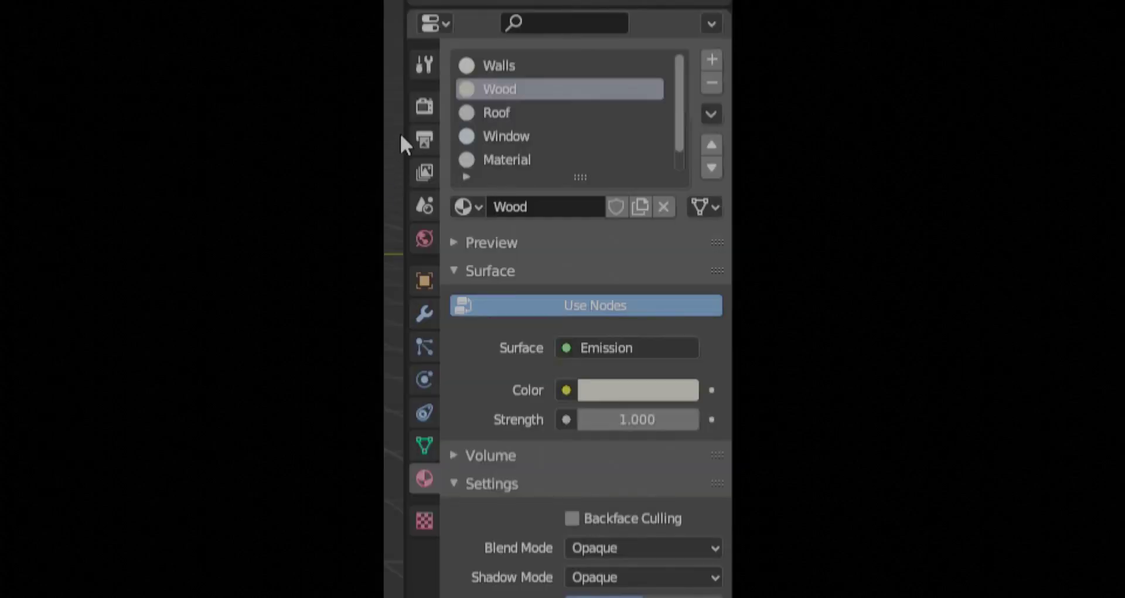
- Set the Eevee render sample count to 80
{"action": "left_click", "coordinate": [418, 109]}
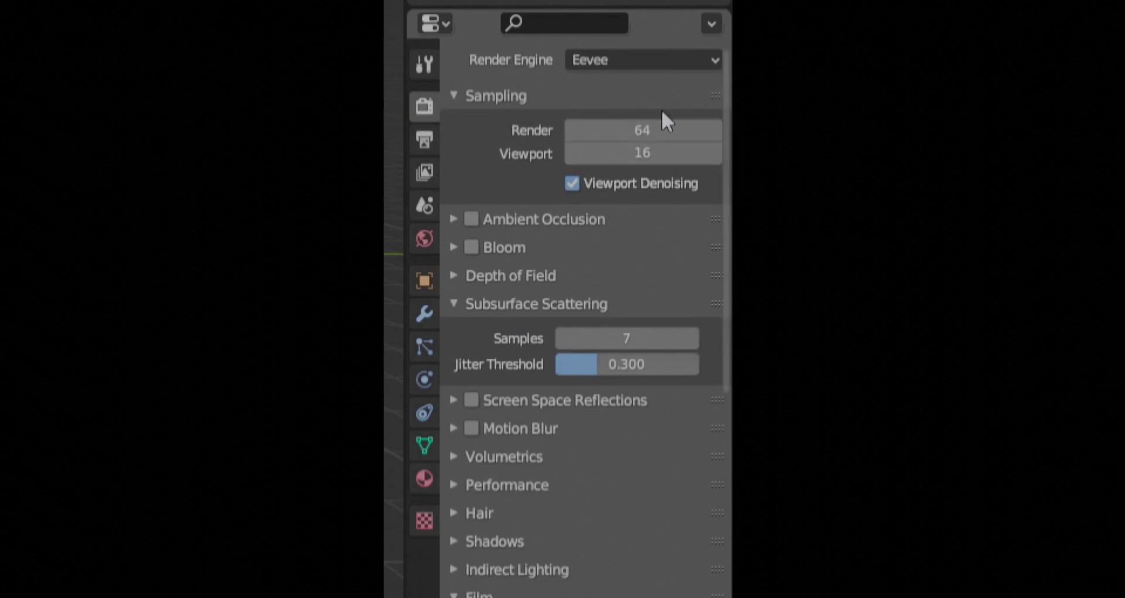
{"action": "left_click", "coordinate": [663, 130]}
{"action": "type", "text": "80"}
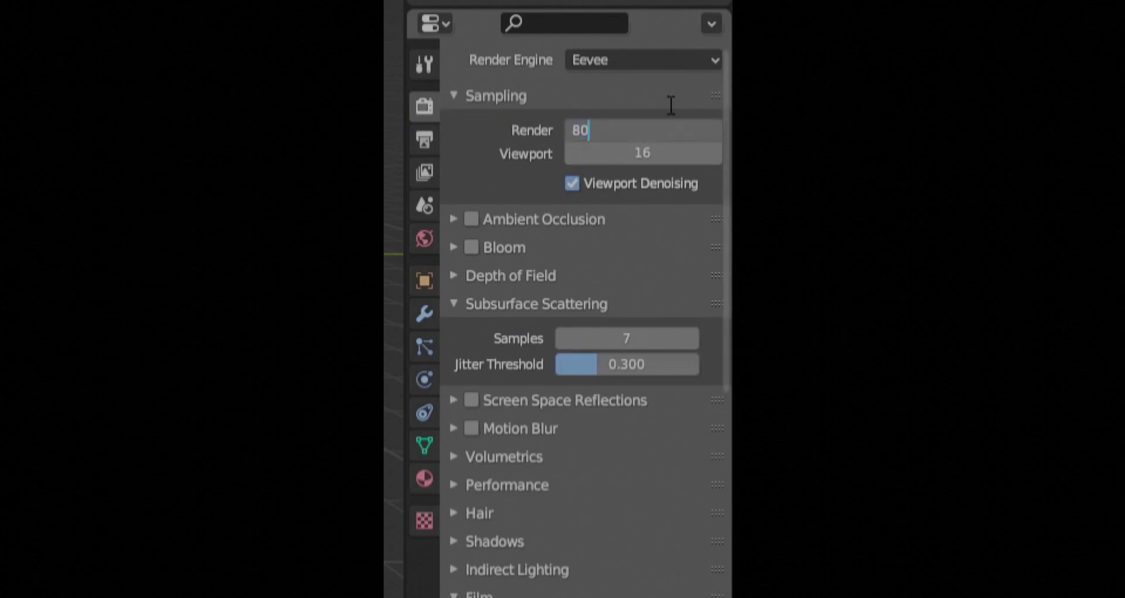
{"action": "key", "text": "Return"}
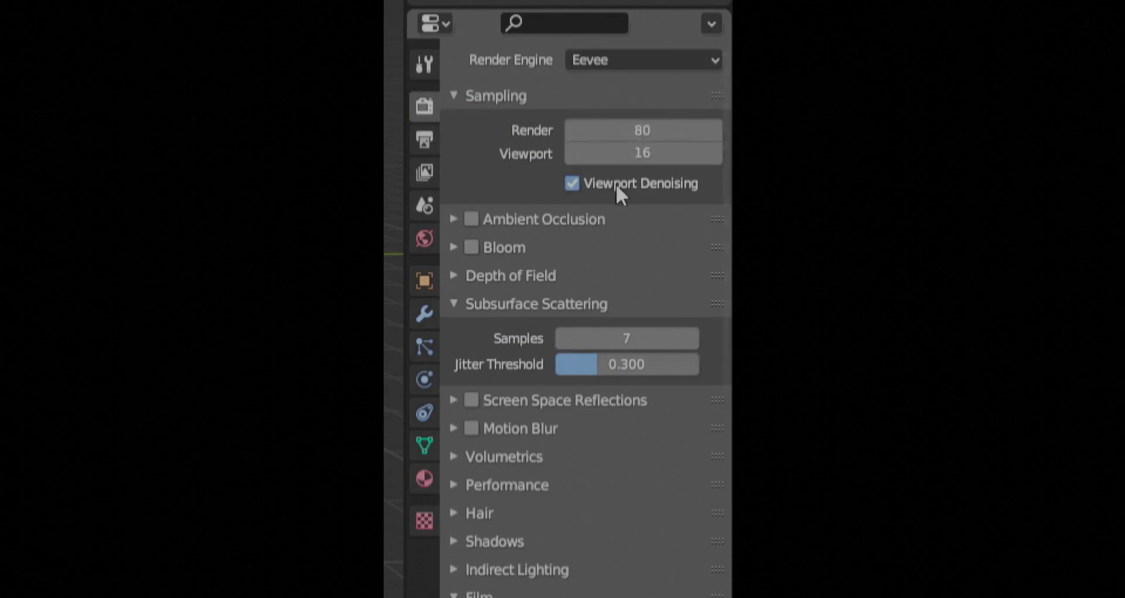
- Collapse Subsurface Scattering and turn on Freestyle line rendering
{"action": "left_click", "coordinate": [478, 304]}
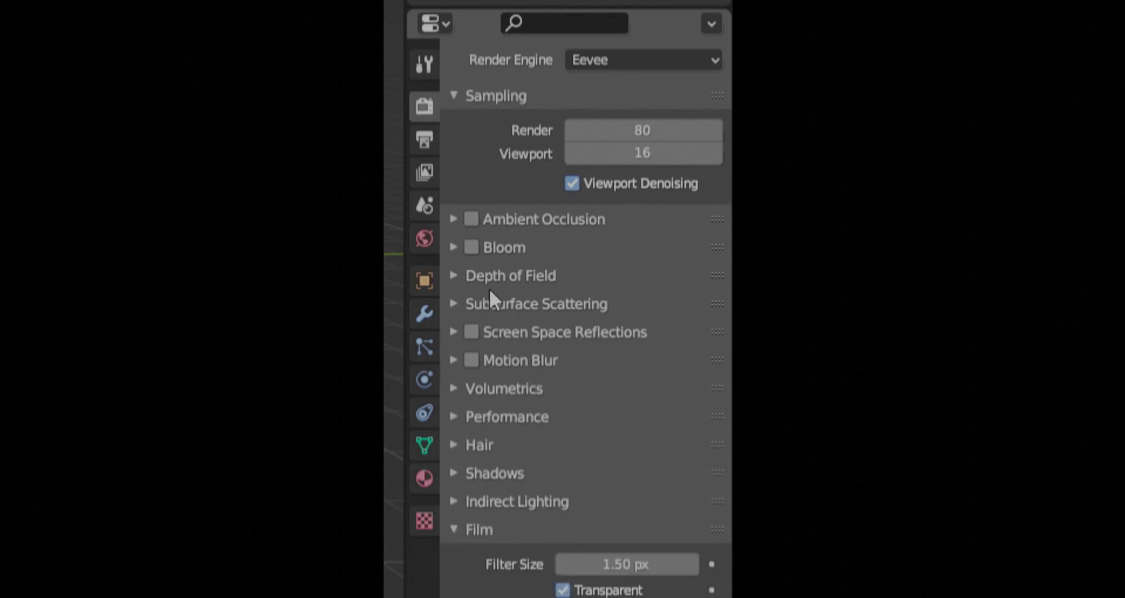
{"action": "scroll", "coordinate": [620, 268], "scroll_direction": "down", "scroll_amount": 5}
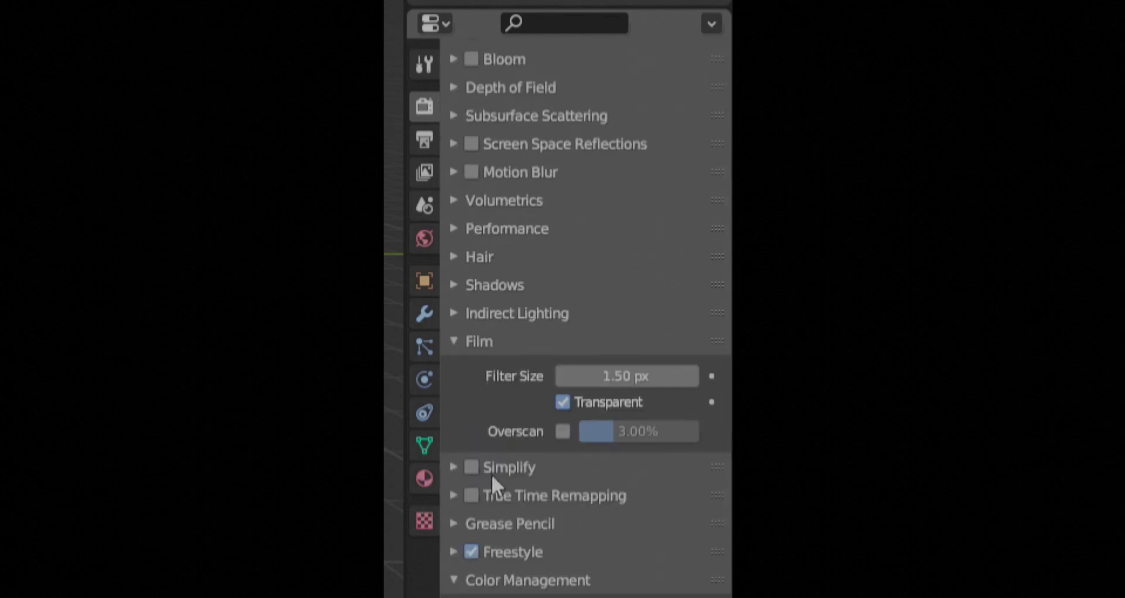
{"action": "left_click", "coordinate": [471, 551]}
{"action": "scroll", "coordinate": [500, 492], "scroll_direction": "down", "scroll_amount": 5}
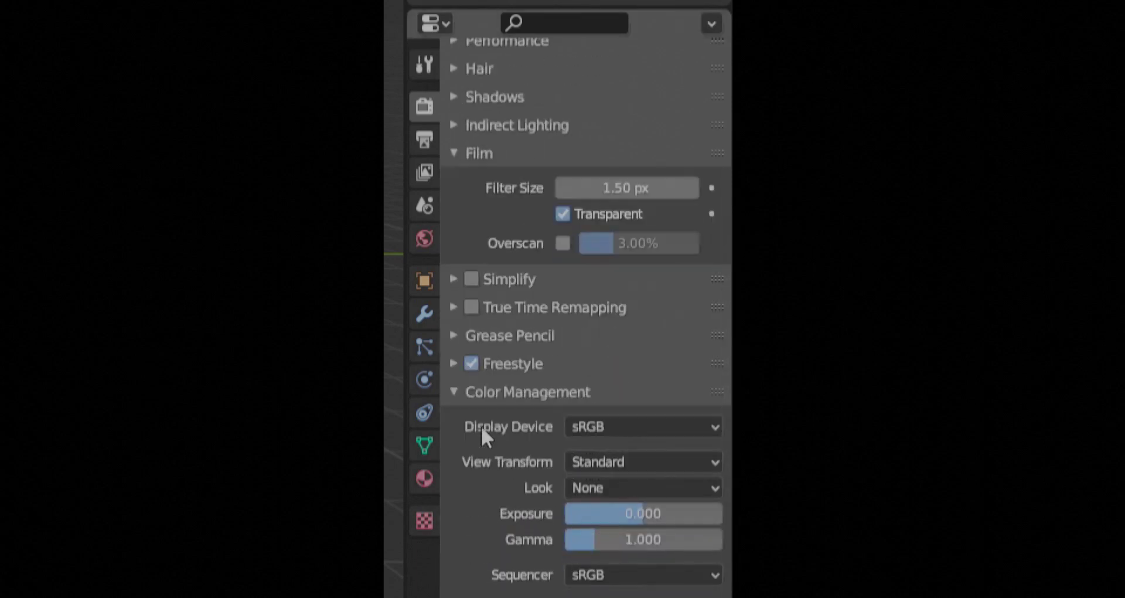
- Set the shadow Cube Size and Cascade Size both to 4096 px
{"action": "left_click", "coordinate": [485, 394]}
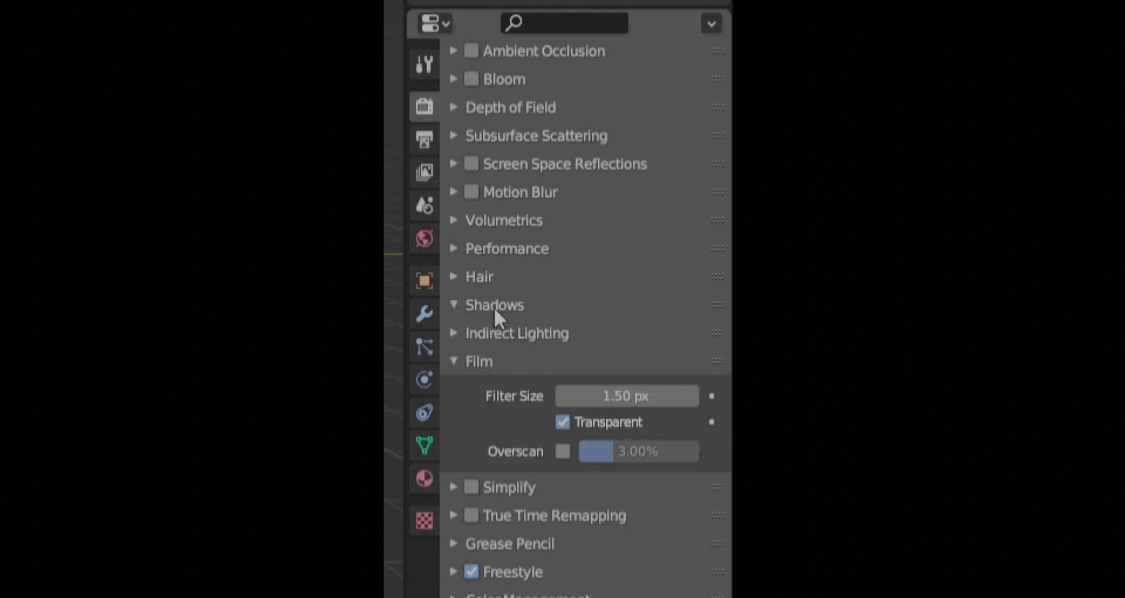
{"action": "left_click", "coordinate": [494, 305]}
{"action": "left_click", "coordinate": [579, 341]}
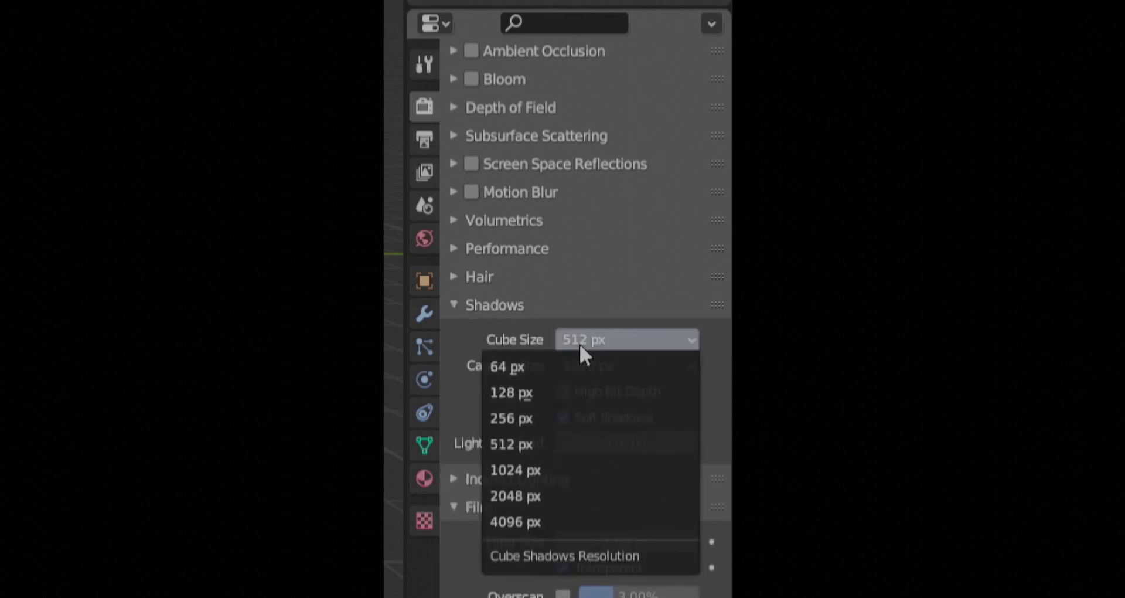
{"action": "left_click", "coordinate": [540, 518]}
{"action": "left_click", "coordinate": [610, 366]}
{"action": "left_click", "coordinate": [543, 546]}
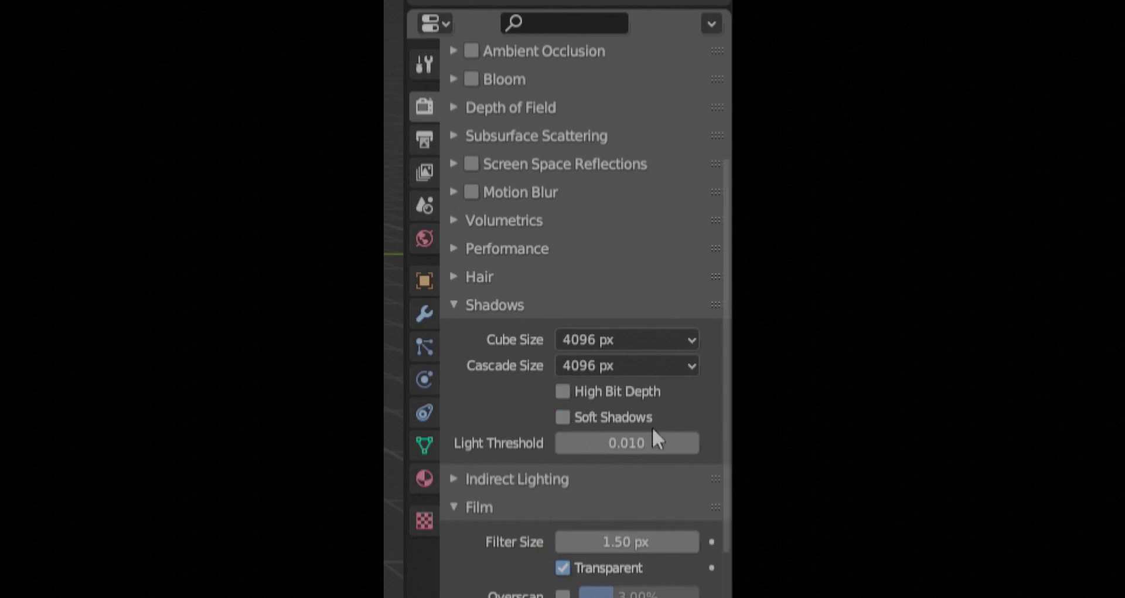
{"action": "left_click", "coordinate": [424, 141]}
- Change the output File Format from JPEG to PNG with 16-bit Color Depth
{"action": "scroll", "coordinate": [574, 147], "scroll_direction": "up", "scroll_amount": 5}
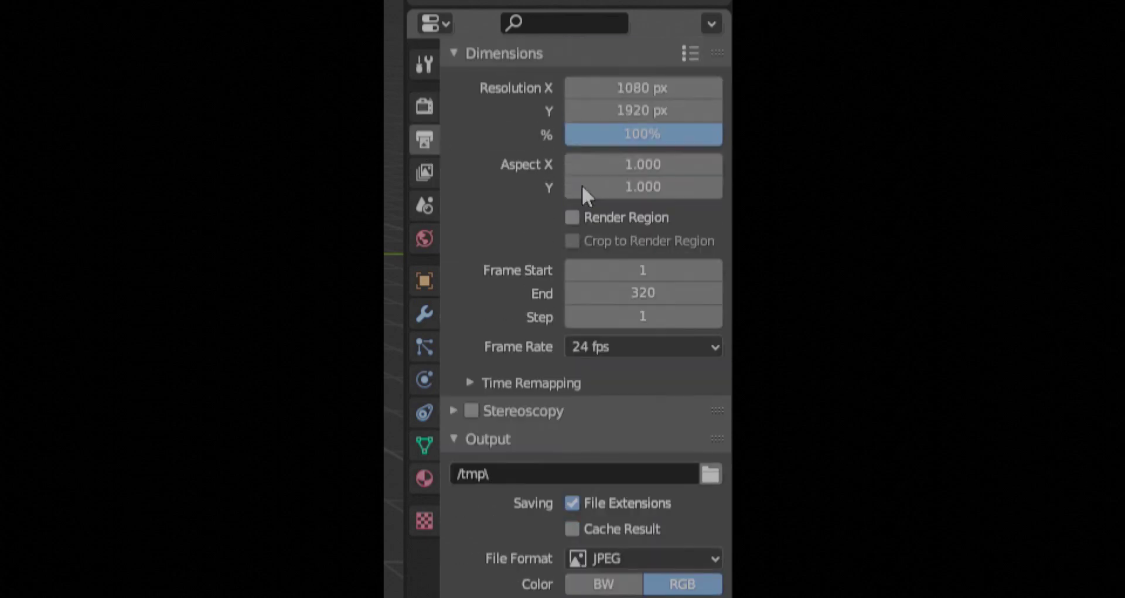
{"action": "scroll", "coordinate": [594, 374], "scroll_direction": "down", "scroll_amount": 4}
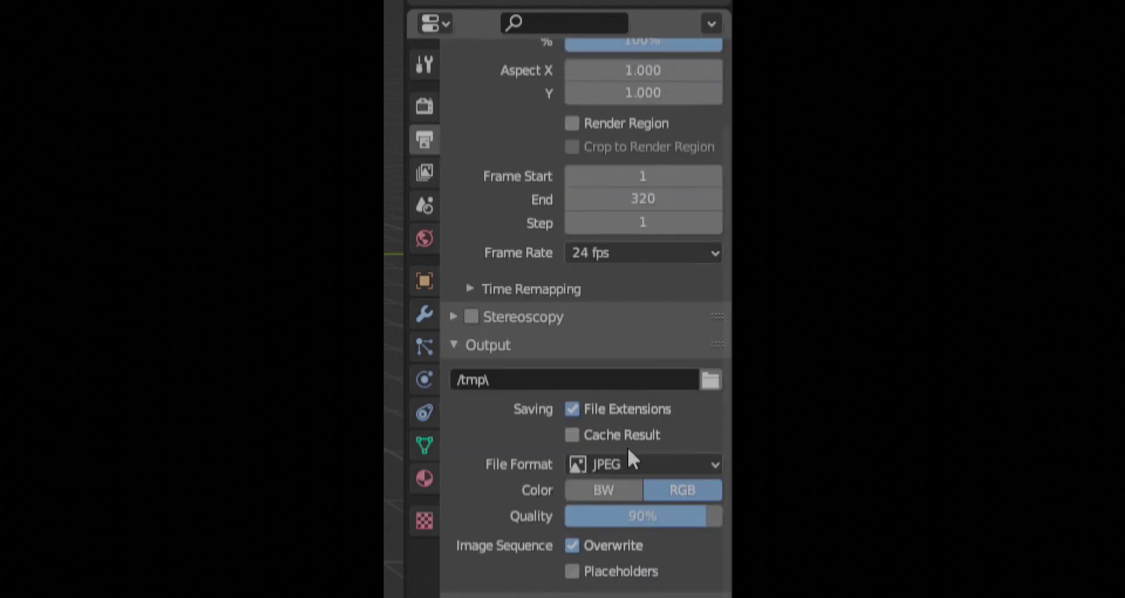
{"action": "left_click", "coordinate": [643, 463]}
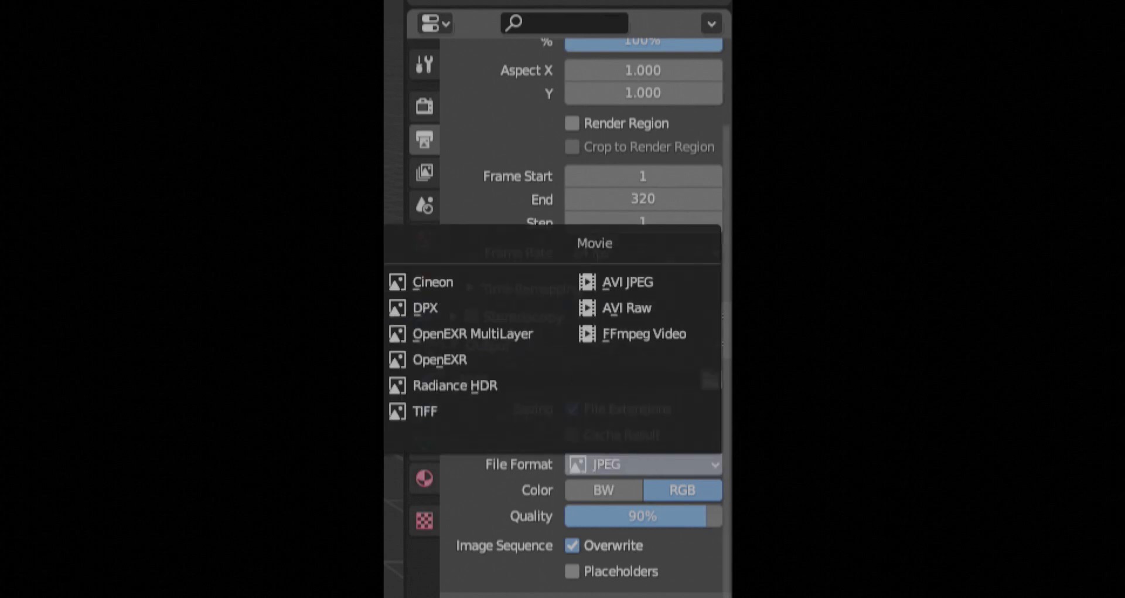
{"action": "left_click", "coordinate": [491, 450]}
{"action": "scroll", "coordinate": [514, 457], "scroll_direction": "down", "scroll_amount": 2}
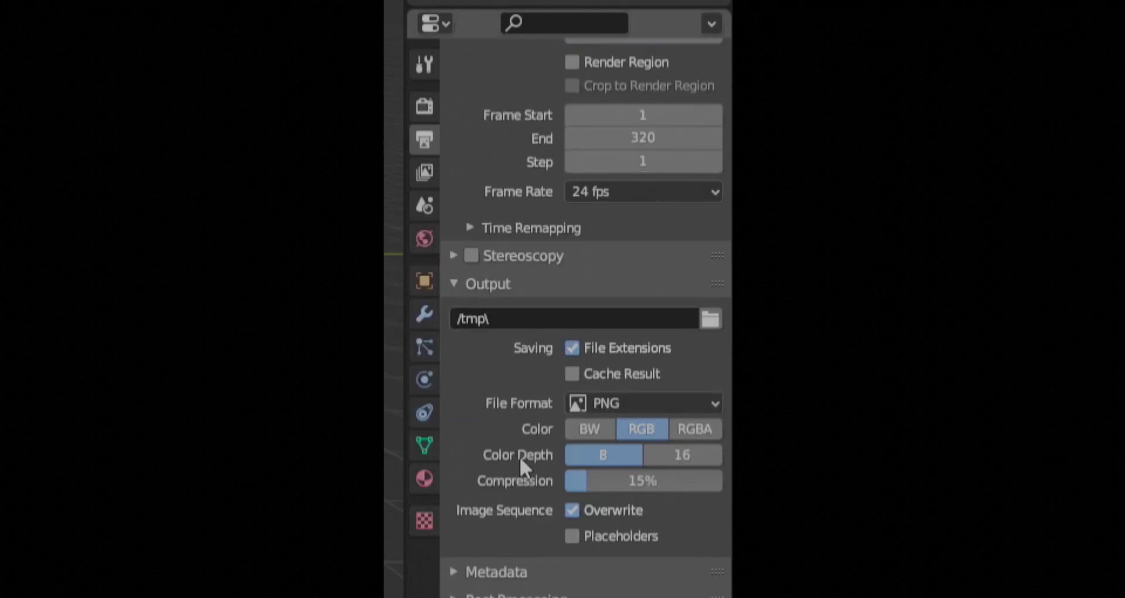
{"action": "left_click", "coordinate": [661, 456]}
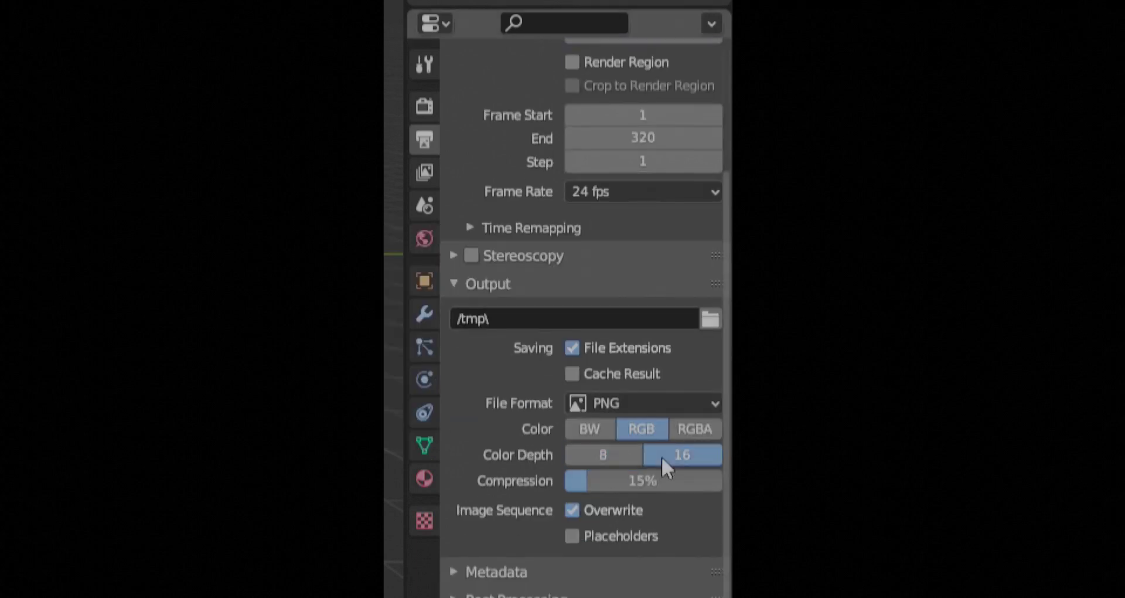
{"action": "left_click", "coordinate": [489, 292]}
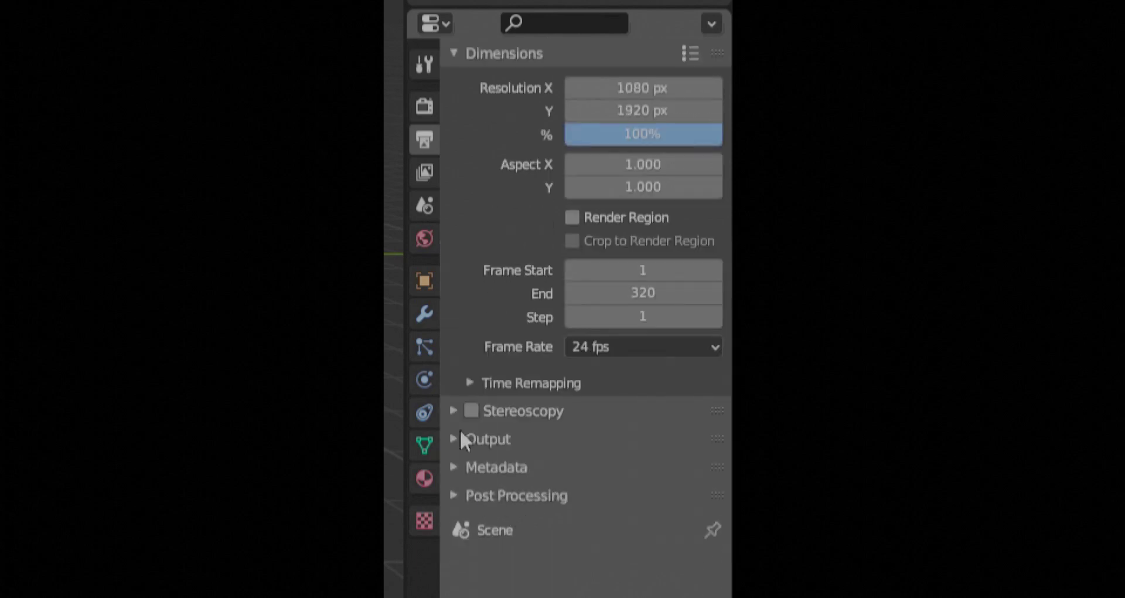
- Add a second Freestyle line set and rename it Tutorial House
{"action": "left_click", "coordinate": [424, 172]}
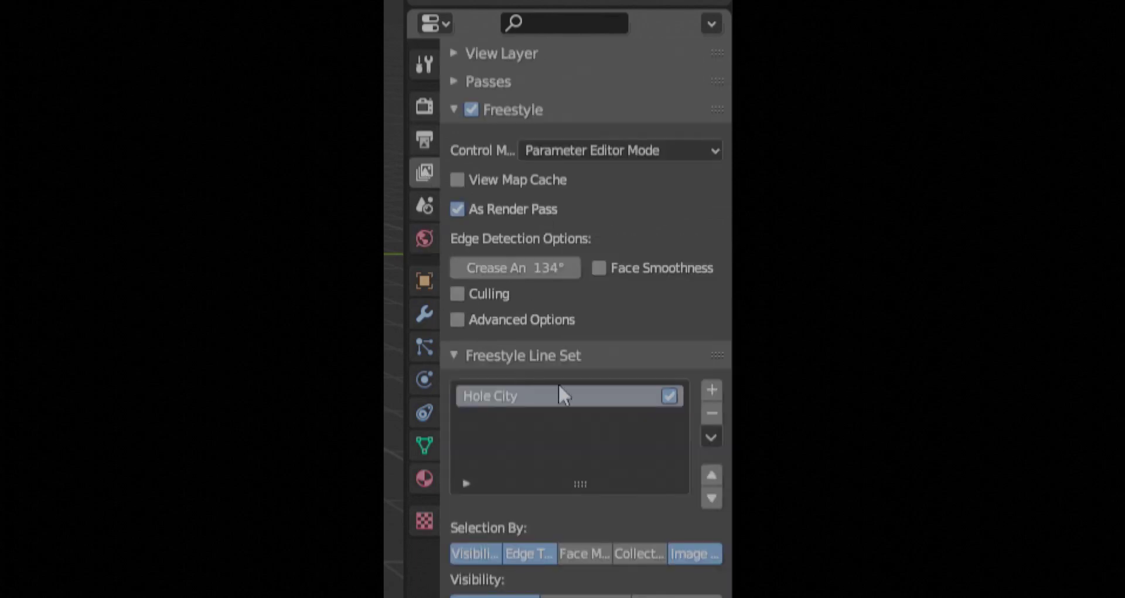
{"action": "left_click", "coordinate": [711, 391]}
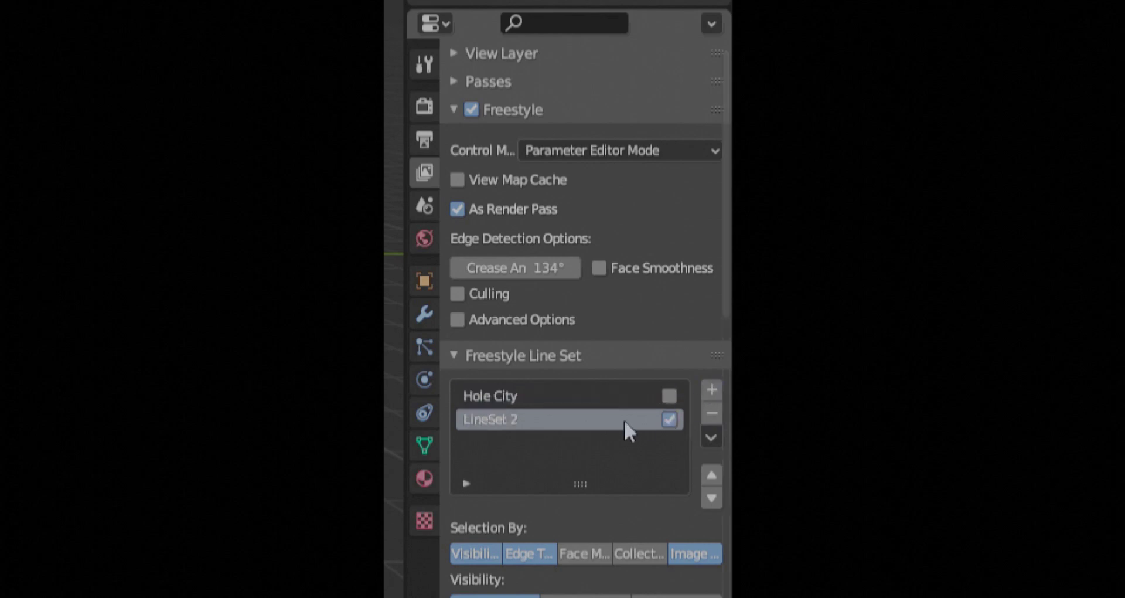
{"action": "double_click", "coordinate": [564, 419]}
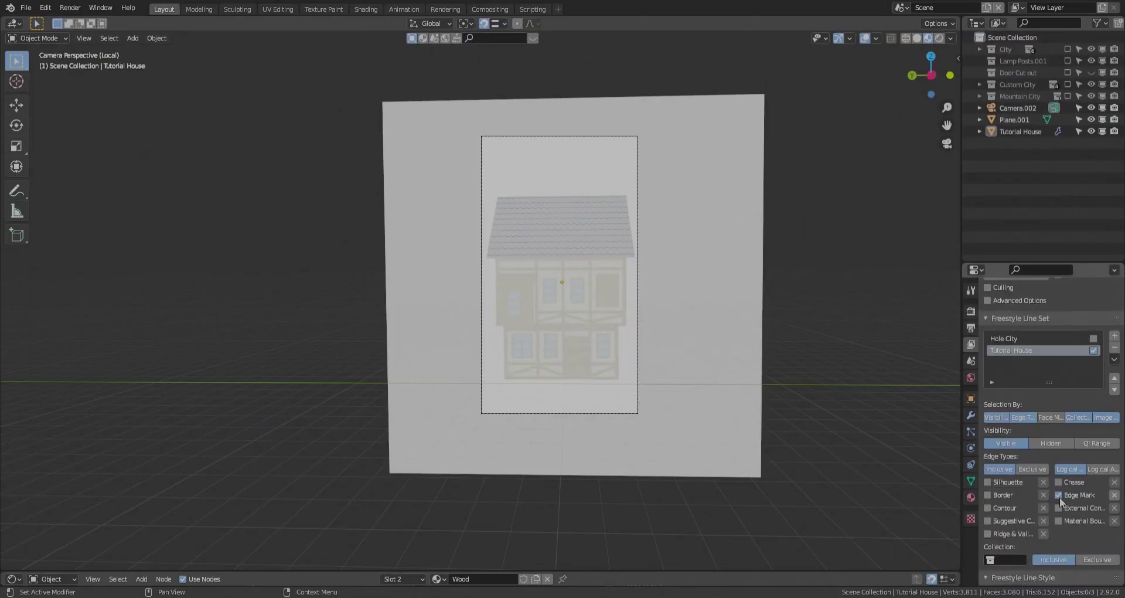
- Check the house in Edit Mode, then start searching 'Tuto' for the line set's collection
{"action": "left_click", "coordinate": [532, 304]}
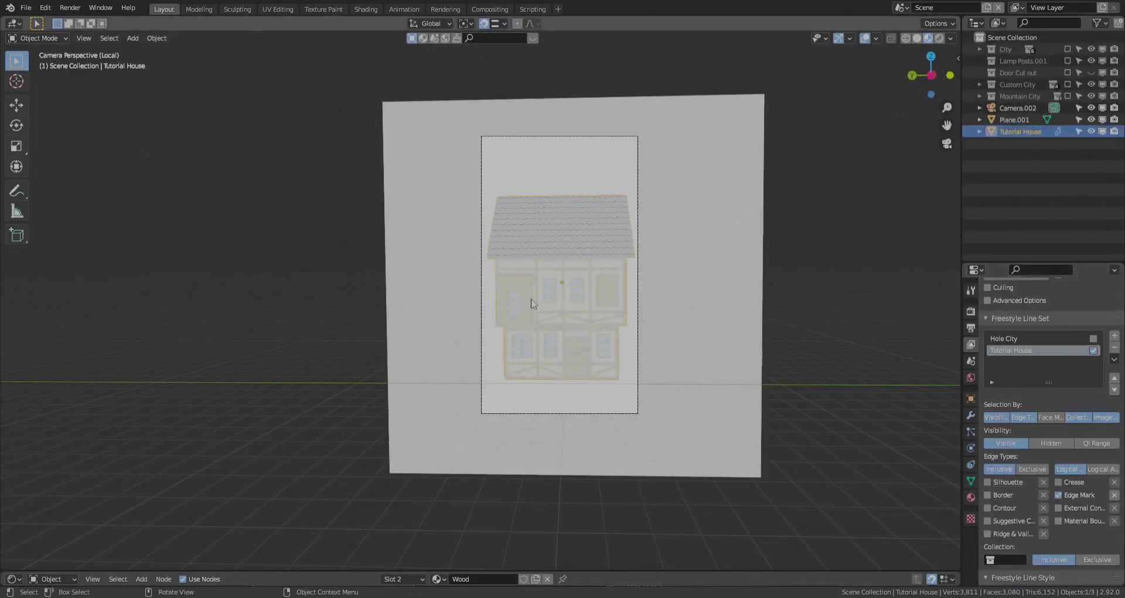
{"action": "key", "text": "Tab"}
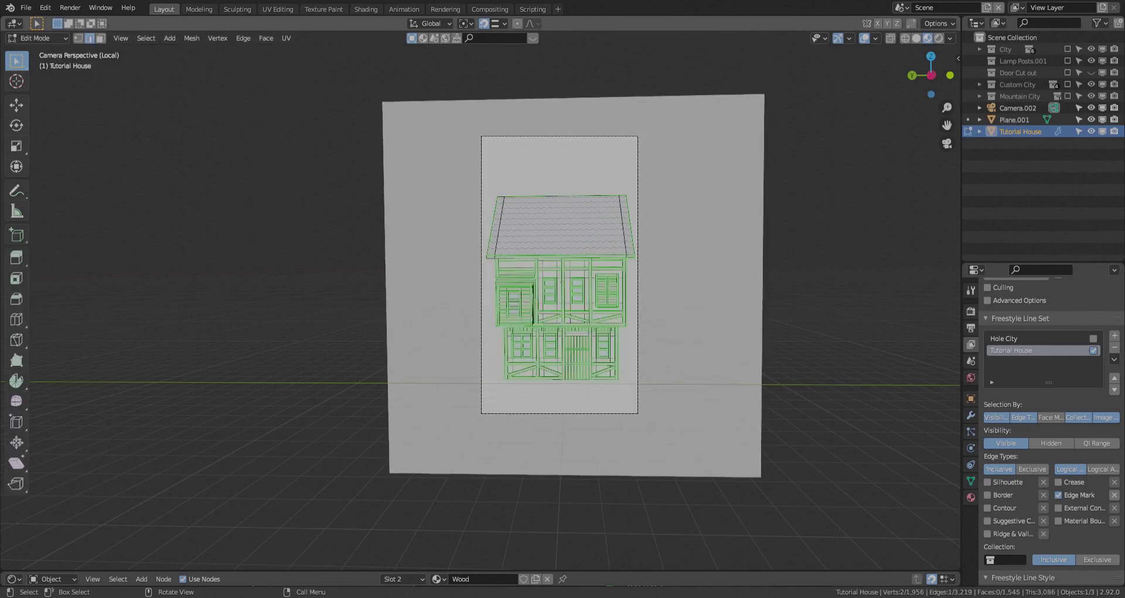
{"action": "mouse_move", "coordinate": [583, 309]}
{"action": "middle_mouse_down"}
{"action": "mouse_move", "coordinate": [211, 346]}
{"action": "mouse_move", "coordinate": [351, 281]}
{"action": "mouse_move", "coordinate": [565, 226]}
{"action": "mouse_move", "coordinate": [585, 234]}
{"action": "mouse_move", "coordinate": [577, 322]}
{"action": "middle_mouse_up"}
{"action": "key", "text": "Tab"}
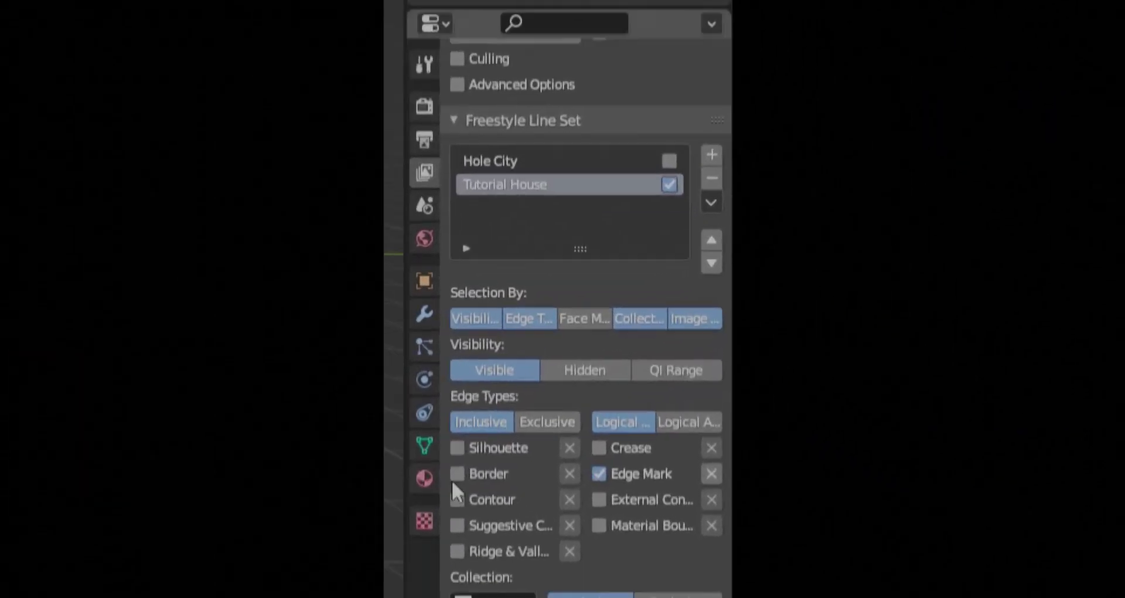
{"action": "left_click", "coordinate": [1007, 559]}
{"action": "type", "text": "Tuto"}
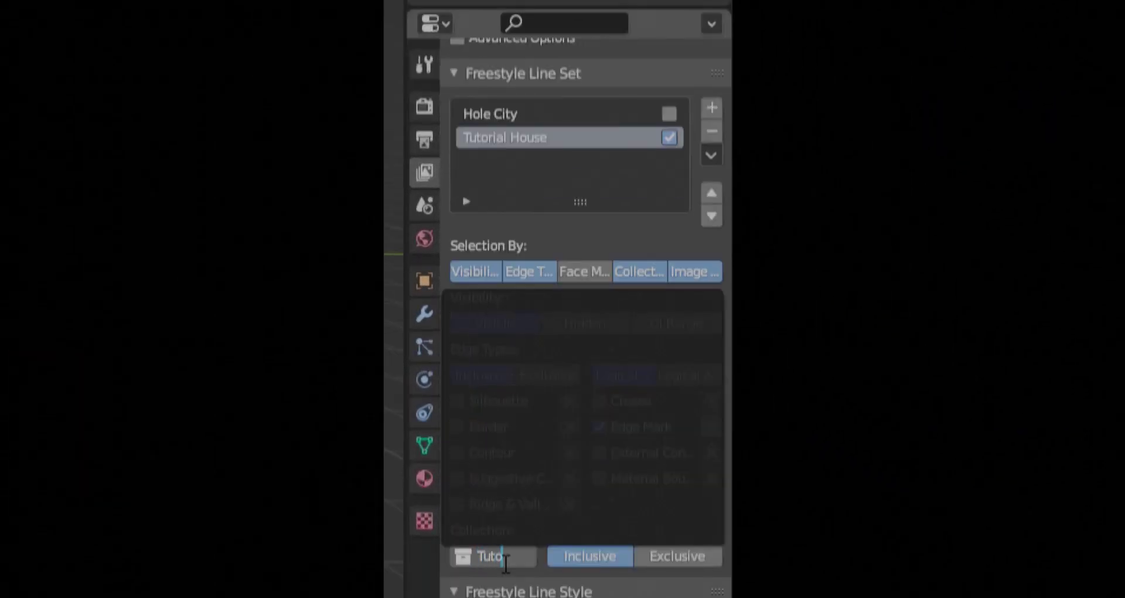
- Move the Tutorial House object into a new collection named 'Tutorial House'
{"action": "key", "text": "BackSpace"}
{"action": "key", "text": "BackSpace"}
{"action": "key", "text": "BackSpace"}
{"action": "key", "text": "BackSpace"}
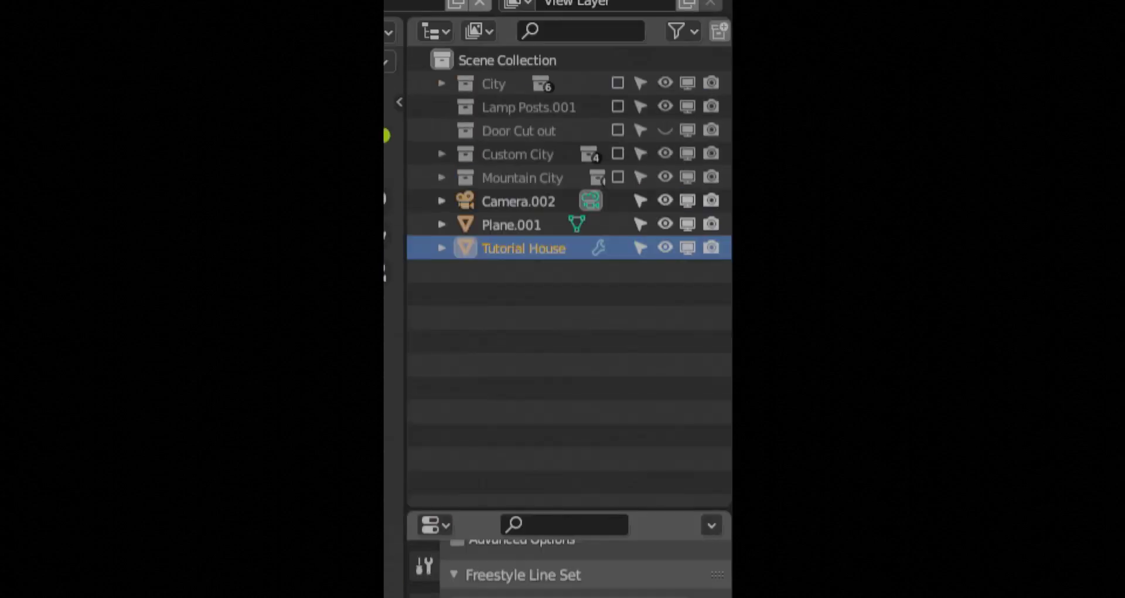
{"action": "left_click", "coordinate": [511, 224]}
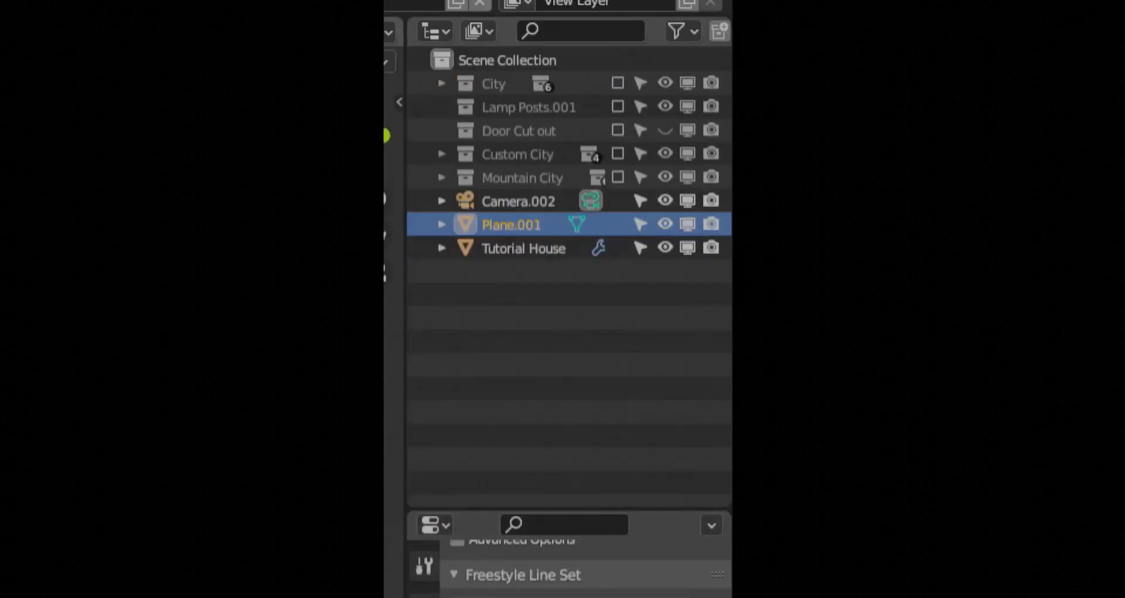
{"action": "left_click", "coordinate": [523, 248]}
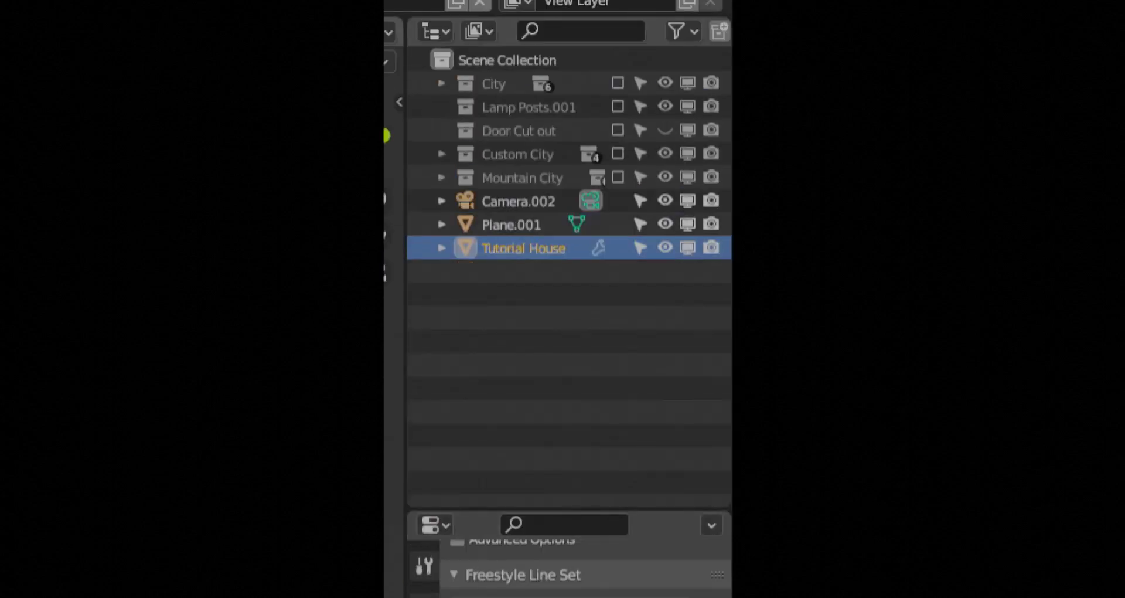
{"action": "key", "text": "m"}
{"action": "left_click", "coordinate": [571, 291]}
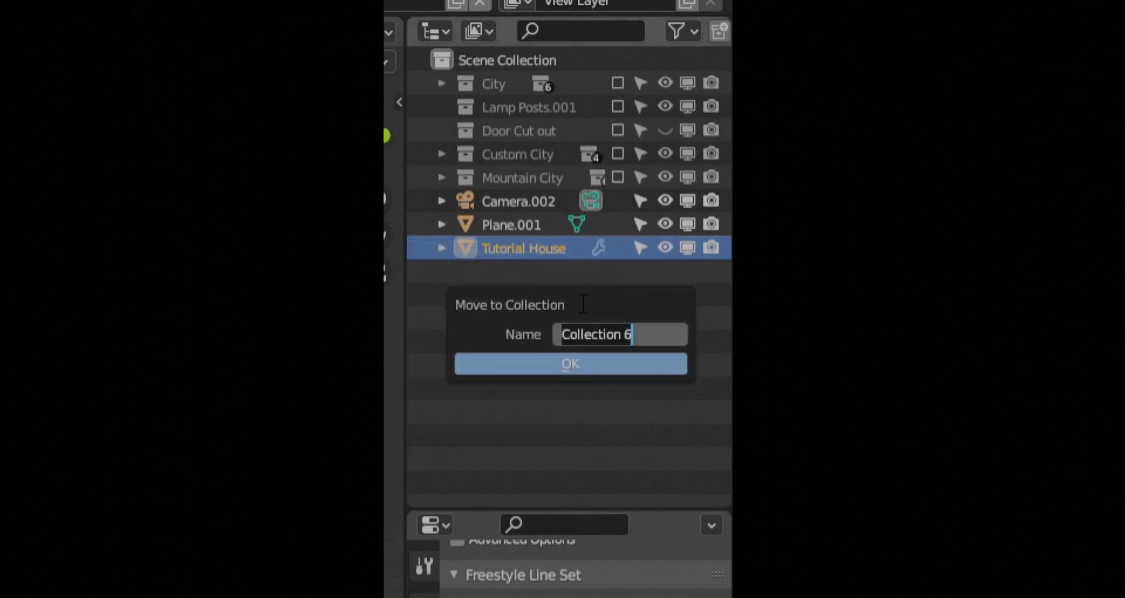
{"action": "type", "text": "Tutorial House"}
{"action": "key", "text": "Return"}
{"action": "key", "text": "Return"}
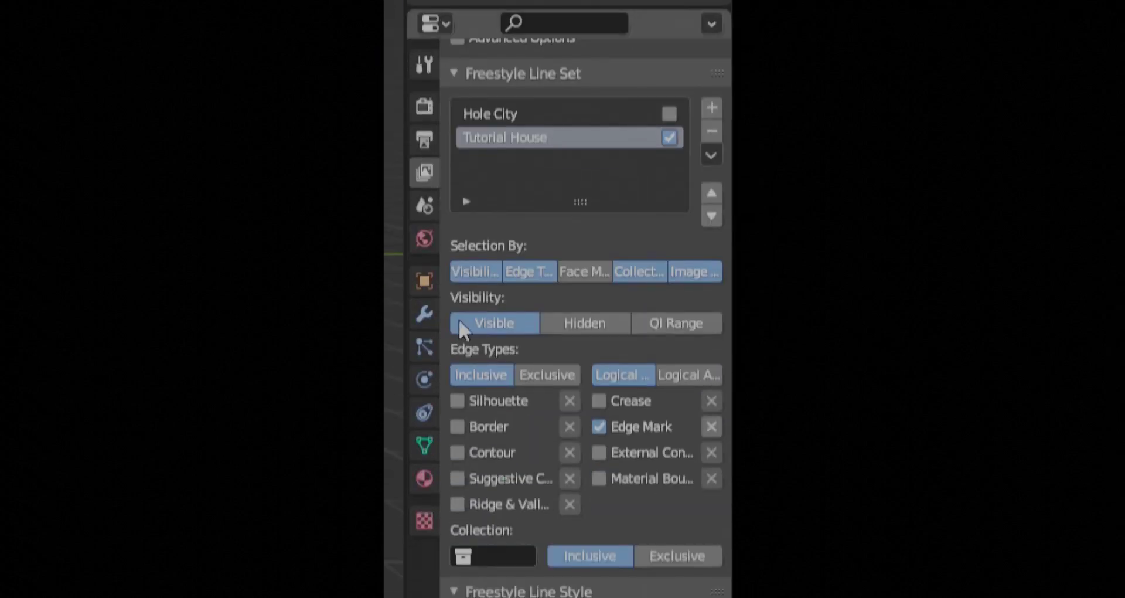
- Limit the line set to the Tutorial House collection
{"action": "left_click", "coordinate": [501, 556]}
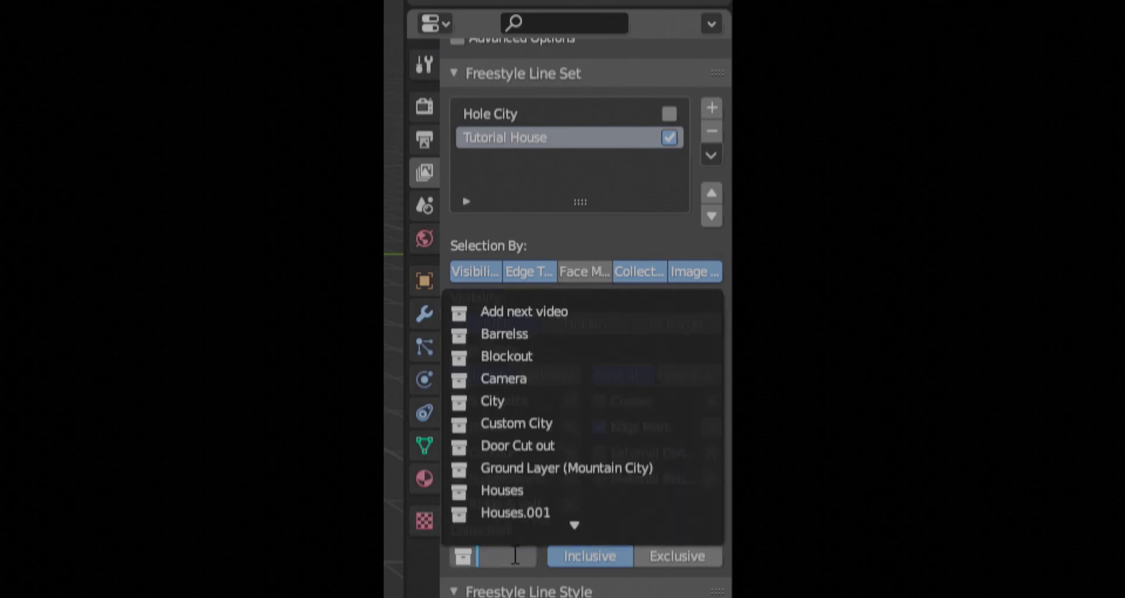
{"action": "type", "text": "Tutoria"}
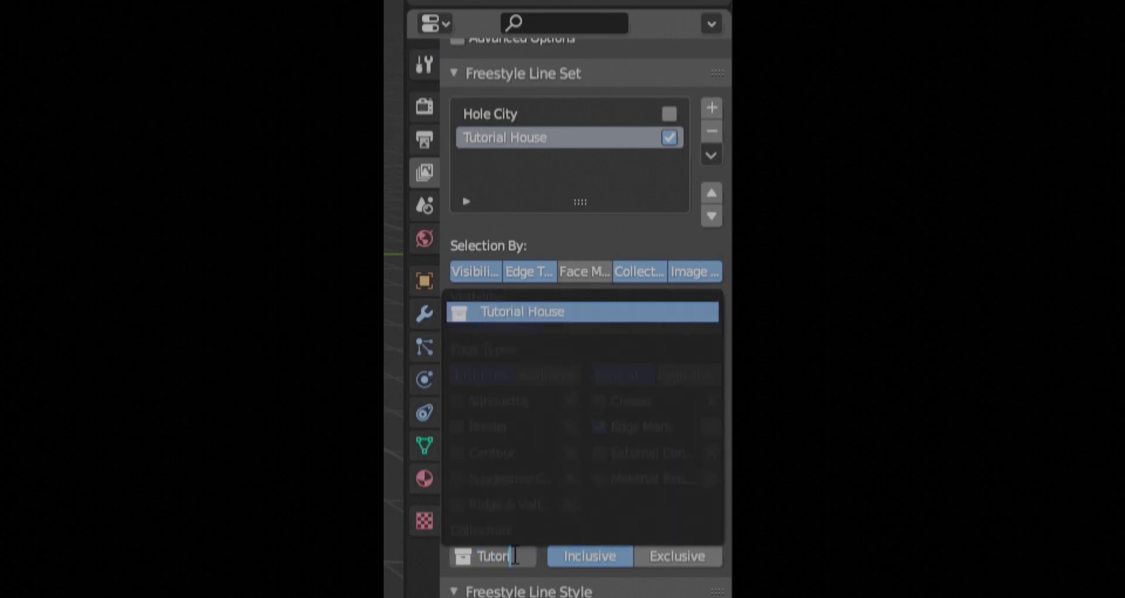
{"action": "left_click", "coordinate": [536, 312]}
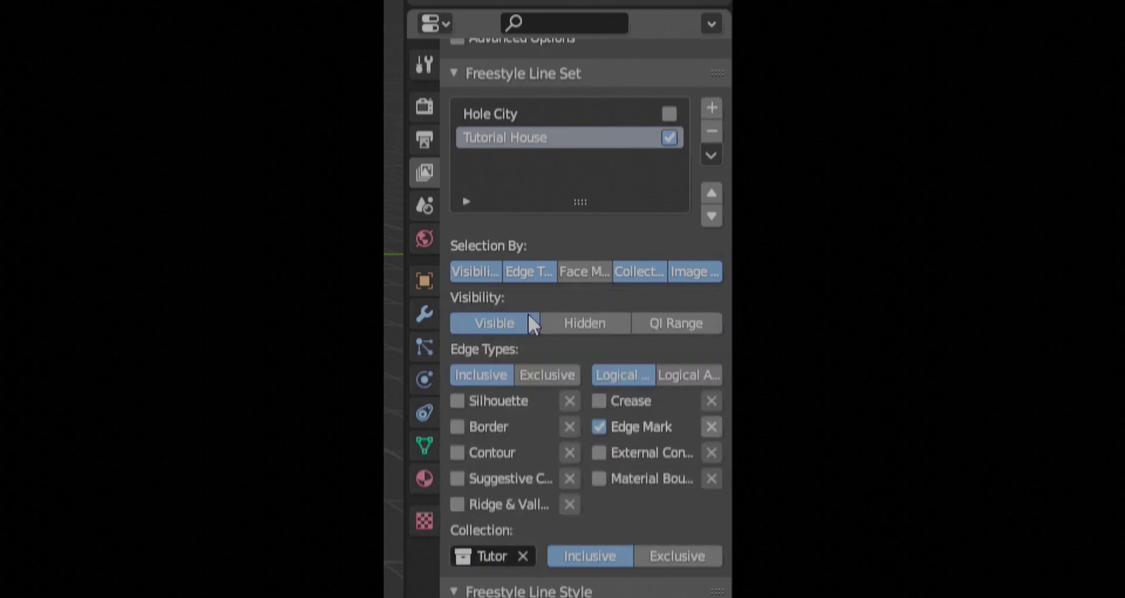
- Set line Chaining to Sketchy with 3 Rounds and give strokes Round caps
{"action": "scroll", "coordinate": [536, 443], "scroll_direction": "down", "scroll_amount": 5}
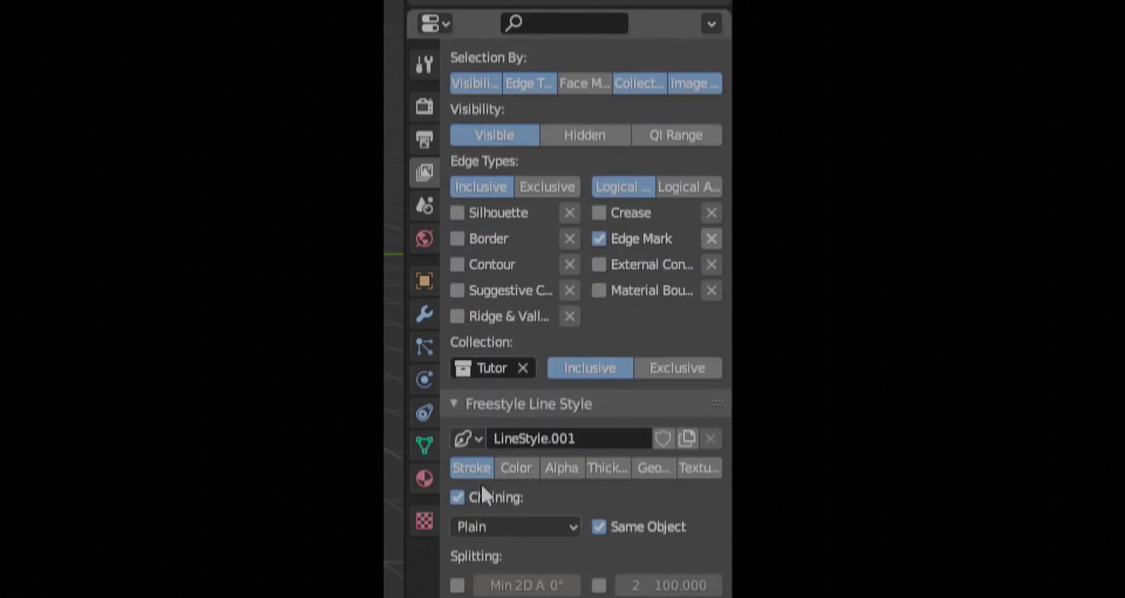
{"action": "scroll", "coordinate": [504, 490], "scroll_direction": "down", "scroll_amount": 2}
{"action": "left_click", "coordinate": [523, 481]}
{"action": "left_click", "coordinate": [467, 532]}
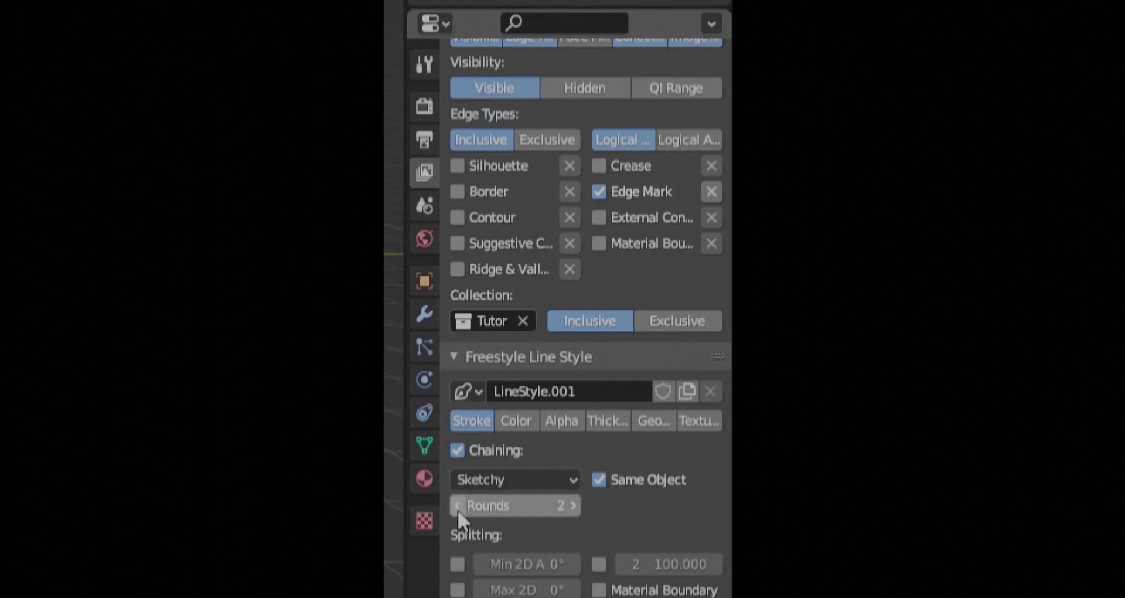
{"action": "left_click", "coordinate": [458, 506]}
{"action": "left_click", "coordinate": [573, 505]}
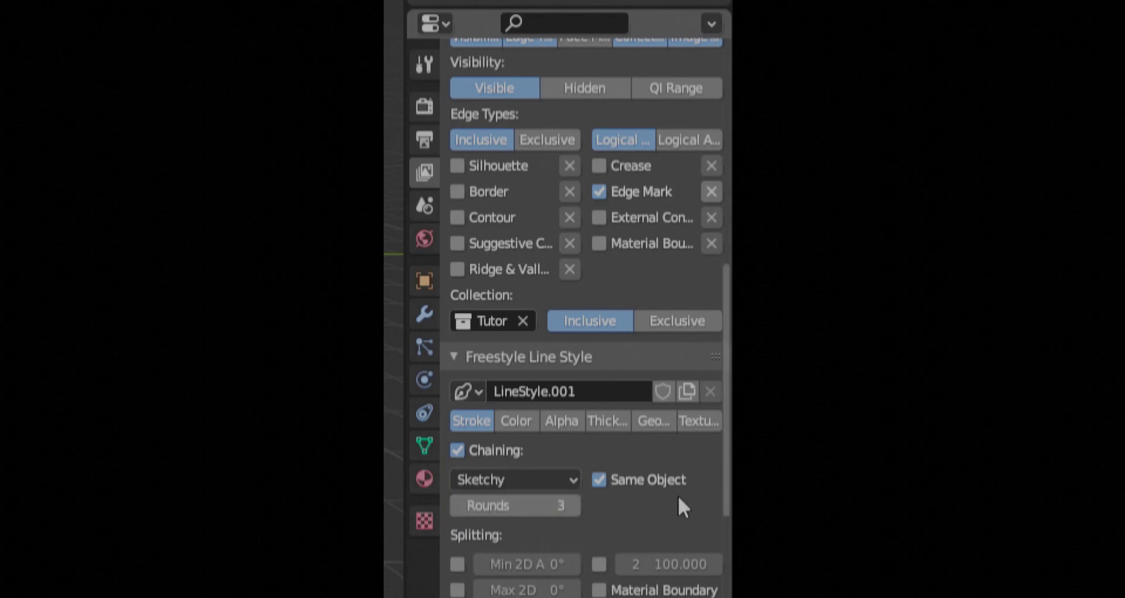
{"action": "scroll", "coordinate": [677, 493], "scroll_direction": "down", "scroll_amount": 6}
{"action": "scroll", "coordinate": [671, 471], "scroll_direction": "down", "scroll_amount": 7}
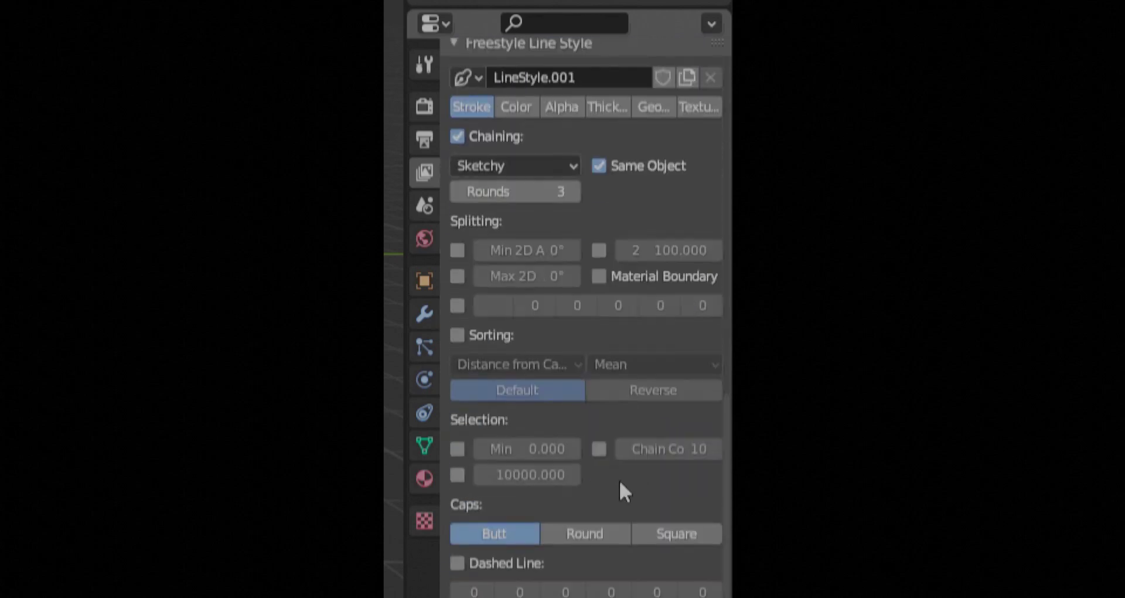
{"action": "left_click", "coordinate": [580, 533]}
{"action": "scroll", "coordinate": [548, 413], "scroll_direction": "up", "scroll_amount": 8}
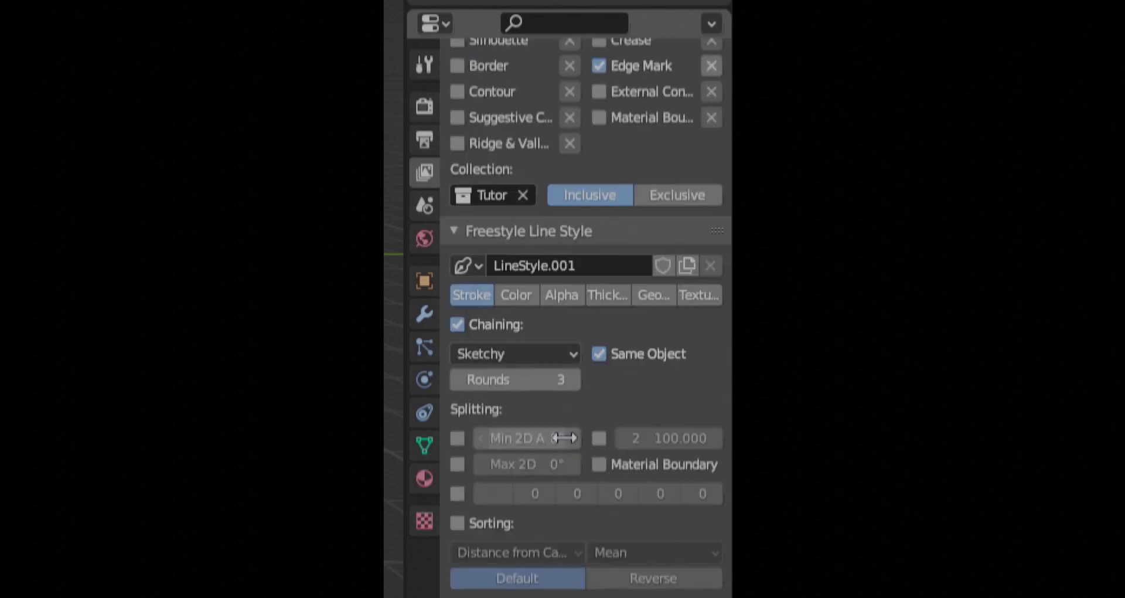
- Add Noise and Distance from Camera thickness modifiers, with Distance from Camera above Noise
{"action": "left_click", "coordinate": [591, 300]}
{"action": "scroll", "coordinate": [592, 303], "scroll_direction": "up", "scroll_amount": 7}
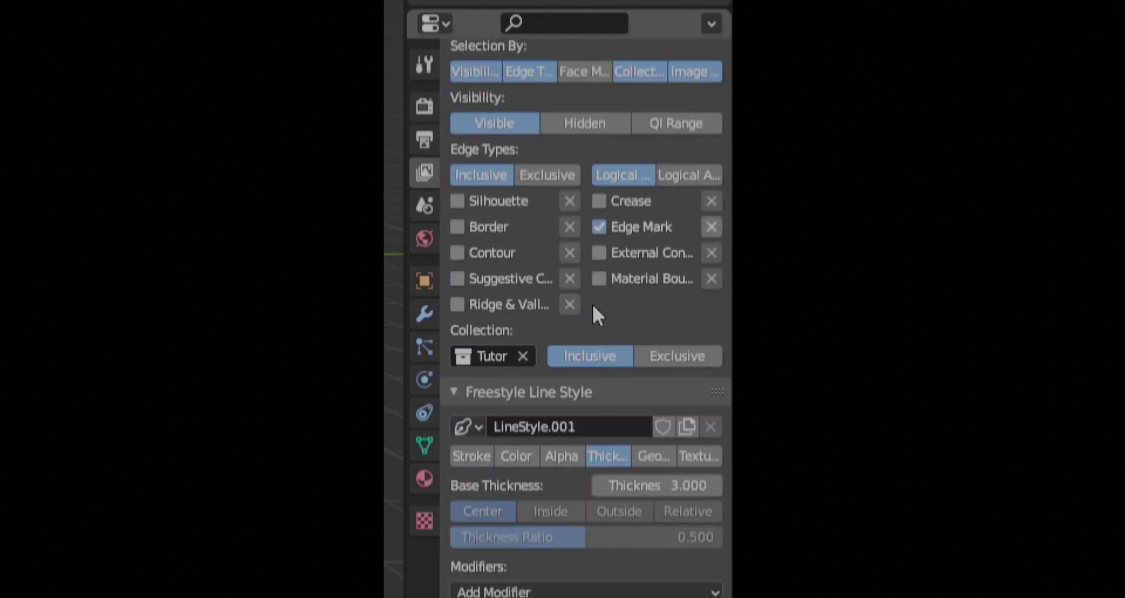
{"action": "left_click", "coordinate": [526, 589]}
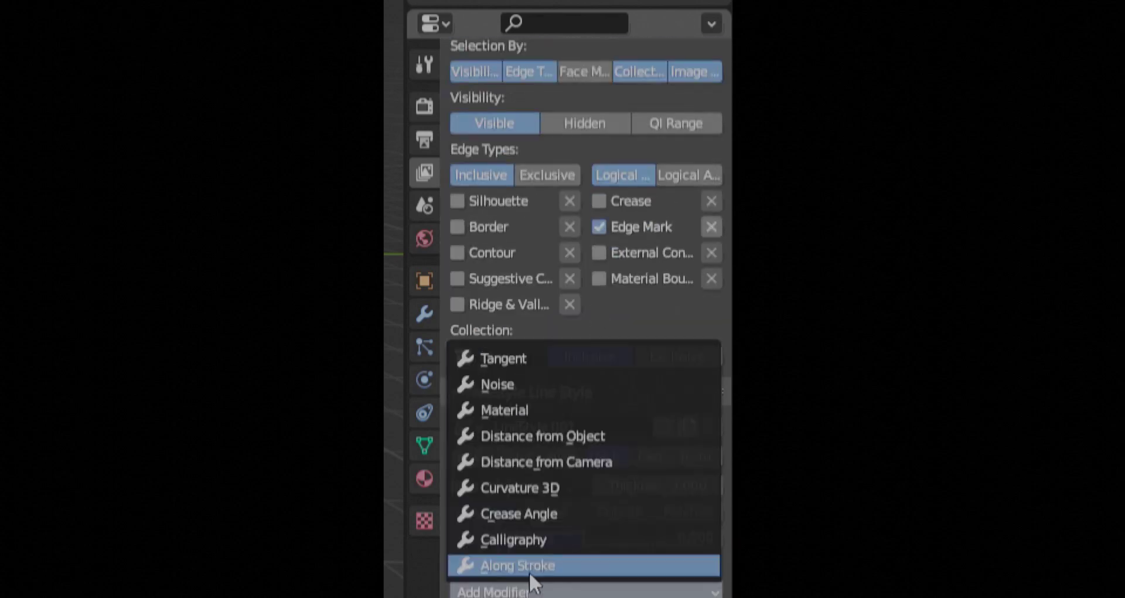
{"action": "left_click", "coordinate": [495, 386]}
{"action": "left_click", "coordinate": [604, 593]}
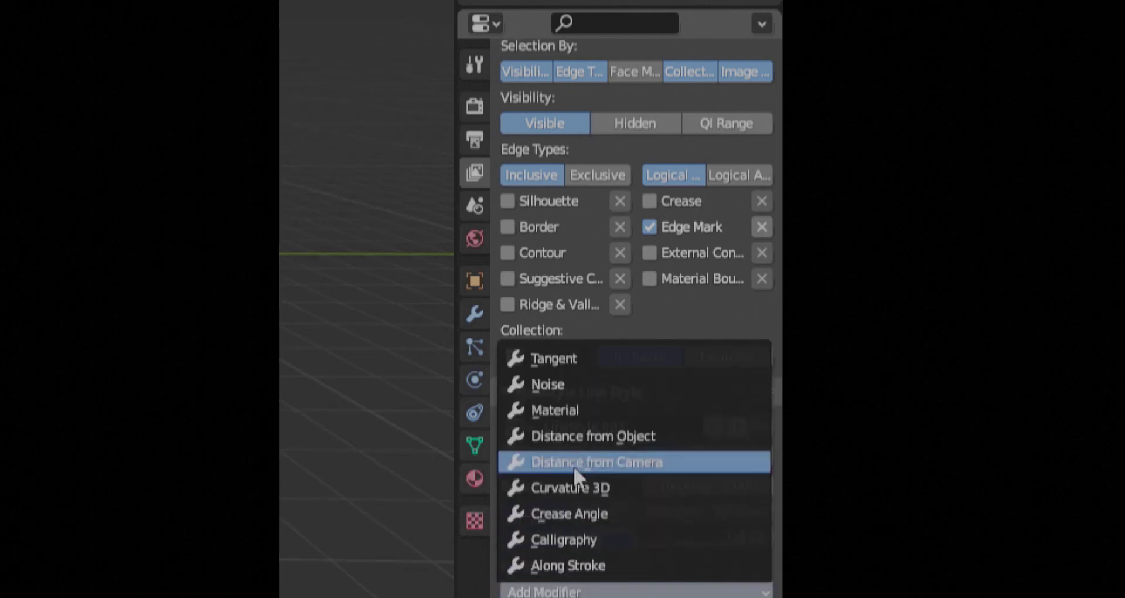
{"action": "left_click", "coordinate": [600, 463]}
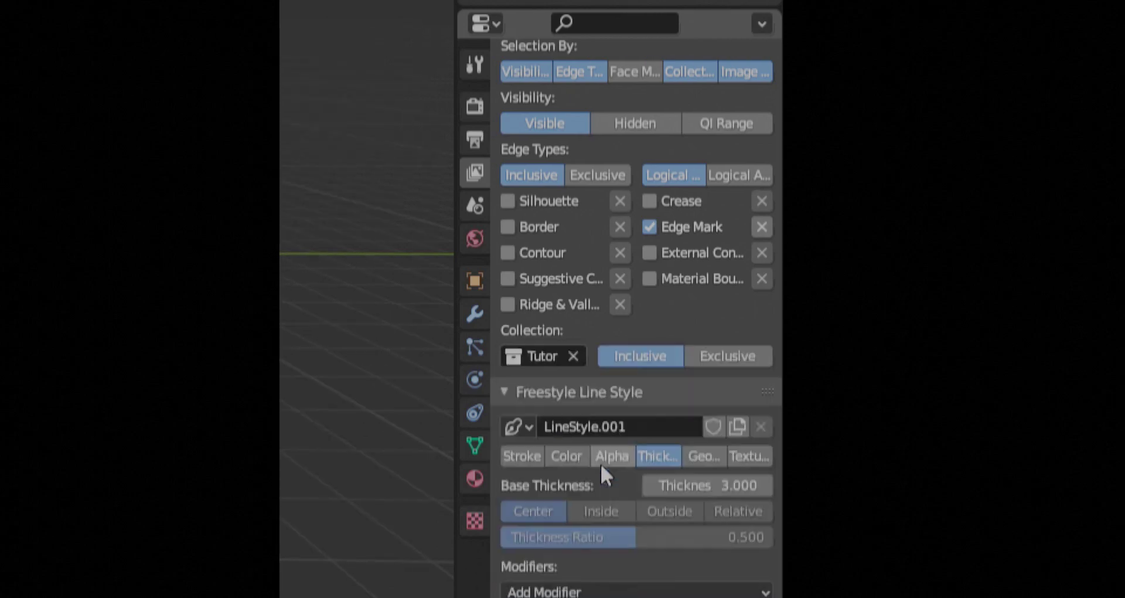
{"action": "scroll", "coordinate": [600, 463], "scroll_direction": "down", "scroll_amount": 10}
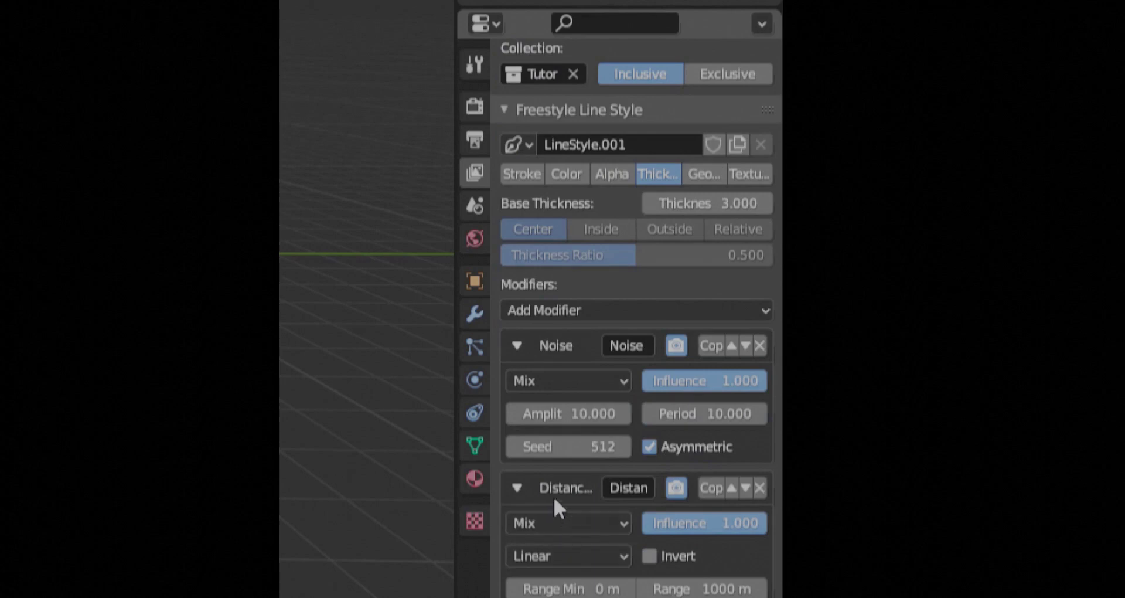
{"action": "left_click", "coordinate": [731, 489]}
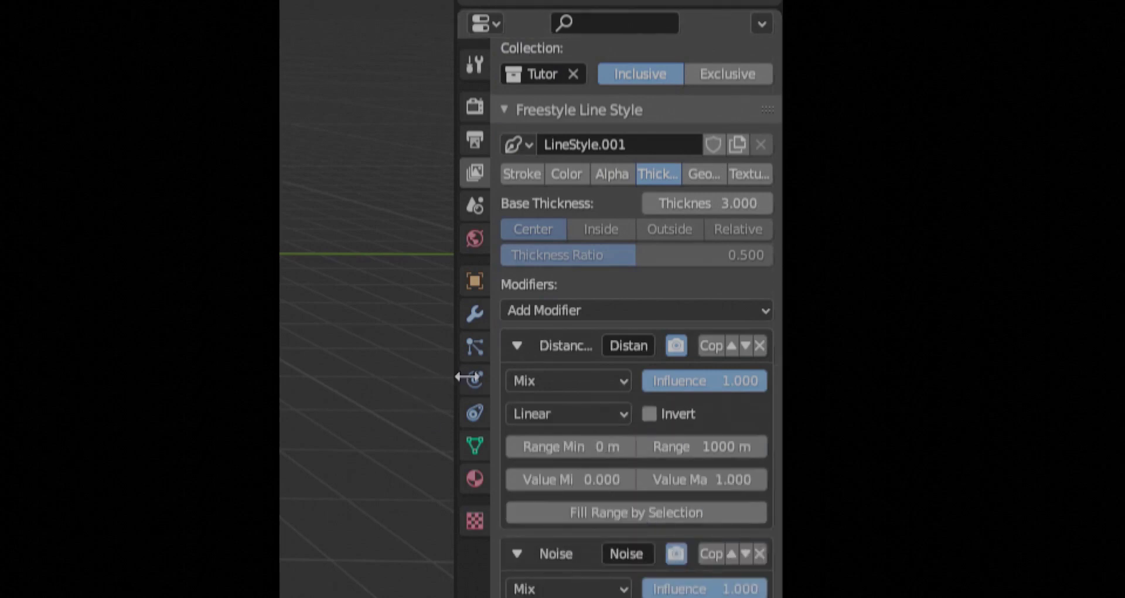
- Set the line style's base thickness to 1.2
{"action": "left_click_drag", "start_coordinate": [456, 377], "coordinate": [285, 362]}
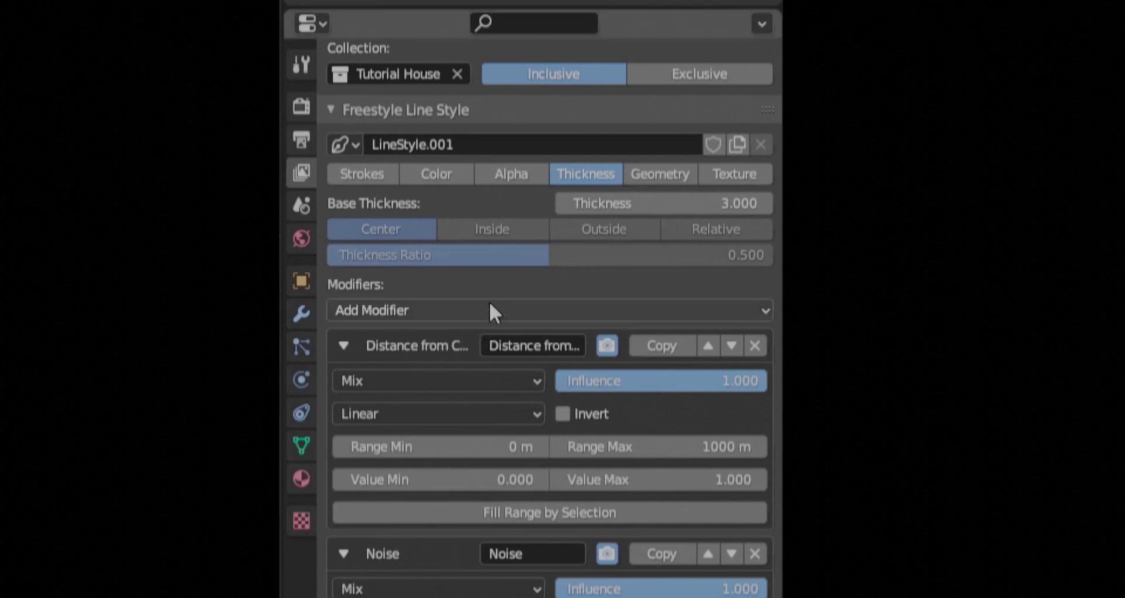
{"action": "scroll", "coordinate": [554, 269], "scroll_direction": "up", "scroll_amount": 4}
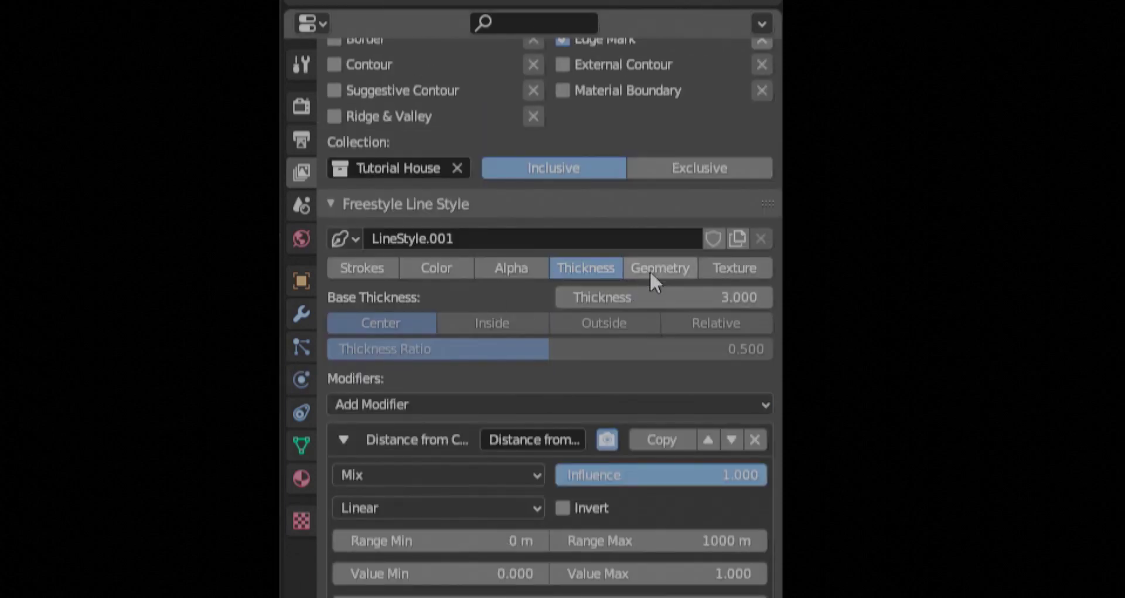
{"action": "left_click", "coordinate": [660, 298]}
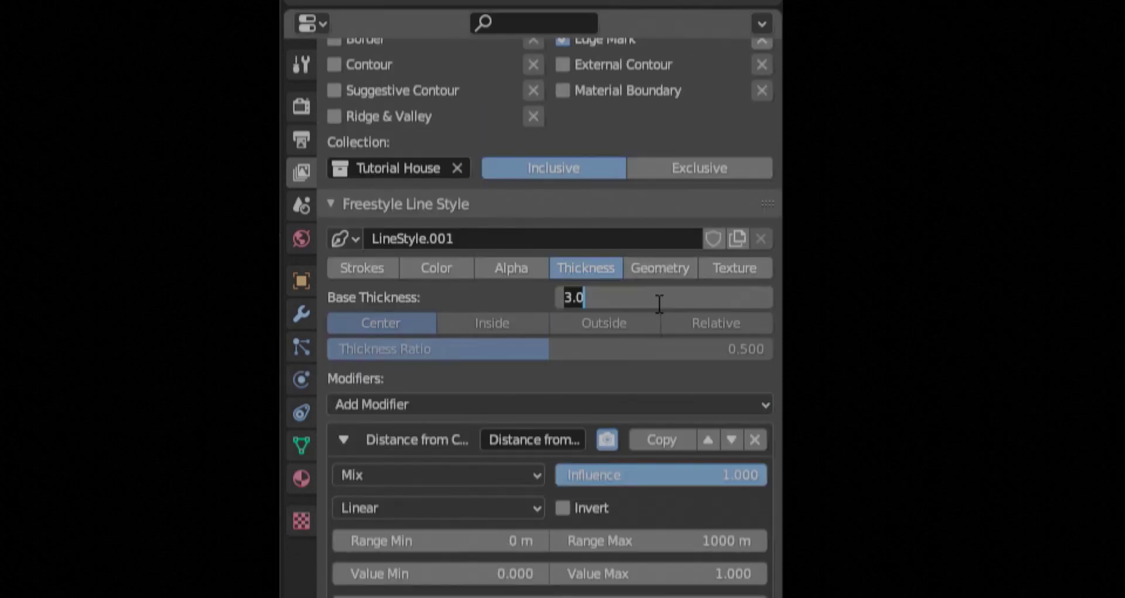
{"action": "type", "text": "1.2"}
{"action": "key", "text": "Return"}
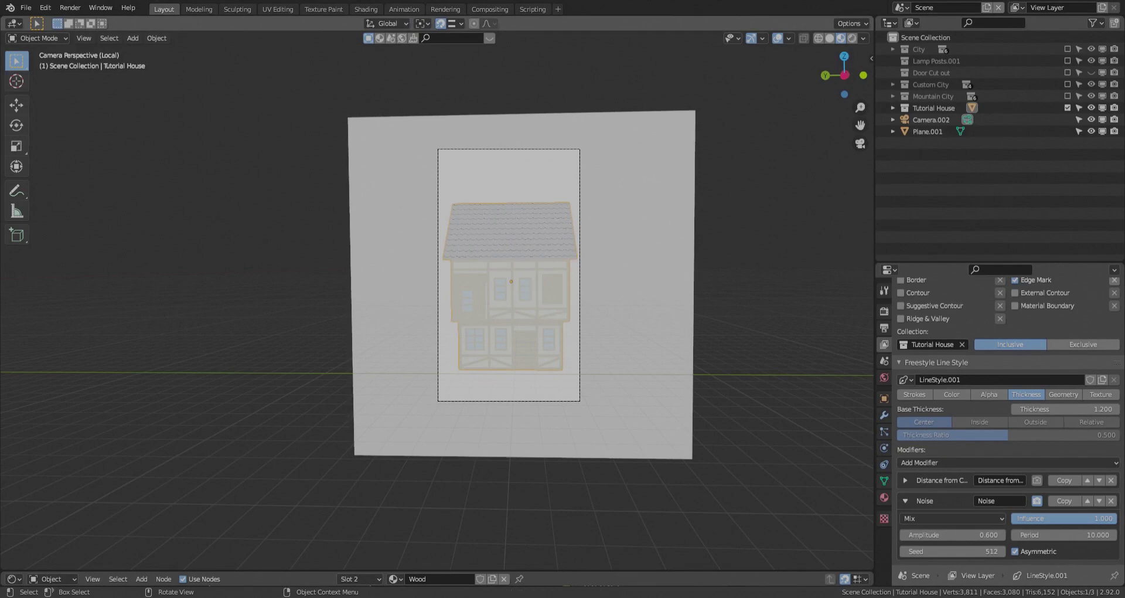
- Zoom and pan around the house render in the Rendering workspace to inspect the sketchy outlines
{"action": "left_click", "coordinate": [445, 10]}
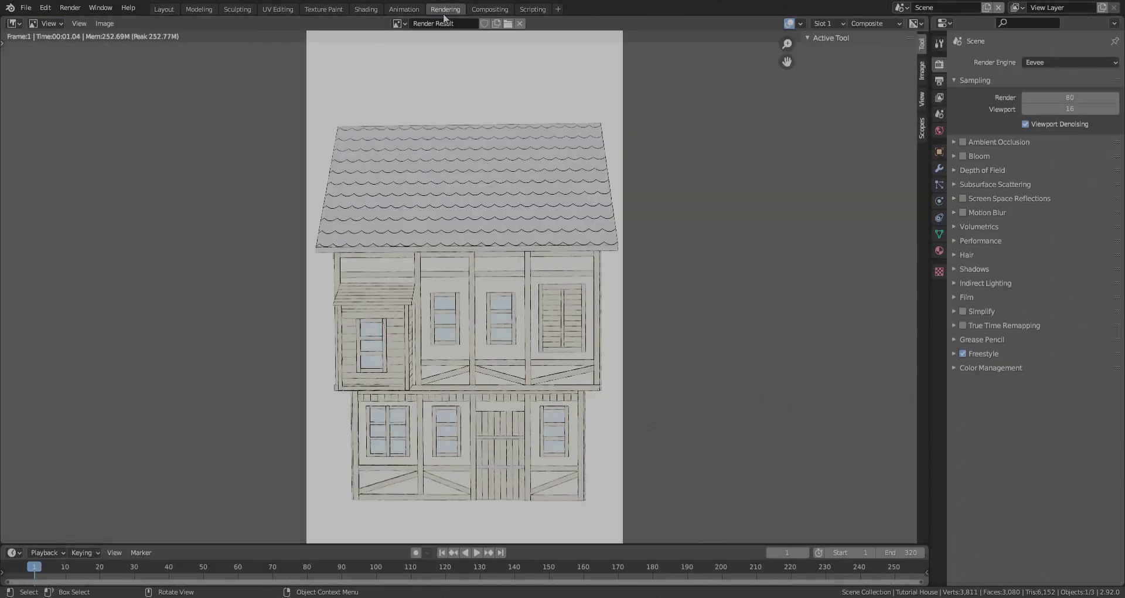
{"action": "scroll", "coordinate": [564, 270], "scroll_direction": "up", "scroll_amount": 4}
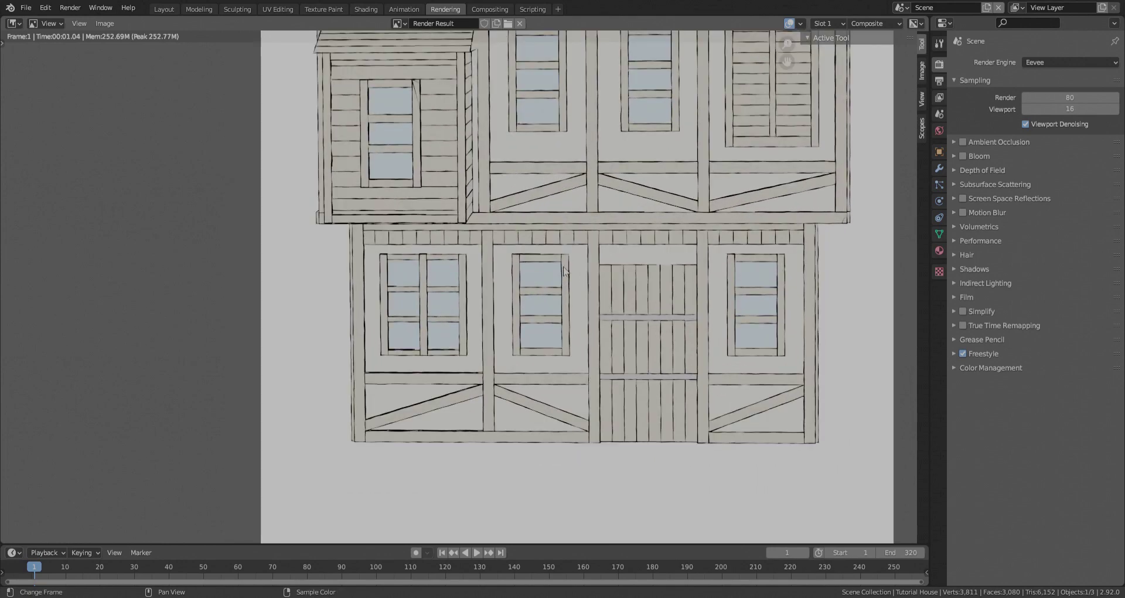
{"action": "scroll", "coordinate": [692, 271], "scroll_direction": "up", "scroll_amount": 3}
{"action": "middle_click_drag", "start_coordinate": [616, 292], "coordinate": [460, 516]}
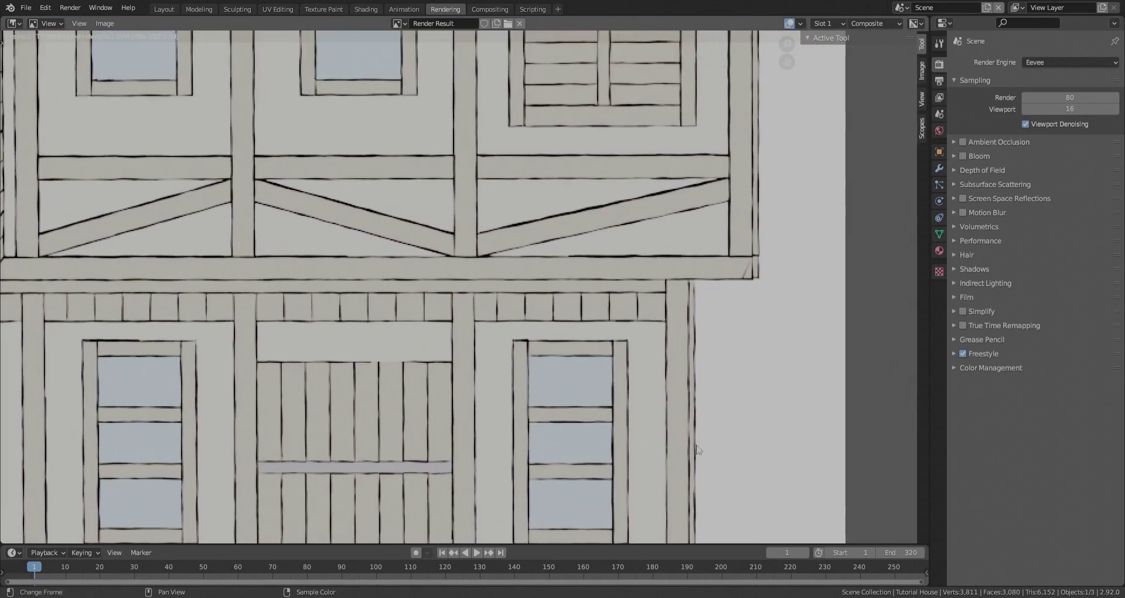
{"action": "scroll", "coordinate": [733, 260], "scroll_direction": "down", "scroll_amount": 4}
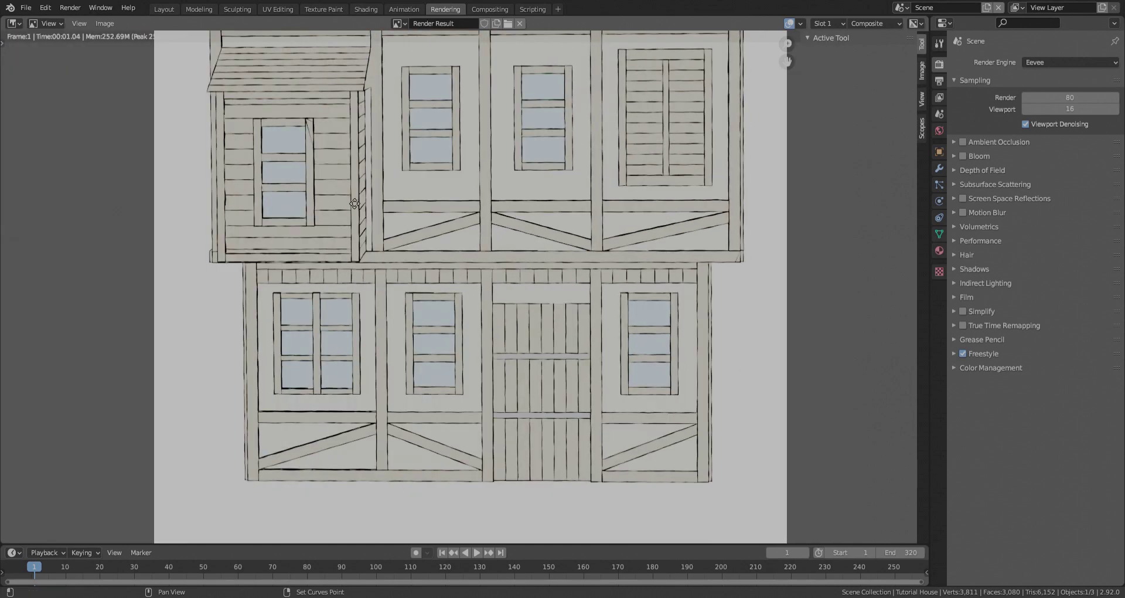
{"action": "scroll", "coordinate": [350, 199], "scroll_direction": "up", "scroll_amount": 2}
{"action": "scroll", "coordinate": [498, 253], "scroll_direction": "up", "scroll_amount": 1}
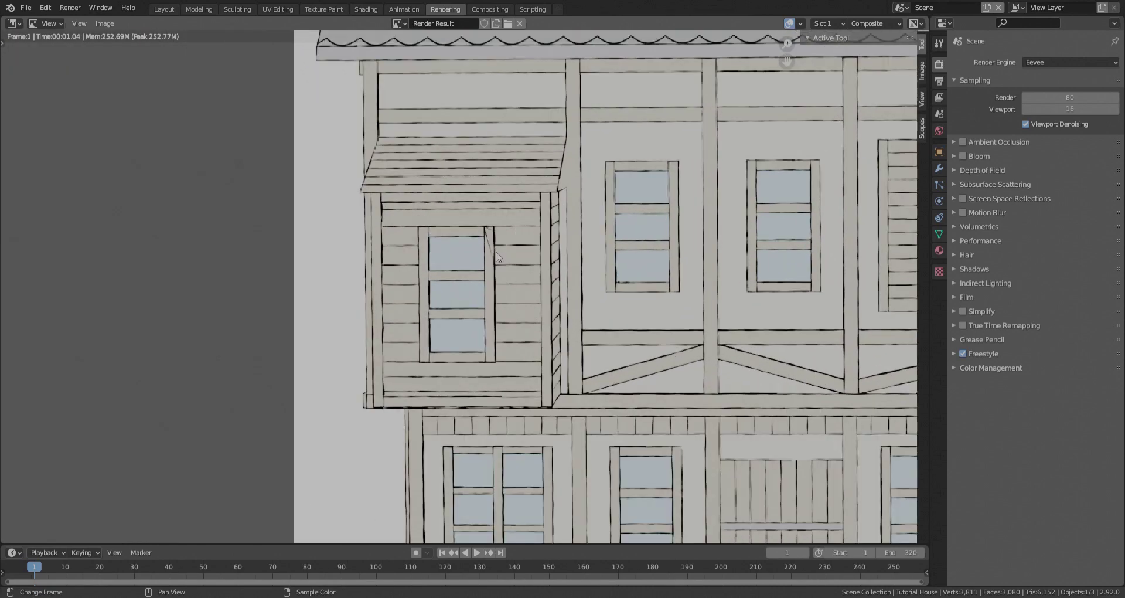
{"action": "scroll", "coordinate": [480, 223], "scroll_direction": "down", "scroll_amount": 4}
{"action": "scroll", "coordinate": [519, 143], "scroll_direction": "up", "scroll_amount": 2}
{"action": "scroll", "coordinate": [514, 264], "scroll_direction": "down", "scroll_amount": 3}
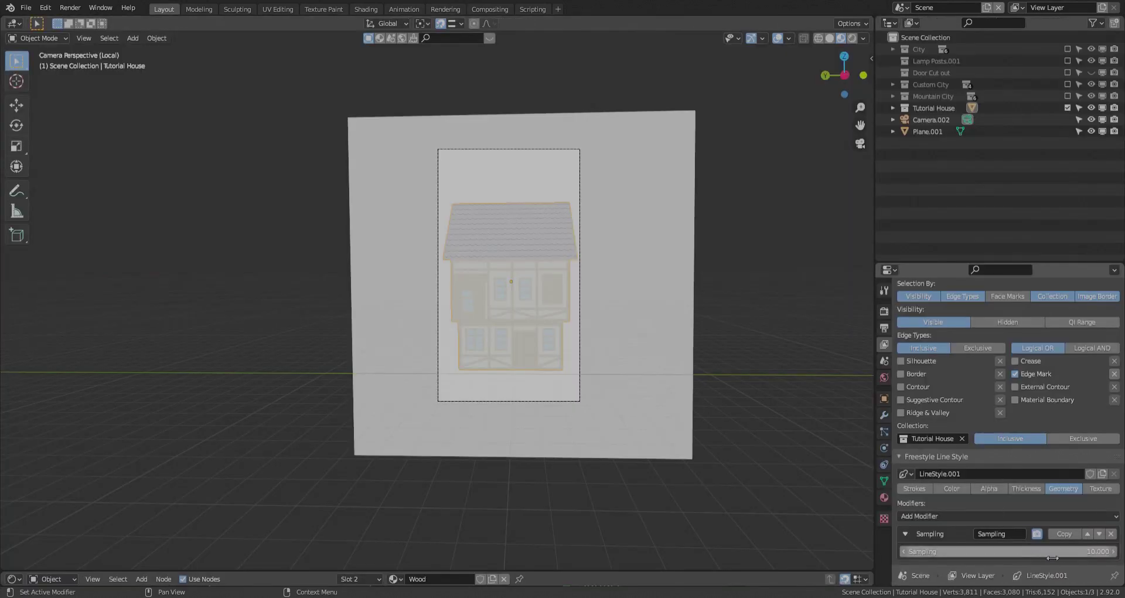
- Set the Sampling geometry modifier value to 5
{"action": "left_click", "coordinate": [1076, 556]}
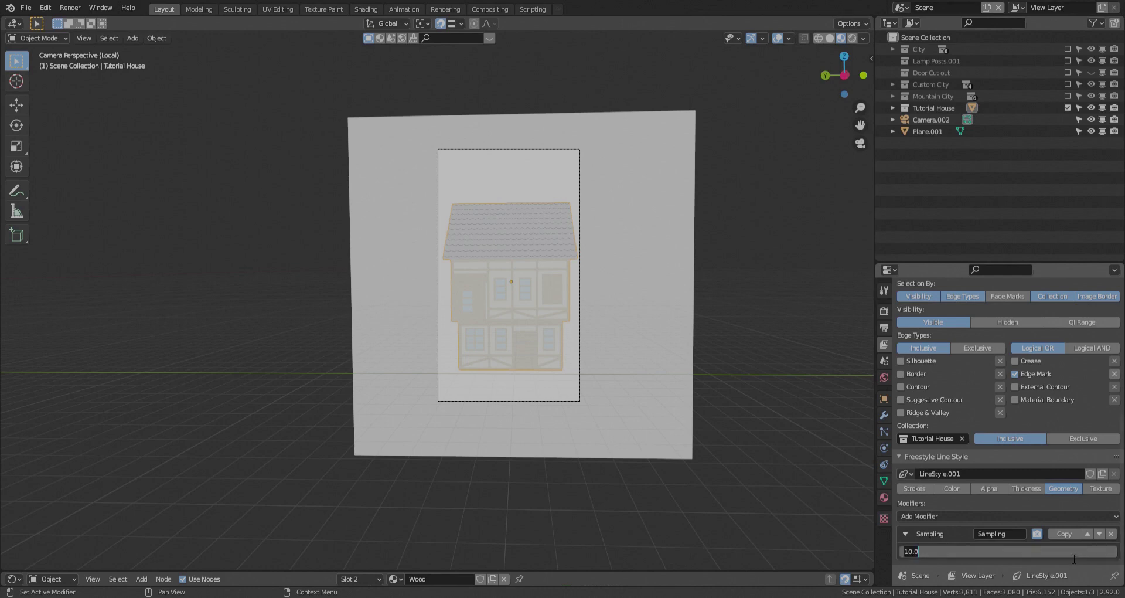
{"action": "type", "text": "5"}
{"action": "key", "text": "Return"}
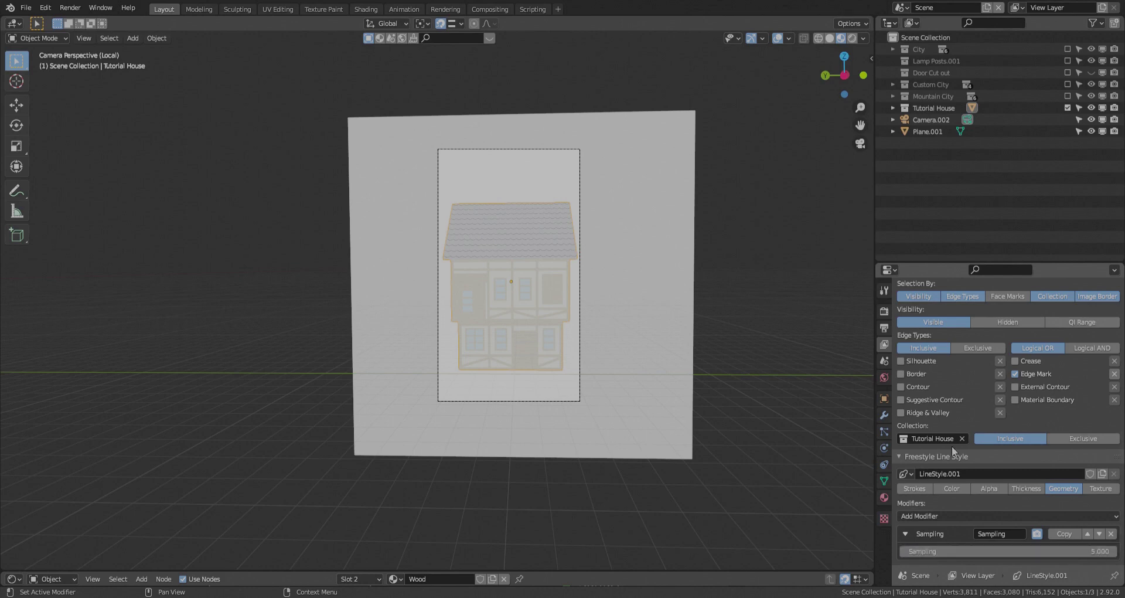
- Deselect the backdrop plane Plane.001 and enter Edit Mode on the house mesh
{"action": "left_click", "coordinate": [518, 290]}
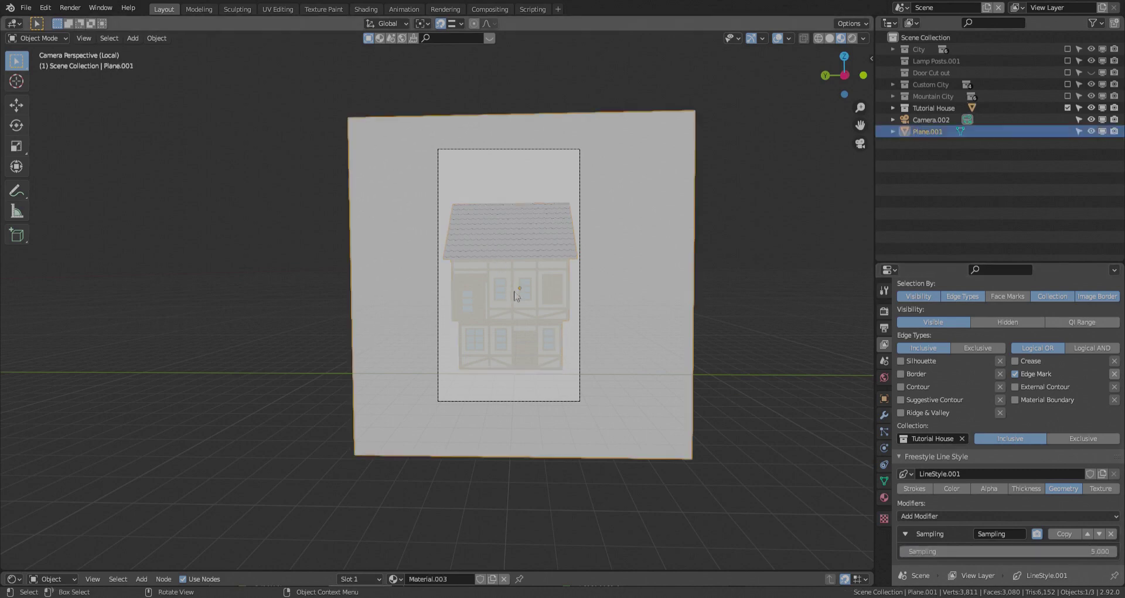
{"action": "scroll", "coordinate": [524, 348], "scroll_direction": "up", "scroll_amount": 5}
{"action": "left_click", "coordinate": [530, 341]}
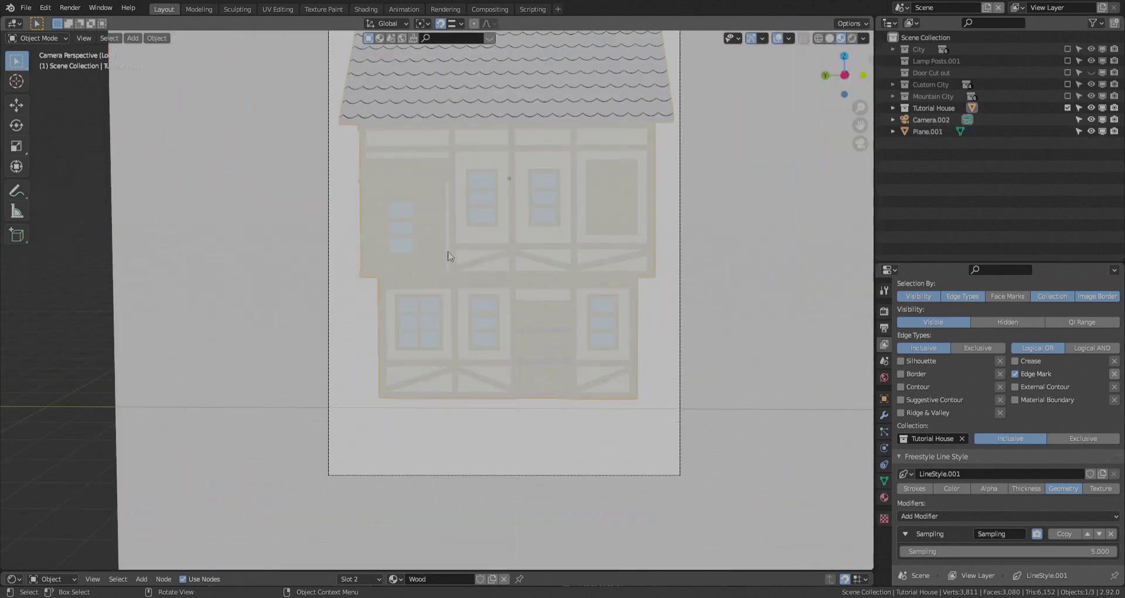
{"action": "key", "text": "Tab"}
{"action": "scroll", "coordinate": [434, 257], "scroll_direction": "up", "scroll_amount": 1}
- Select the wall faces above the door in face mode and split them off
{"action": "scroll", "coordinate": [433, 258], "scroll_direction": "up", "scroll_amount": 3}
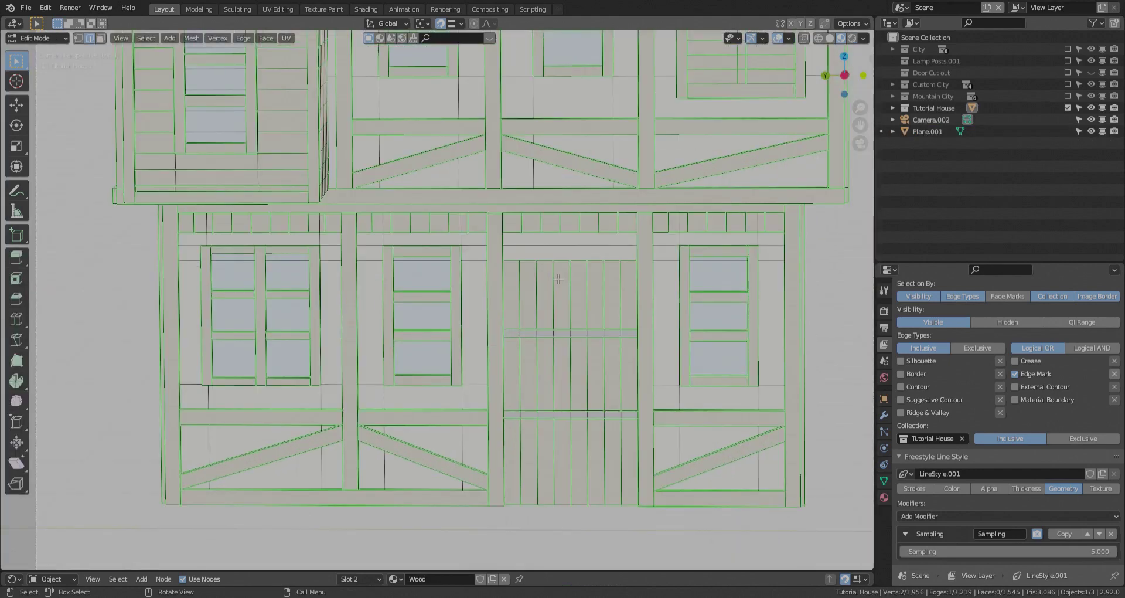
{"action": "key", "text": "l"}
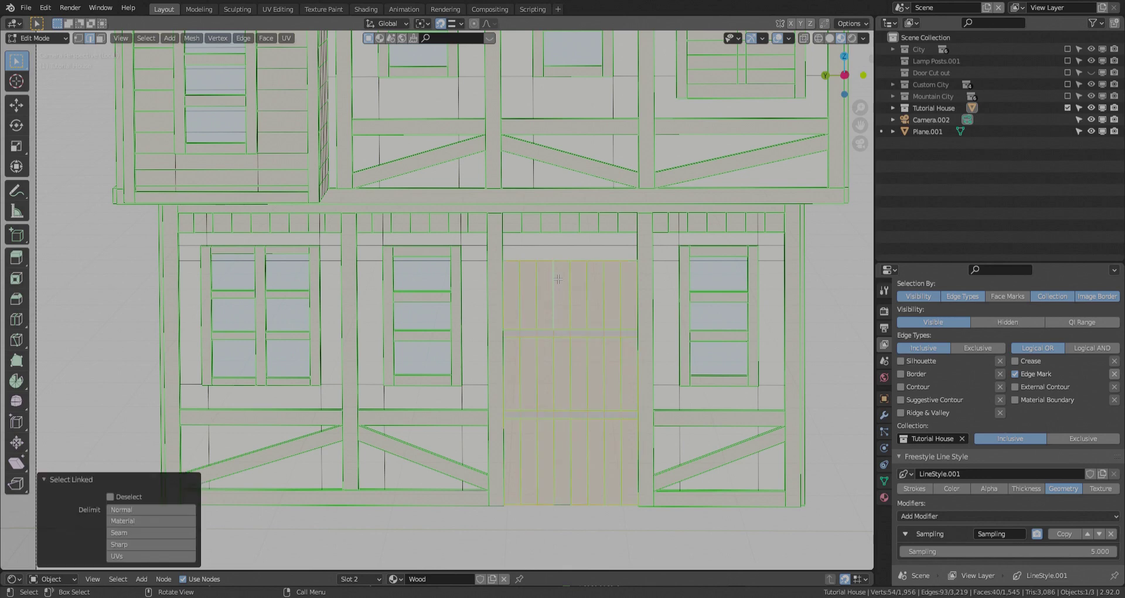
{"action": "scroll", "coordinate": [554, 269], "scroll_direction": "up", "scroll_amount": 2}
{"action": "left_click", "coordinate": [541, 253]}
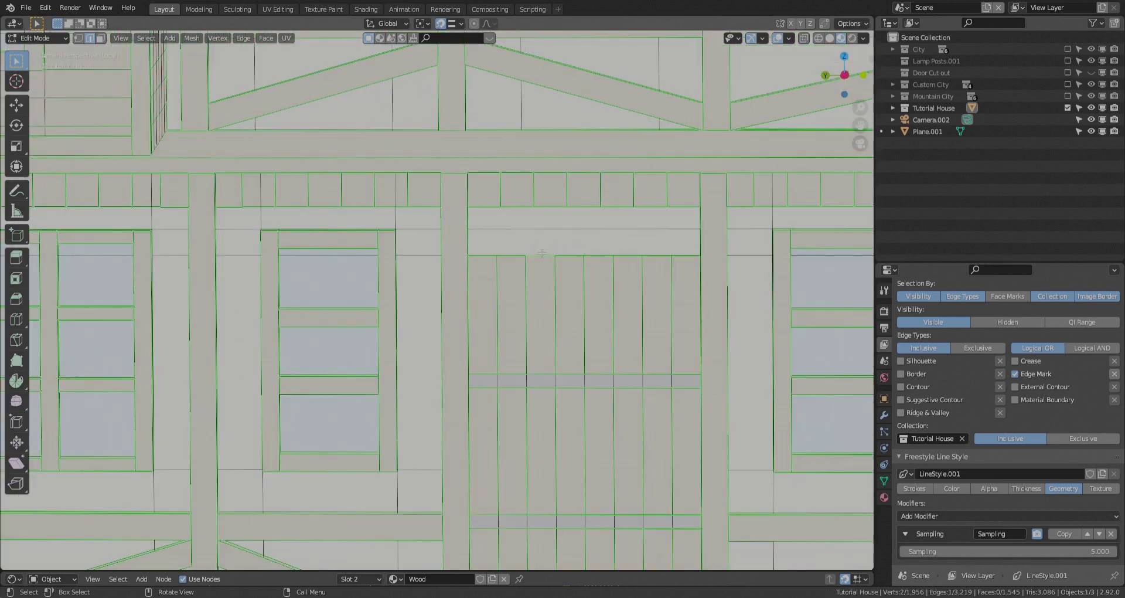
{"action": "key", "text": "3"}
{"action": "left_click", "coordinate": [549, 234]}
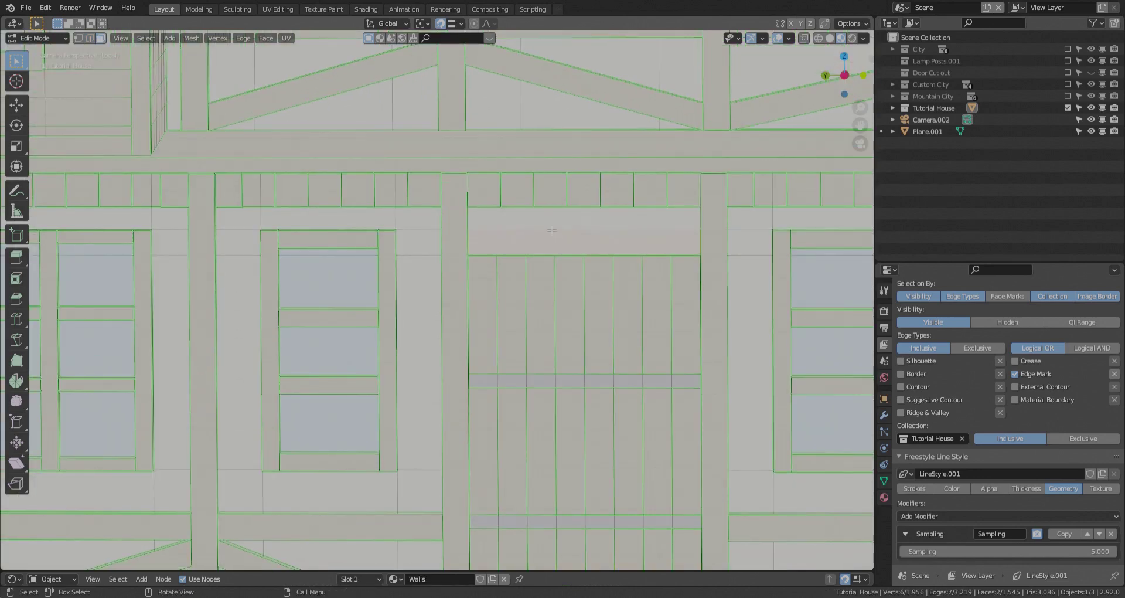
{"action": "key", "text": "y"}
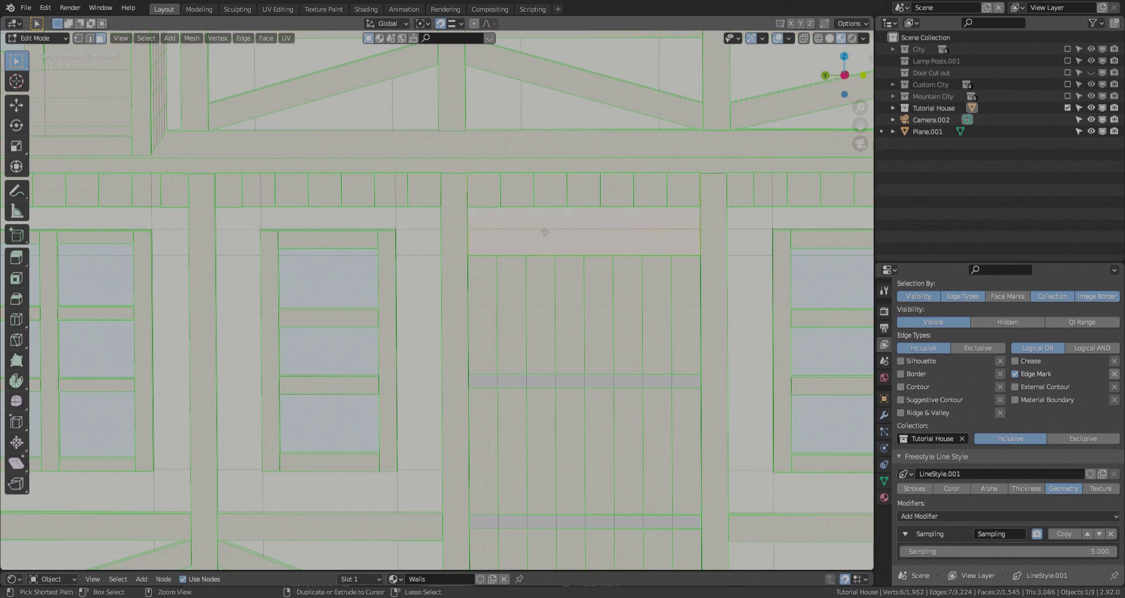
- Add seven evenly spaced loop cuts across the door faces
{"action": "key", "text": "ctrl+r"}
{"action": "scroll", "coordinate": [537, 251], "scroll_direction": "up", "scroll_amount": 3}
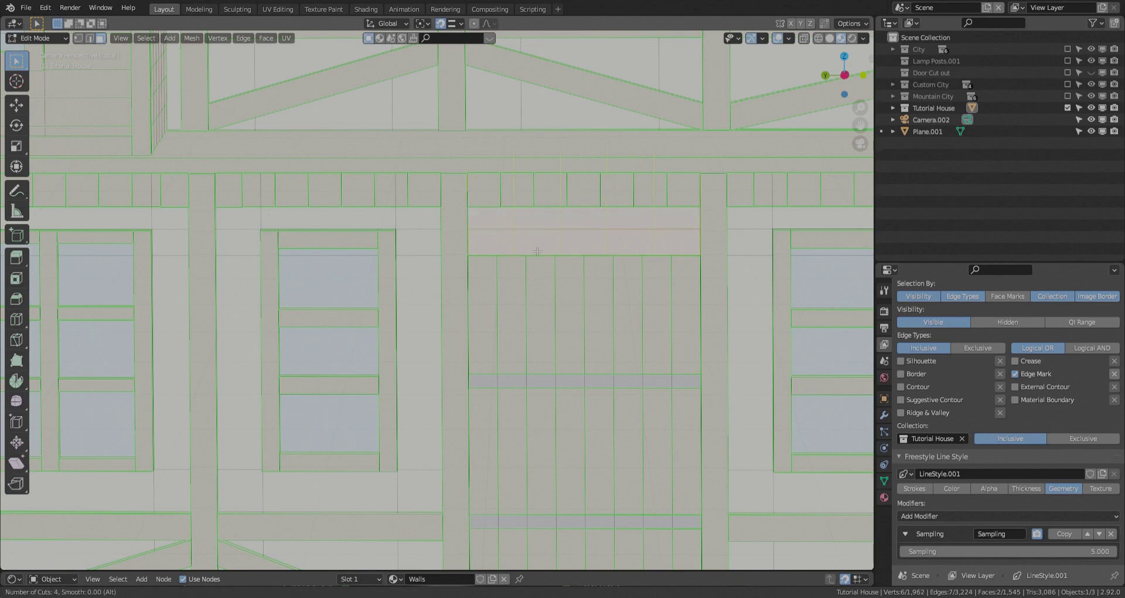
{"action": "scroll", "coordinate": [537, 250], "scroll_direction": "up", "scroll_amount": 1}
{"action": "scroll", "coordinate": [536, 250], "scroll_direction": "up", "scroll_amount": 1}
{"action": "left_click", "coordinate": [536, 251]}
{"action": "right_click", "coordinate": [537, 250]}
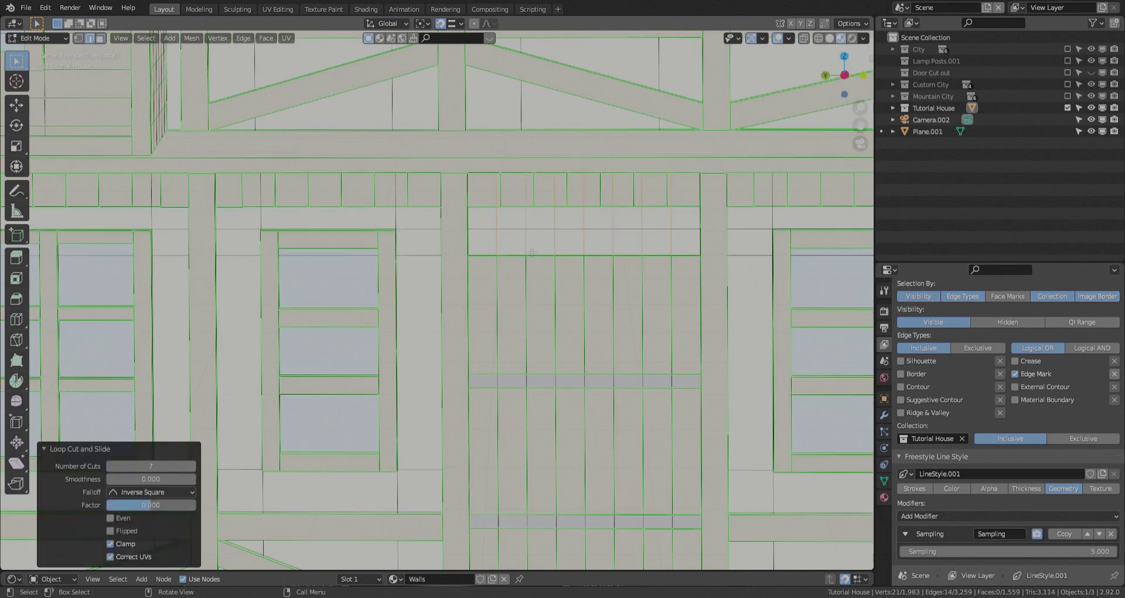
- Merge the connected door faces by distance, removing 9 duplicate vertices
{"action": "key", "text": "l"}
{"action": "scroll", "coordinate": [546, 360], "scroll_direction": "down", "scroll_amount": 3}
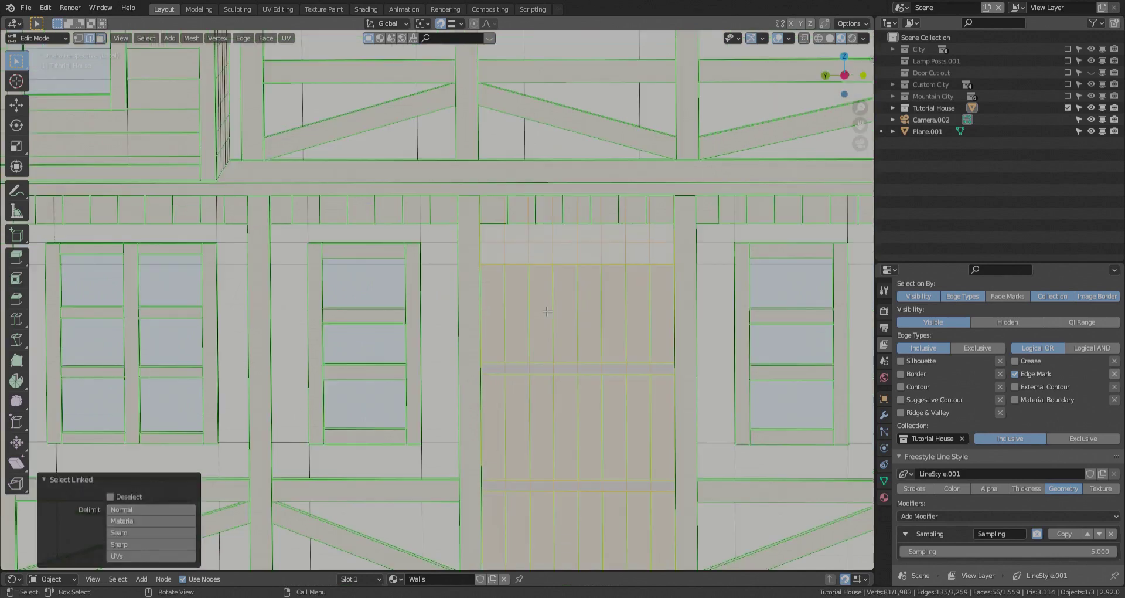
{"action": "key", "text": "m"}
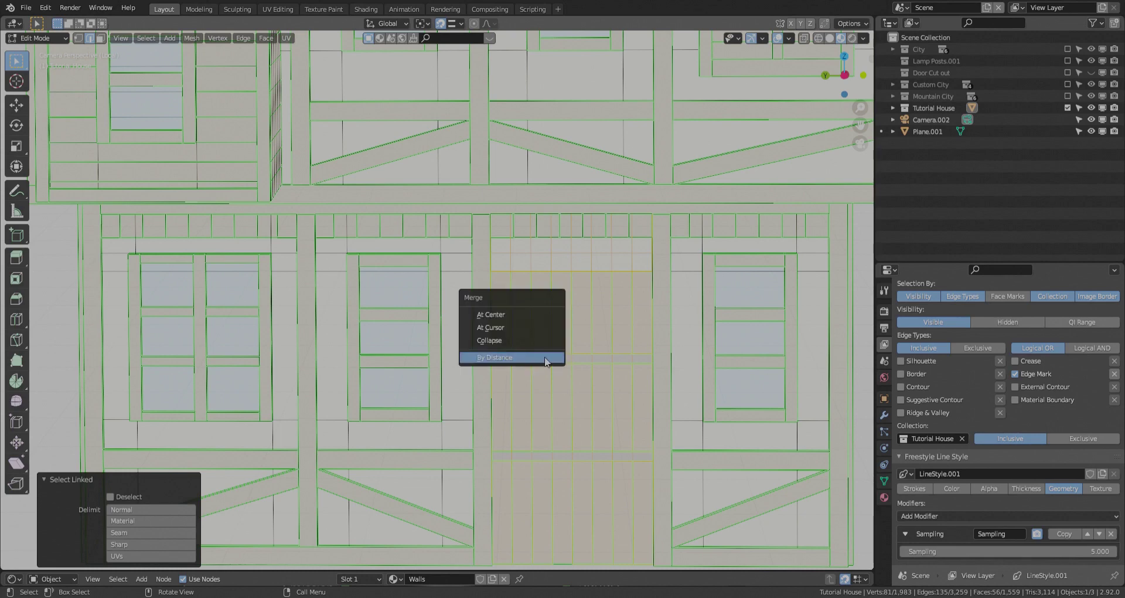
{"action": "left_click", "coordinate": [545, 361]}
{"action": "scroll", "coordinate": [551, 352], "scroll_direction": "down", "scroll_amount": 2}
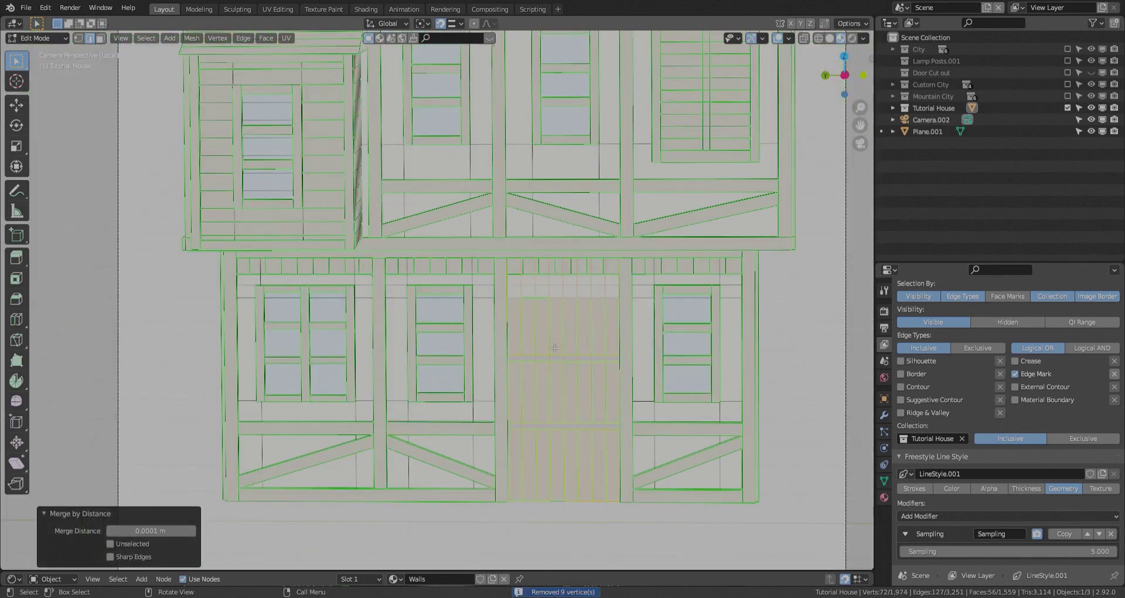
{"action": "key", "text": "Tab"}
{"action": "key", "text": "Tab"}
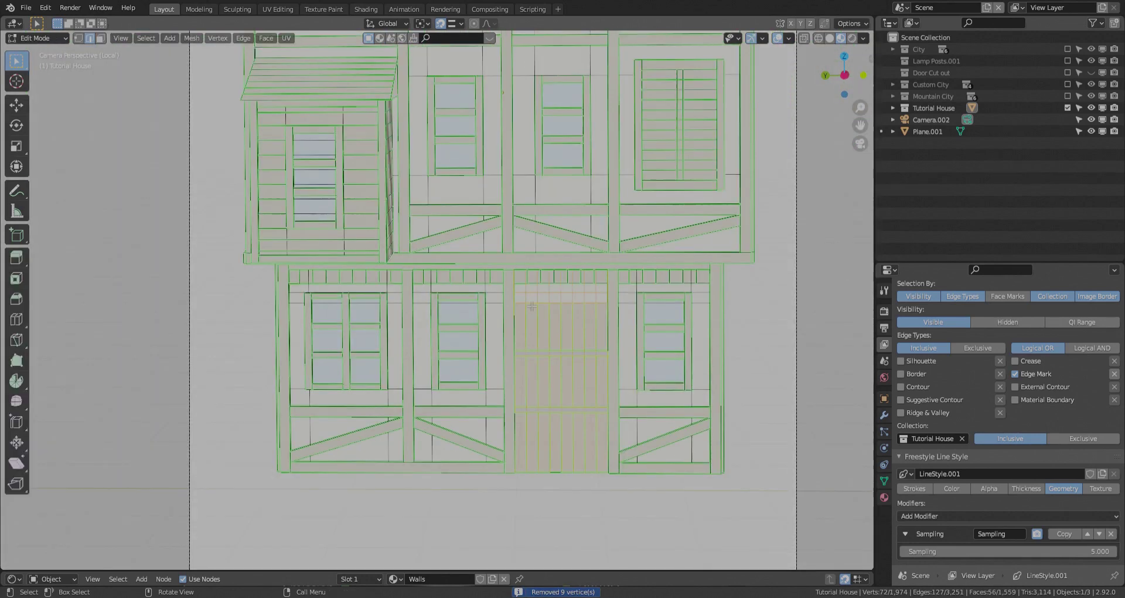
{"action": "scroll", "coordinate": [532, 306], "scroll_direction": "up", "scroll_amount": 5}
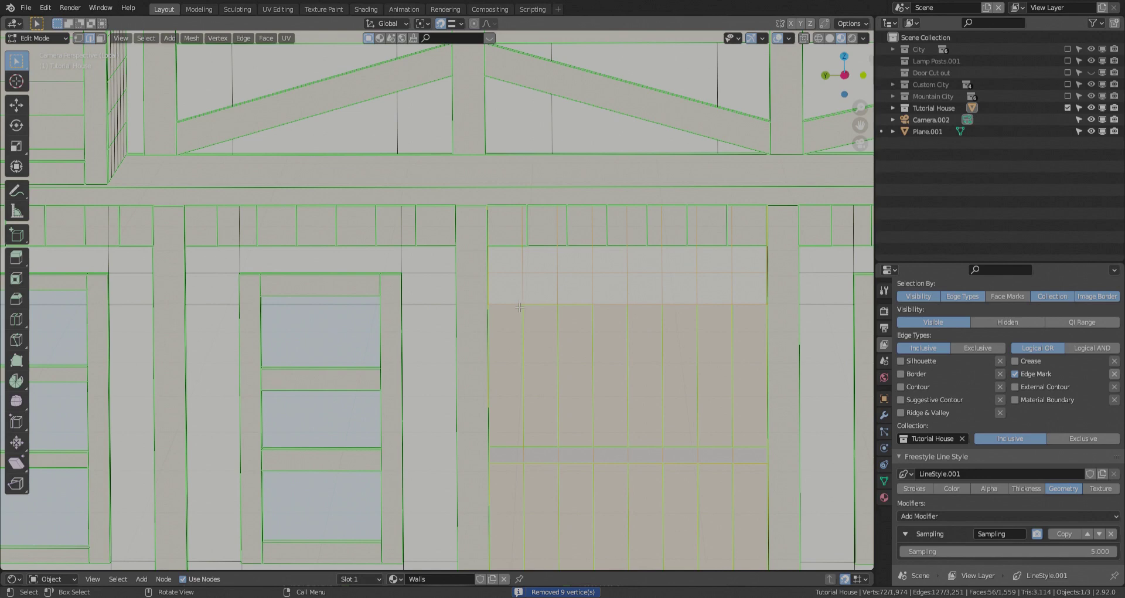
- Mark the shortest edge path across the door as Freestyle edges
{"action": "left_click", "coordinate": [520, 307]}
{"action": "left_click", "coordinate": [754, 307], "text": "ctrl"}
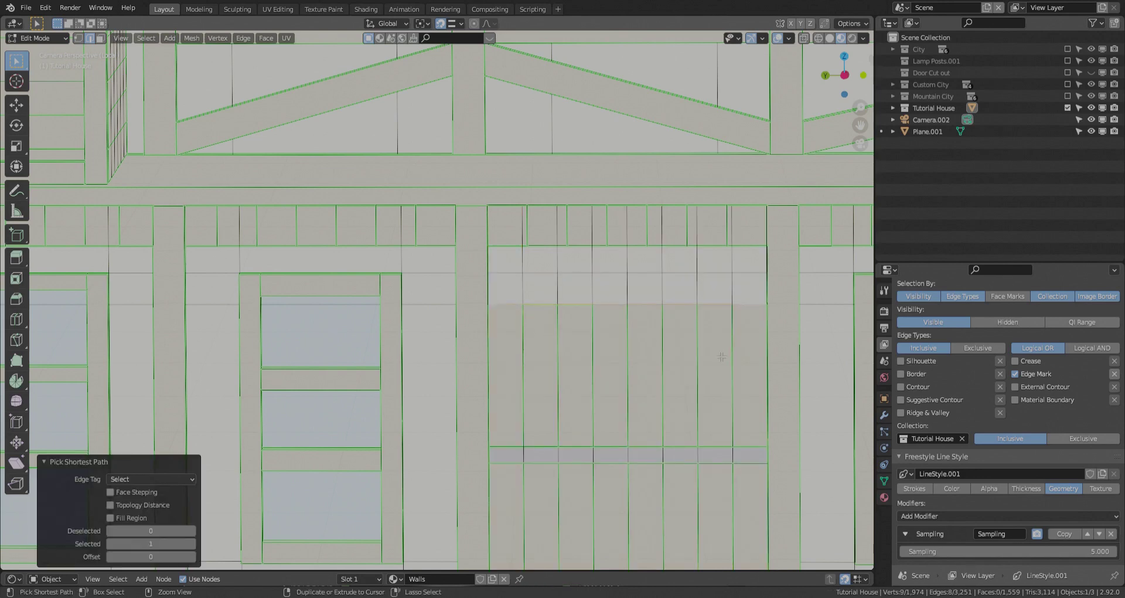
{"action": "key", "text": "ctrl+e"}
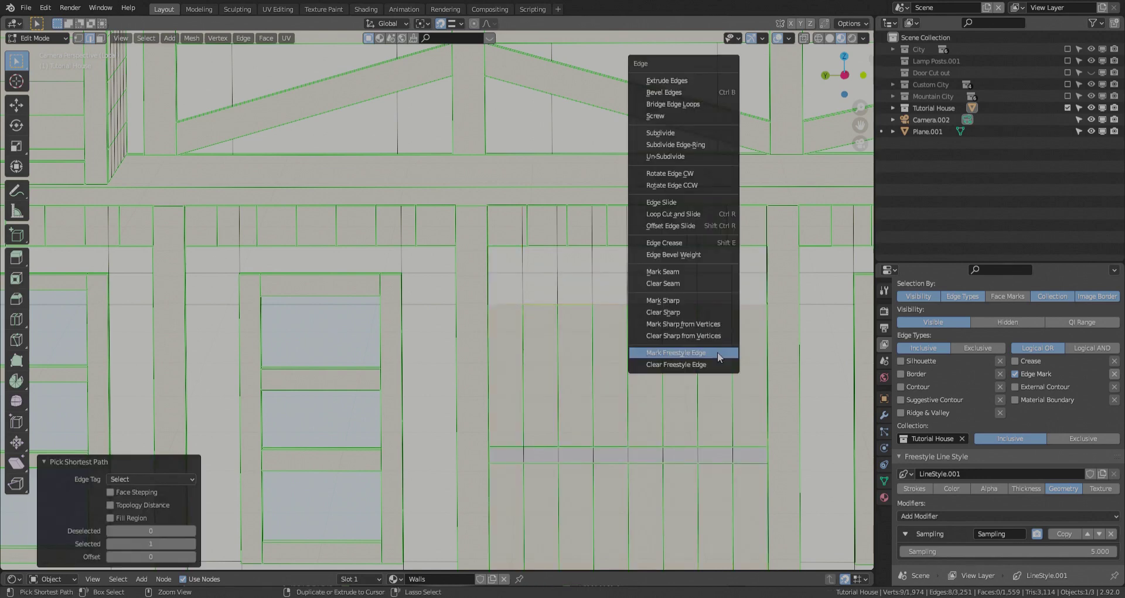
{"action": "left_click", "coordinate": [717, 351]}
{"action": "key", "text": "alt+a"}
- Select the whole house mesh and recalculate its normals
{"action": "scroll", "coordinate": [556, 311], "scroll_direction": "down", "scroll_amount": 5}
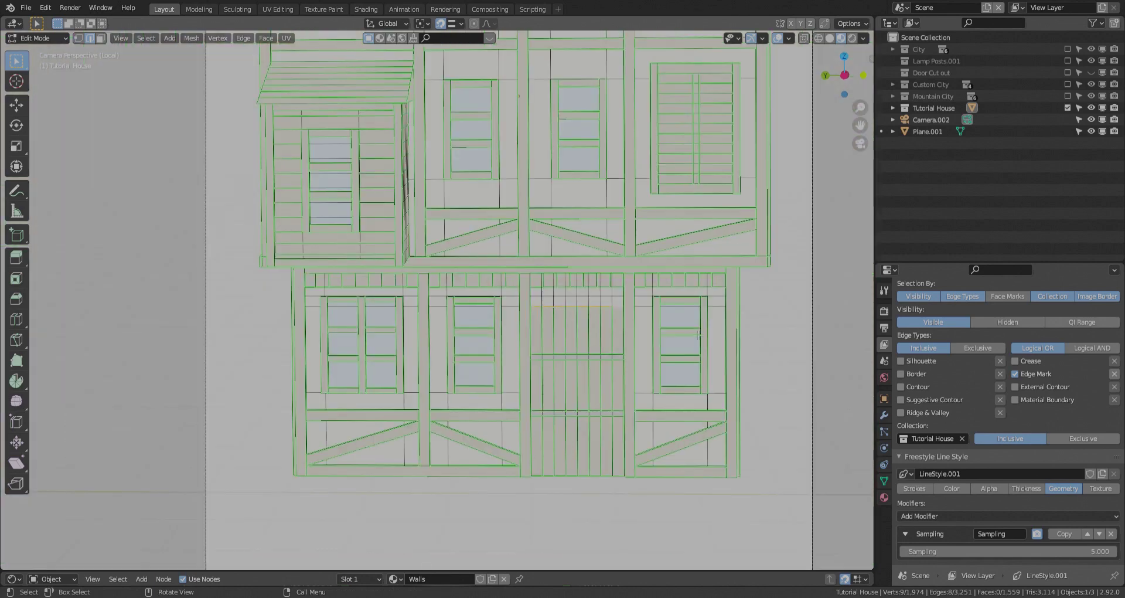
{"action": "scroll", "coordinate": [557, 304], "scroll_direction": "up", "scroll_amount": 2}
{"action": "key", "text": "Home"}
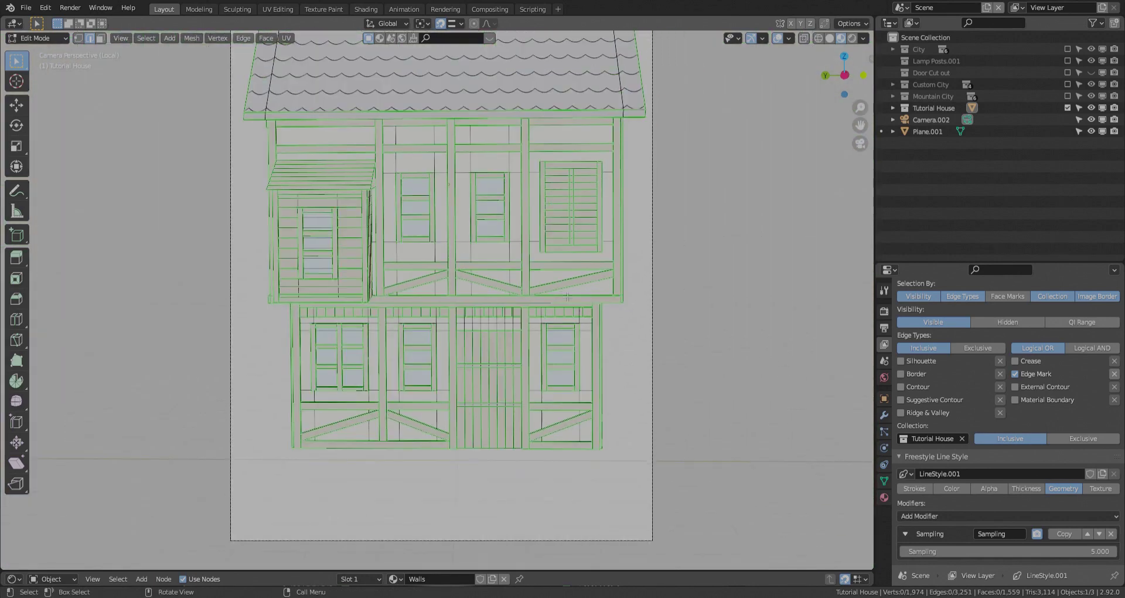
{"action": "key", "text": "a"}
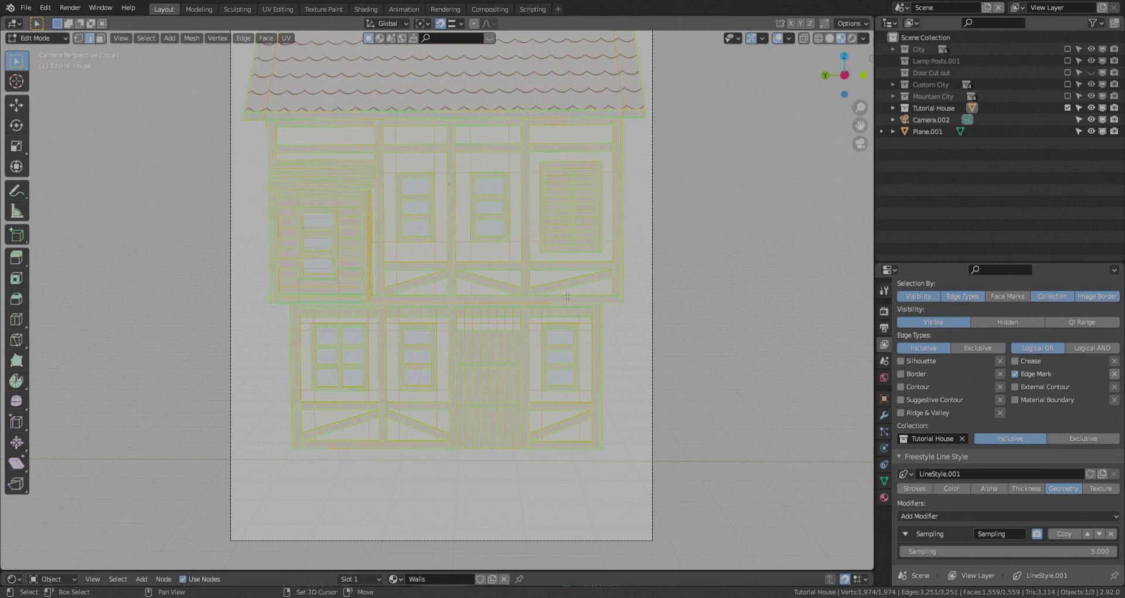
{"action": "key", "text": "shift+n"}
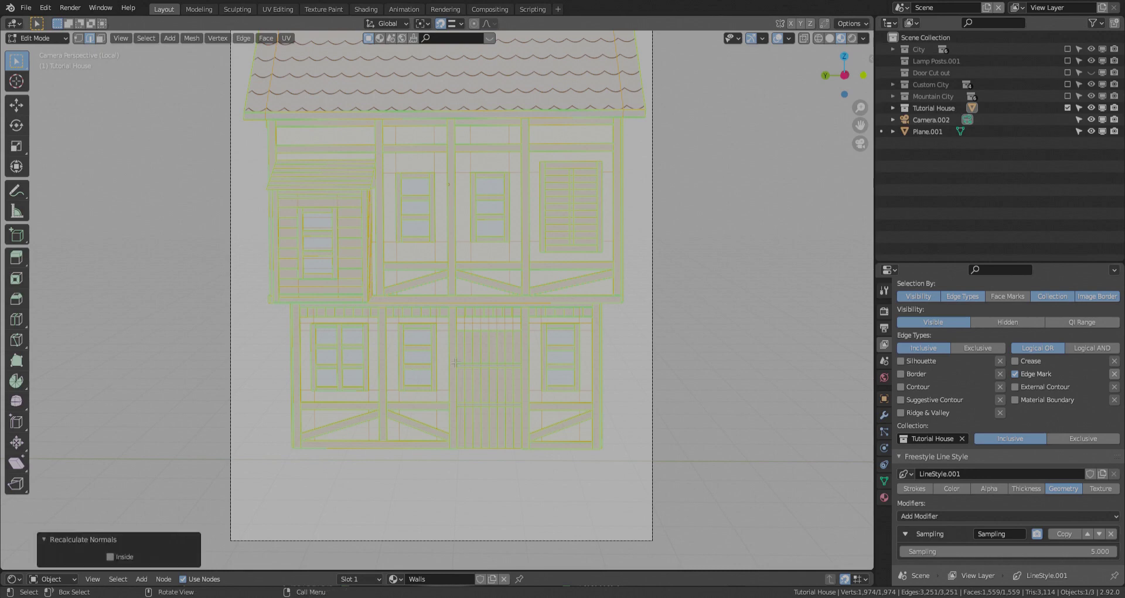
{"action": "key", "text": "alt+a"}
{"action": "scroll", "coordinate": [418, 336], "scroll_direction": "up", "scroll_amount": 1}
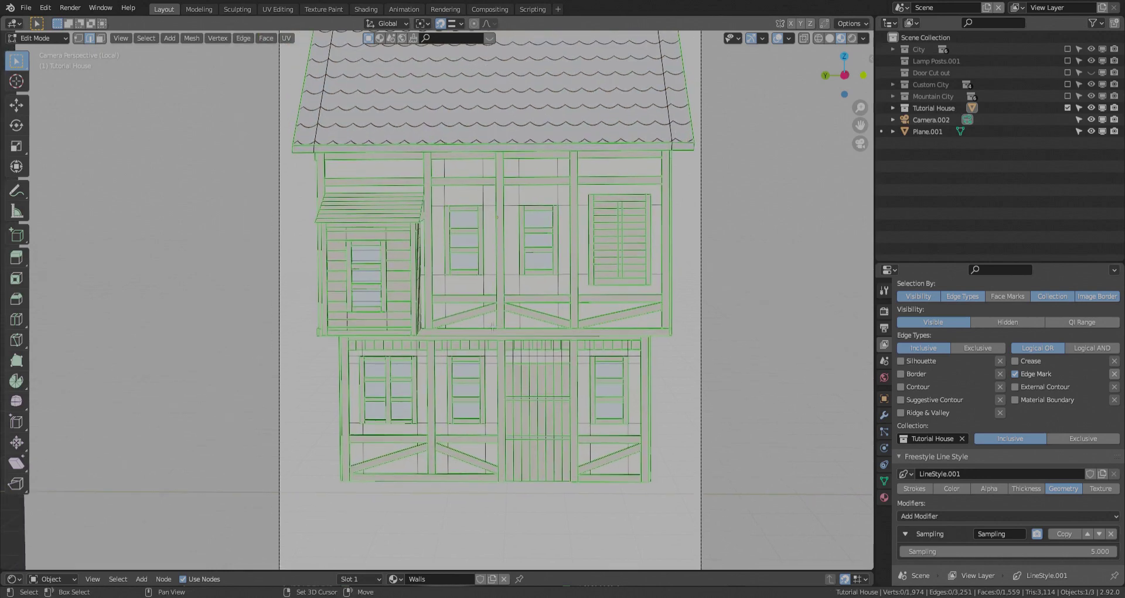
- Select the dormer window trim and sill pieces as linked geometry
{"action": "scroll", "coordinate": [417, 336], "scroll_direction": "up", "scroll_amount": 4}
{"action": "middle_click_drag", "start_coordinate": [417, 336], "coordinate": [481, 362], "text": "shift"}
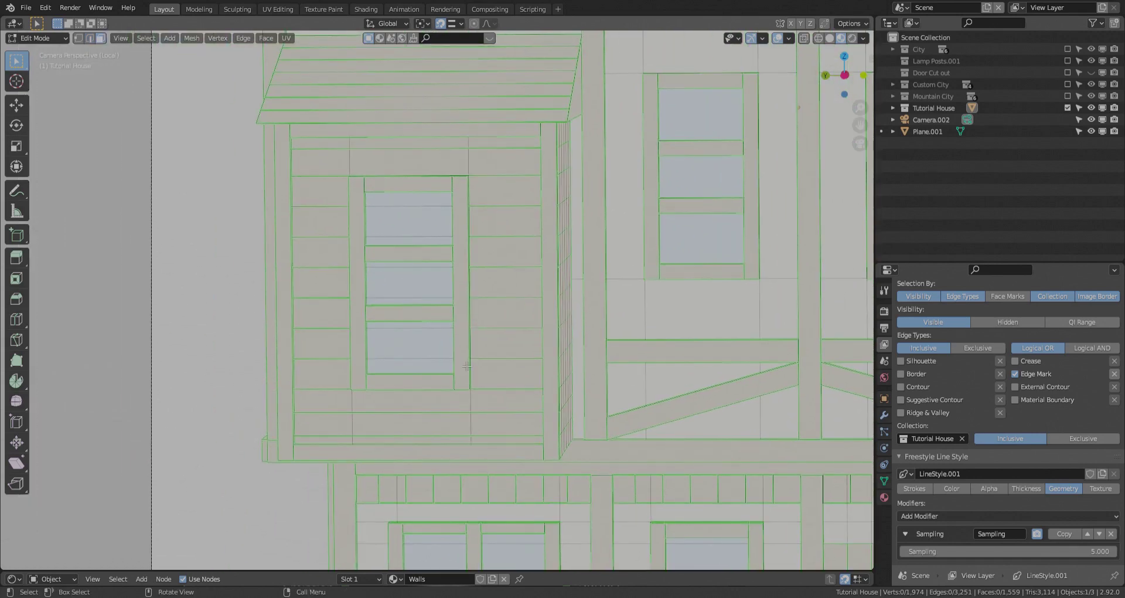
{"action": "left_click", "coordinate": [467, 366]}
{"action": "key", "text": "l"}
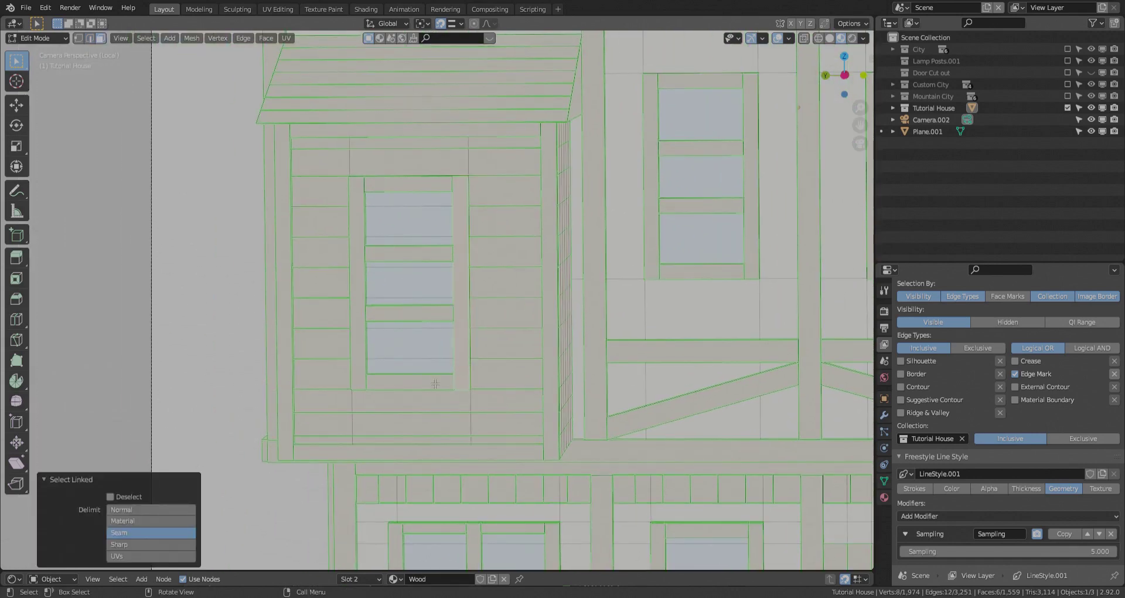
{"action": "key", "text": "l"}
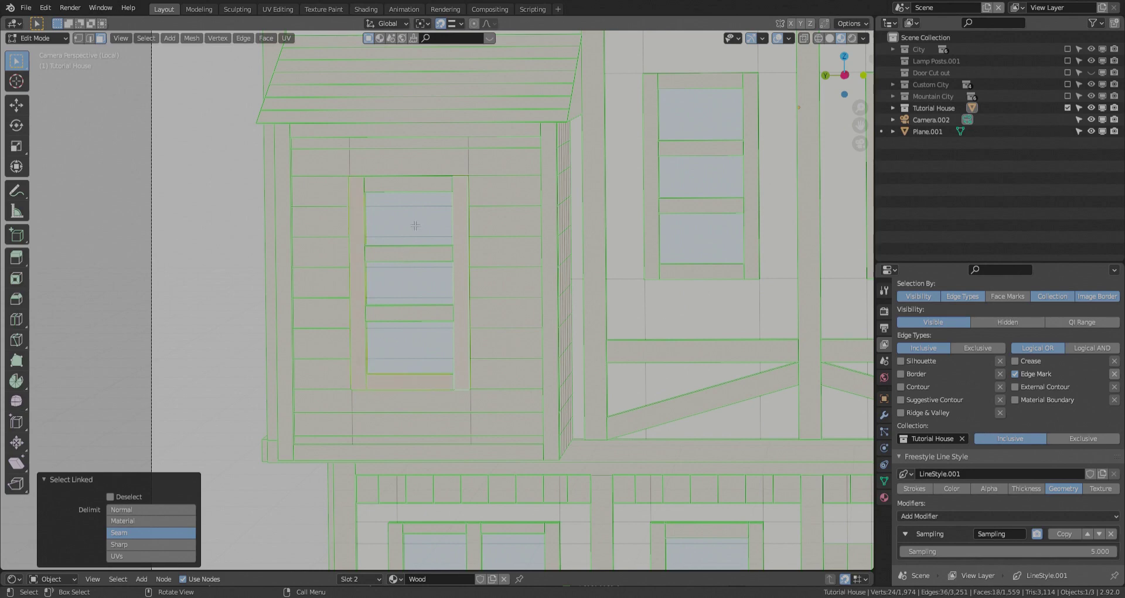
- Merge by Distance to remove the dormer trim's 8 duplicate vertices, deselect all, and return to Object Mode
{"action": "key", "text": "m"}
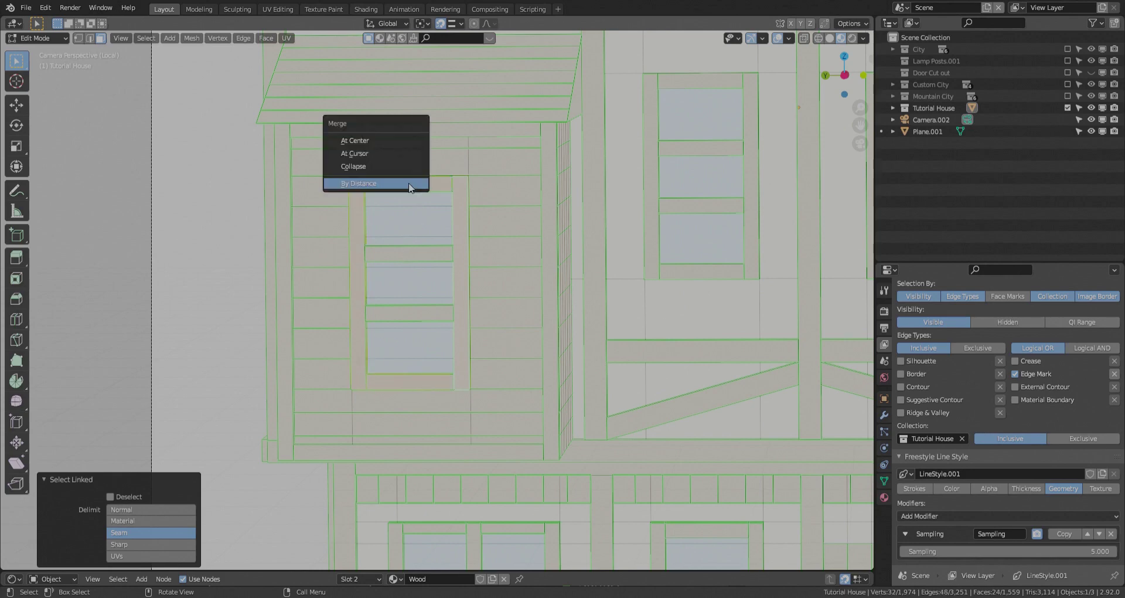
{"action": "left_click", "coordinate": [408, 187]}
{"action": "scroll", "coordinate": [409, 188], "scroll_direction": "down", "scroll_amount": 5}
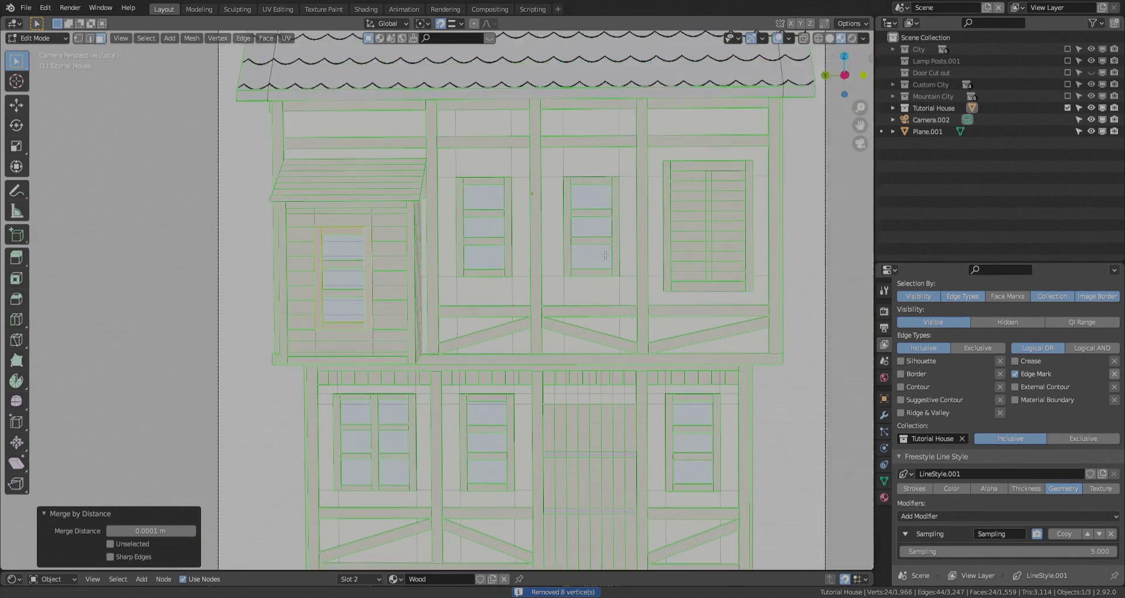
{"action": "key", "text": "alt+a"}
{"action": "scroll", "coordinate": [496, 261], "scroll_direction": "down", "scroll_amount": 4}
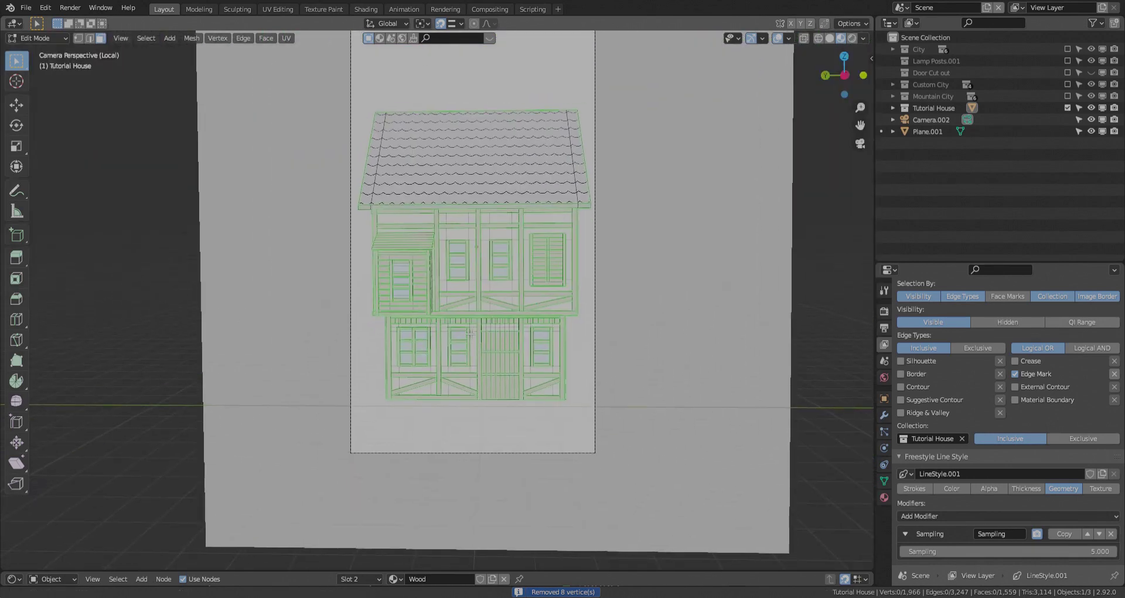
{"action": "key", "text": "Tab"}
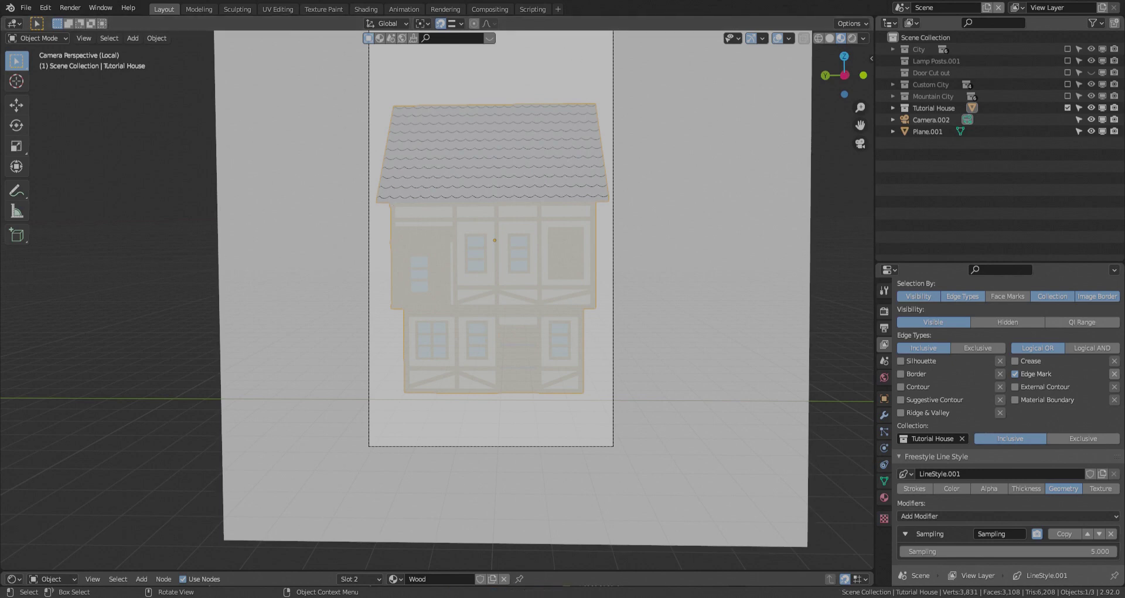
- Zoom and pan the Freestyle-outlined house render in the Rendering workspace, then return to Layout
{"action": "left_click", "coordinate": [444, 9]}
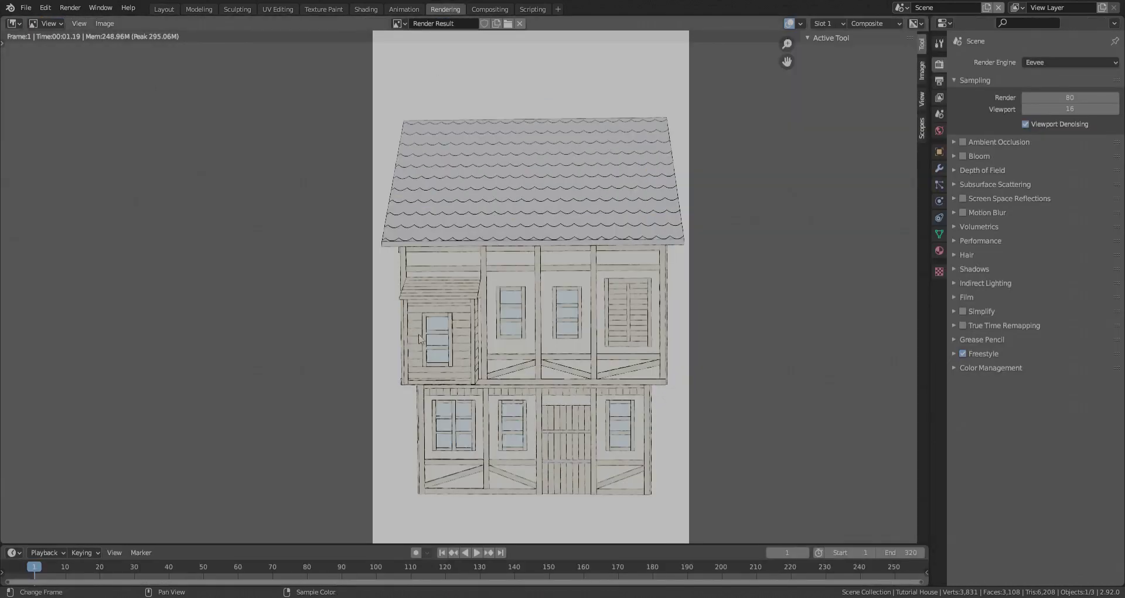
{"action": "scroll", "coordinate": [563, 427], "scroll_direction": "up", "scroll_amount": 6}
{"action": "scroll", "coordinate": [581, 340], "scroll_direction": "down", "scroll_amount": 6}
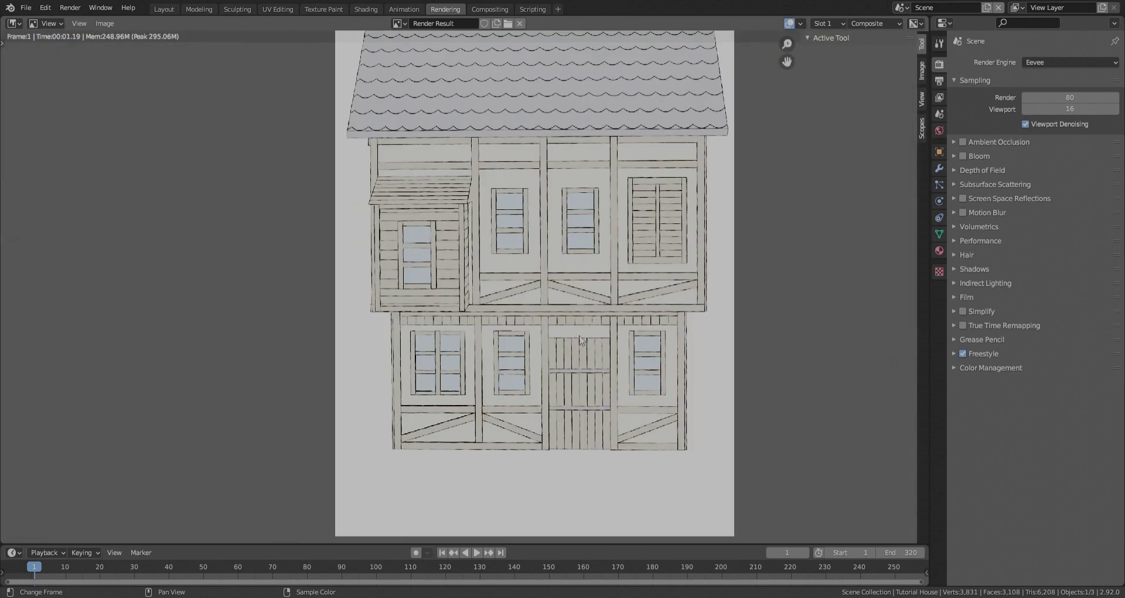
{"action": "scroll", "coordinate": [697, 294], "scroll_direction": "up", "scroll_amount": 2}
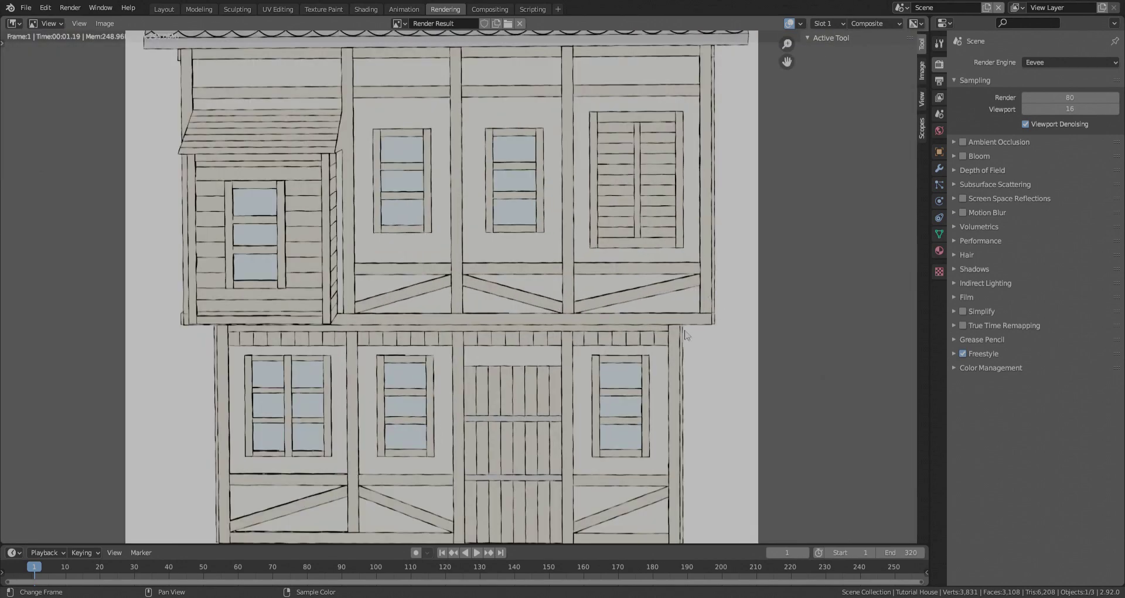
{"action": "scroll", "coordinate": [712, 317], "scroll_direction": "down", "scroll_amount": 1}
{"action": "scroll", "coordinate": [527, 375], "scroll_direction": "up", "scroll_amount": 3}
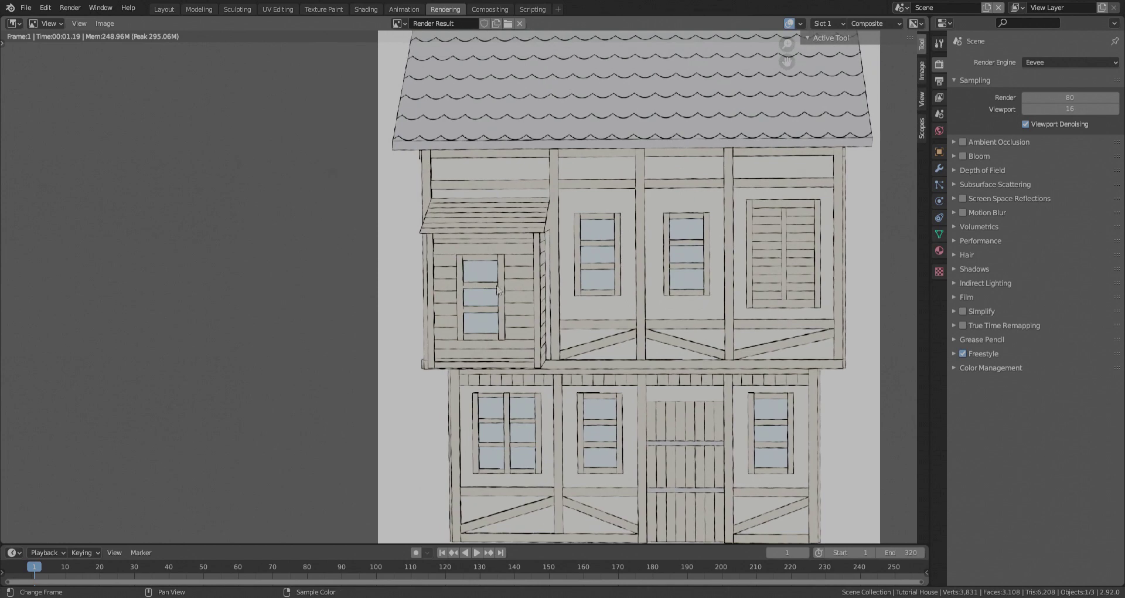
{"action": "scroll", "coordinate": [504, 392], "scroll_direction": "down", "scroll_amount": 3}
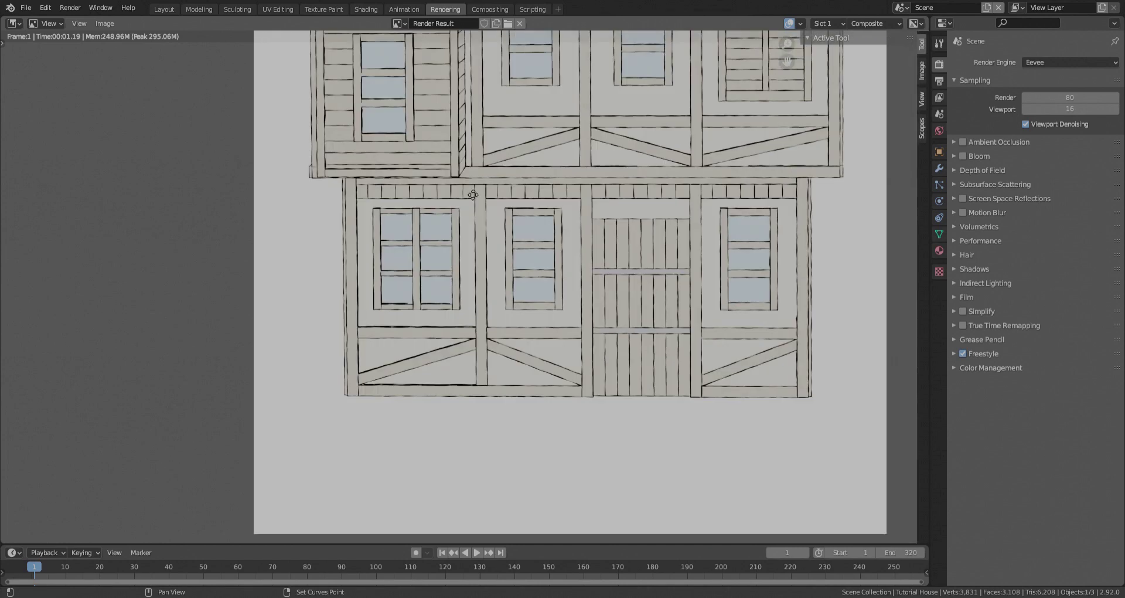
{"action": "middle_click_drag", "start_coordinate": [466, 180], "coordinate": [438, 365]}
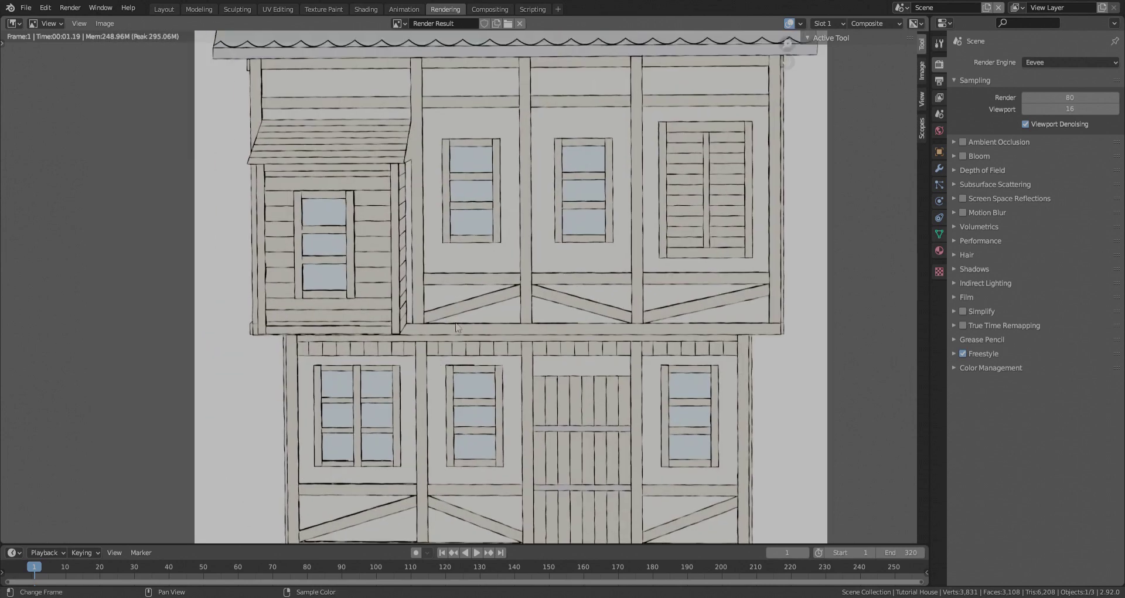
{"action": "scroll", "coordinate": [498, 381], "scroll_direction": "down", "scroll_amount": 2}
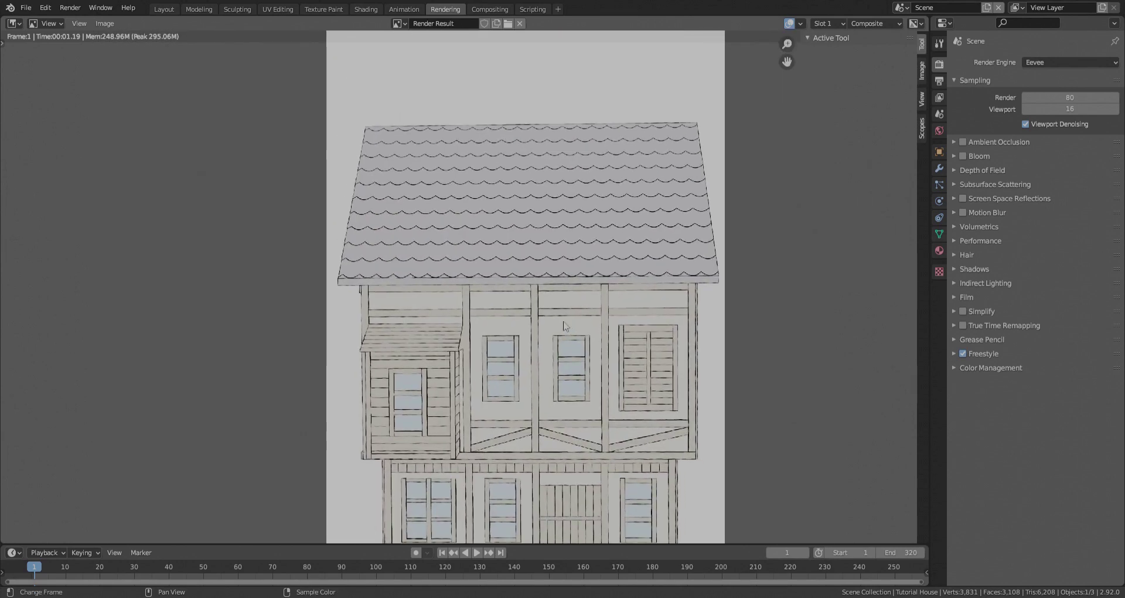
{"action": "left_click", "coordinate": [164, 9]}
- Select the backdrop plane and switch to a top view with the house framed on the right
{"action": "scroll", "coordinate": [518, 334], "scroll_direction": "down", "scroll_amount": 1}
{"action": "left_click", "coordinate": [516, 317]}
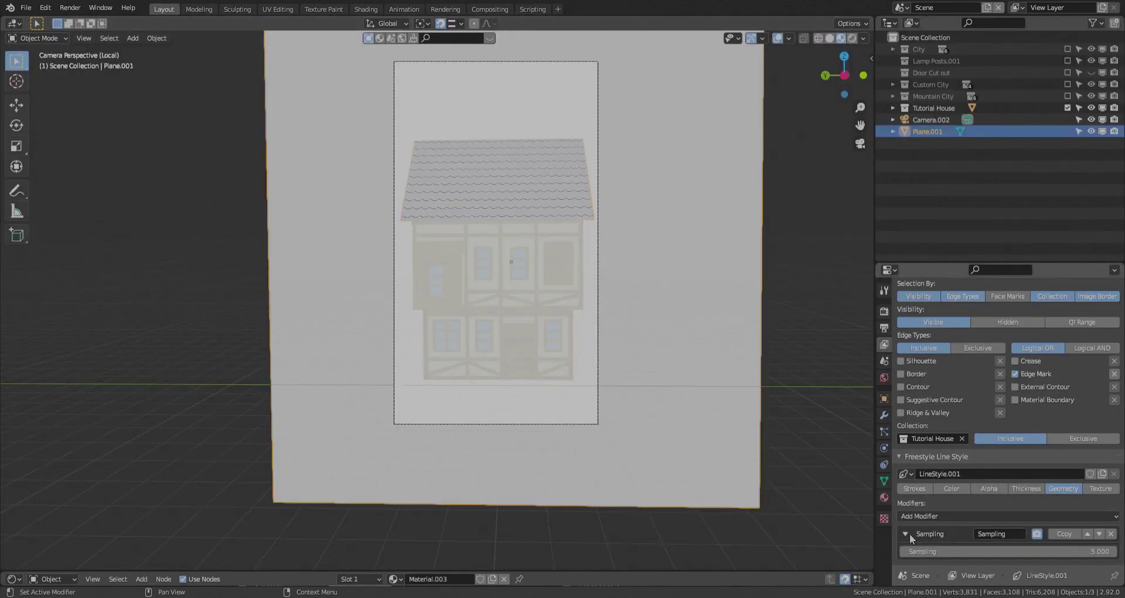
{"action": "left_click", "coordinate": [910, 534]}
{"action": "middle_click_drag", "start_coordinate": [497, 216], "coordinate": [564, 336]}
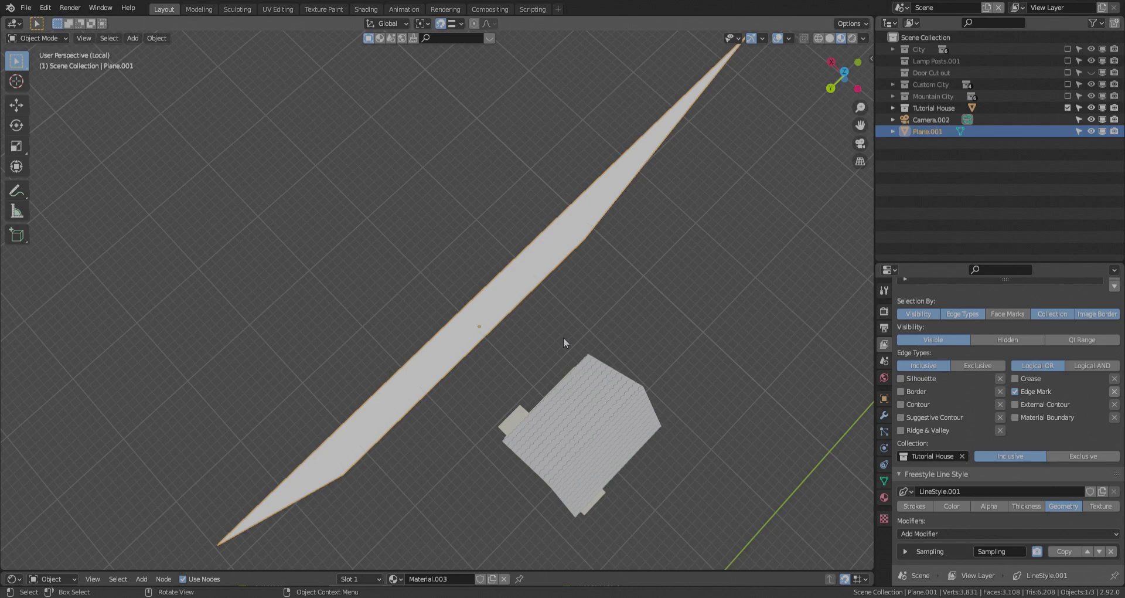
{"action": "key", "text": "KP_7"}
{"action": "scroll", "coordinate": [563, 336], "scroll_direction": "down", "scroll_amount": 2}
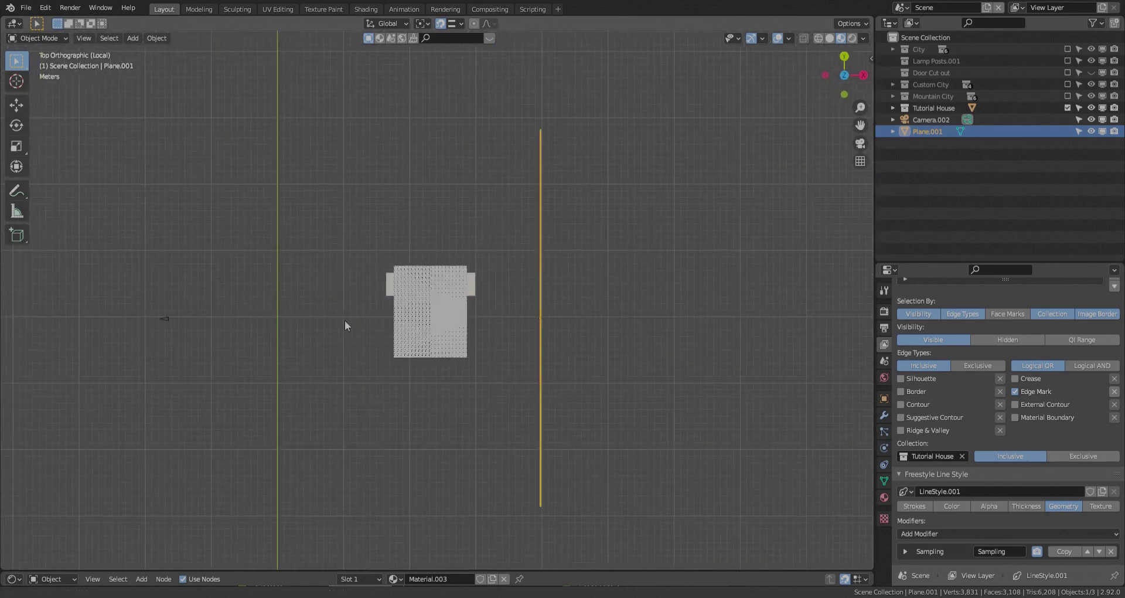
{"action": "middle_click_drag", "start_coordinate": [344, 326], "coordinate": [566, 351], "text": "shift"}
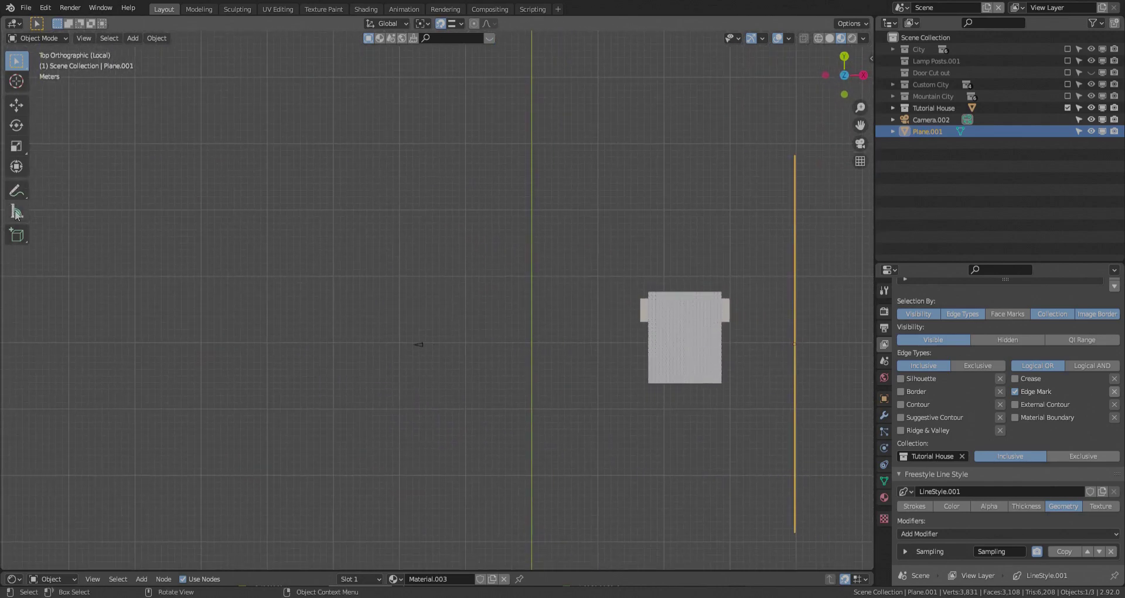
- Measure the camera-to-house distance with the Measure tool: 66.0782 m
{"action": "left_click", "coordinate": [17, 212]}
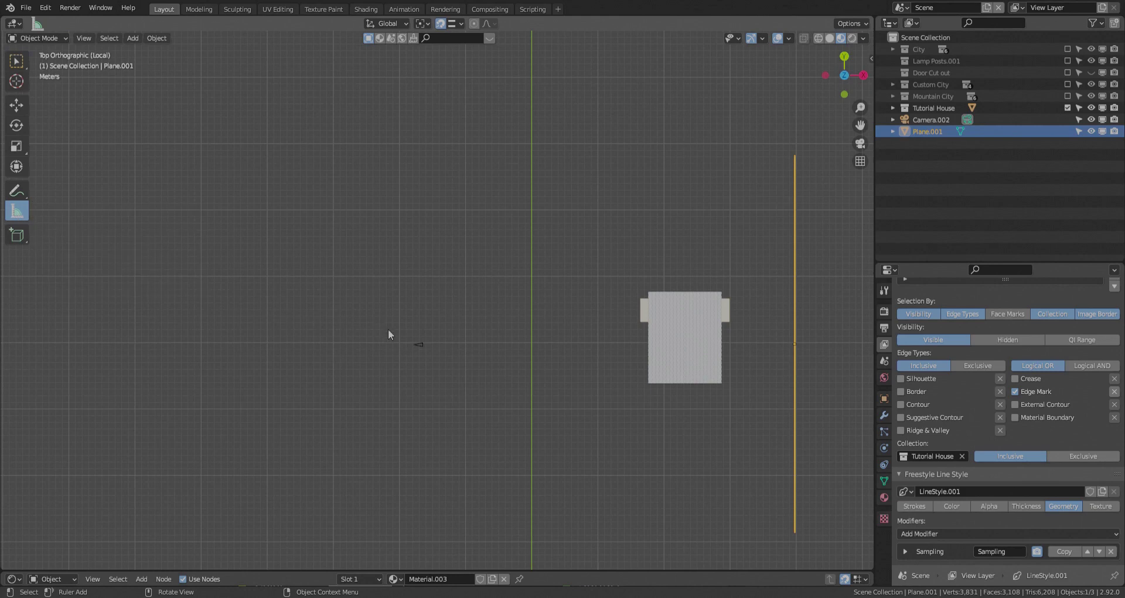
{"action": "left_click", "coordinate": [415, 345]}
{"action": "mouse_move", "coordinate": [538, 347]}
{"action": "left_mouse_down"}
{"action": "mouse_move", "coordinate": [662, 346]}
{"action": "mouse_move", "coordinate": [597, 365]}
{"action": "mouse_move", "coordinate": [544, 346]}
{"action": "left_mouse_up"}
{"action": "mouse_move", "coordinate": [413, 346]}
{"action": "left_mouse_down"}
{"action": "mouse_move", "coordinate": [728, 340]}
{"action": "mouse_move", "coordinate": [778, 353]}
{"action": "mouse_move", "coordinate": [646, 352]}
{"action": "mouse_move", "coordinate": [809, 354]}
{"action": "mouse_move", "coordinate": [799, 356]}
{"action": "left_mouse_up"}
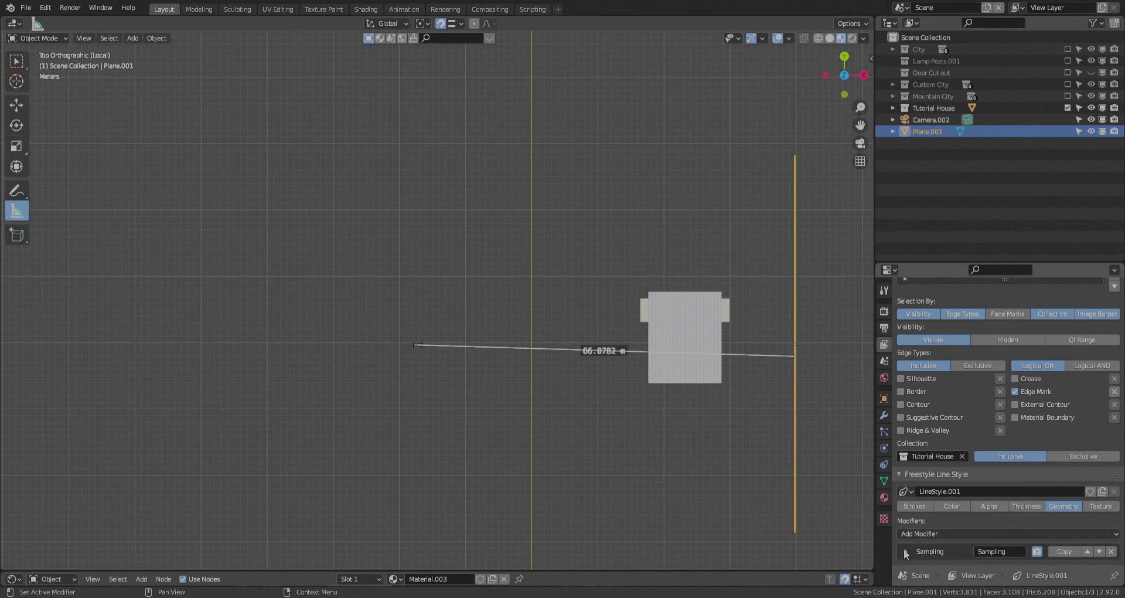
- Expand the Distance from Camera modifier in the line style thickness settings, collapsing Noise
{"action": "left_click", "coordinate": [1026, 507]}
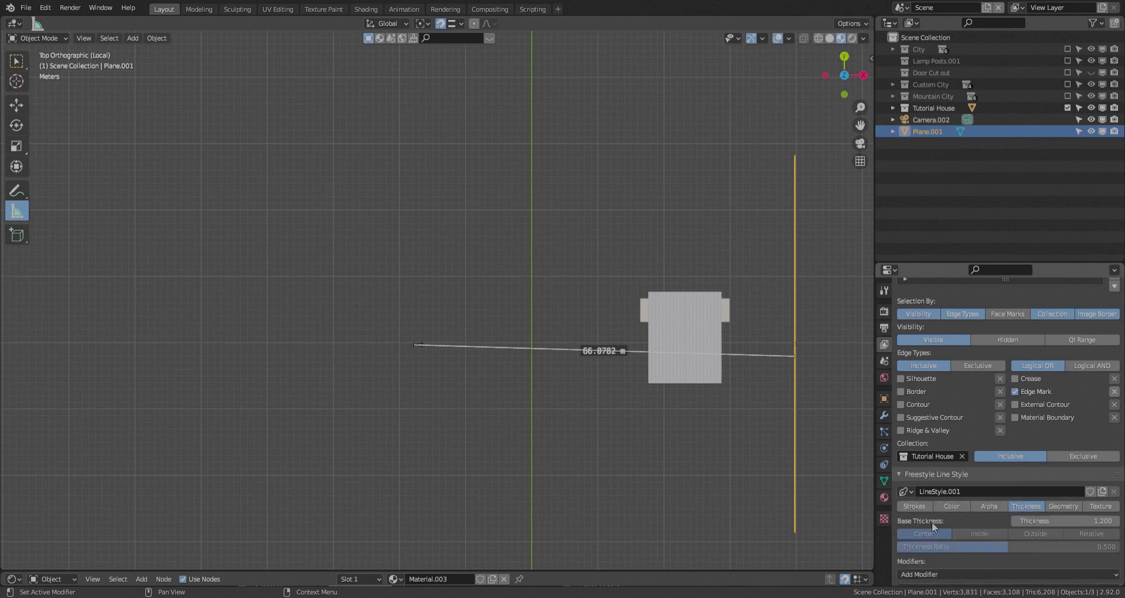
{"action": "scroll", "coordinate": [923, 521], "scroll_direction": "down", "scroll_amount": 4}
{"action": "left_click", "coordinate": [908, 516]}
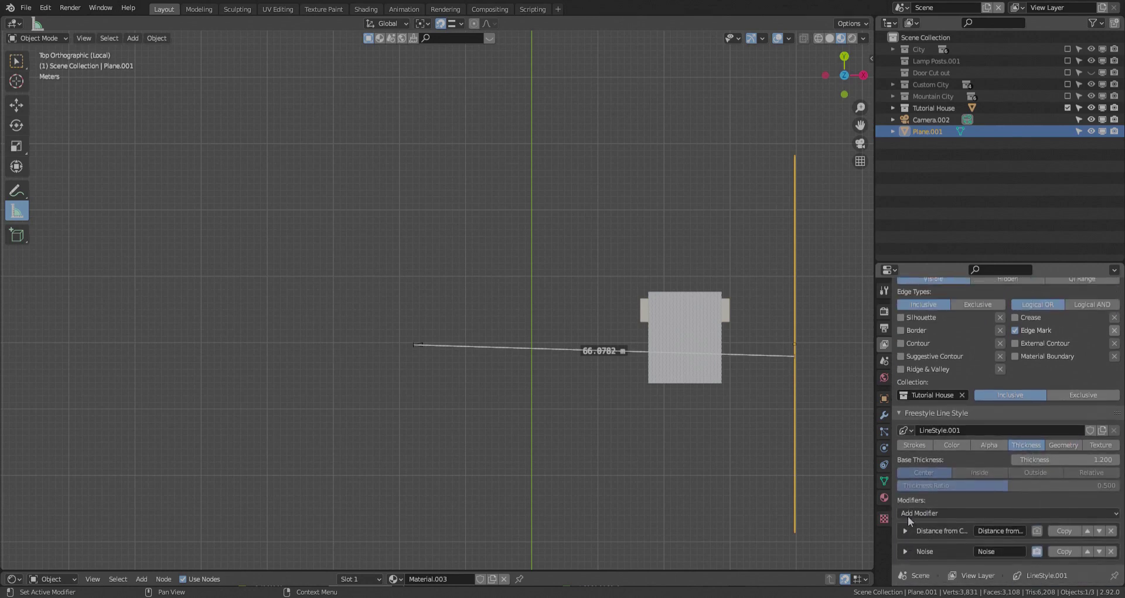
{"action": "left_click", "coordinate": [902, 531]}
{"action": "scroll", "coordinate": [920, 435], "scroll_direction": "down", "scroll_amount": 3}
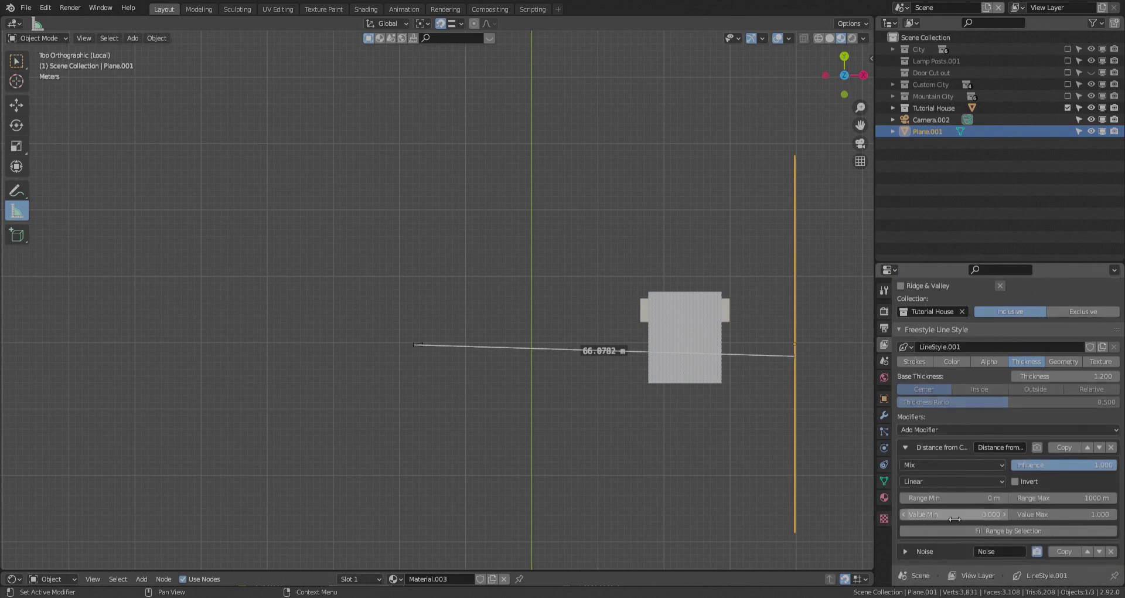
- Set Range Max to 66 m, Value Max to 1.2 and Value Min to 0.4
{"action": "double_click", "coordinate": [1079, 498]}
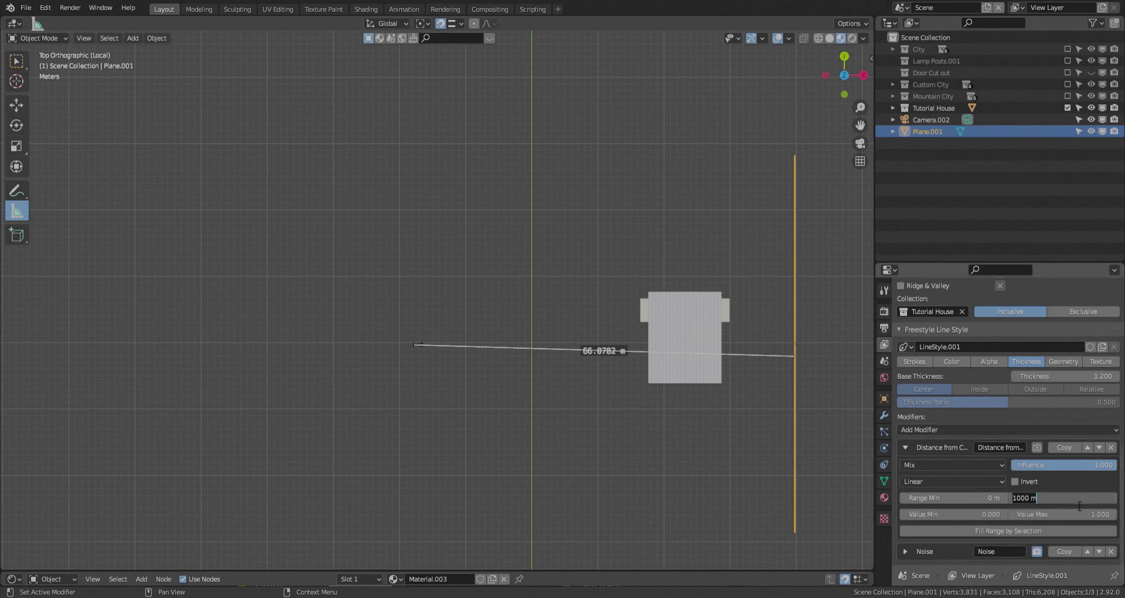
{"action": "type", "text": "66"}
{"action": "key", "text": "Return"}
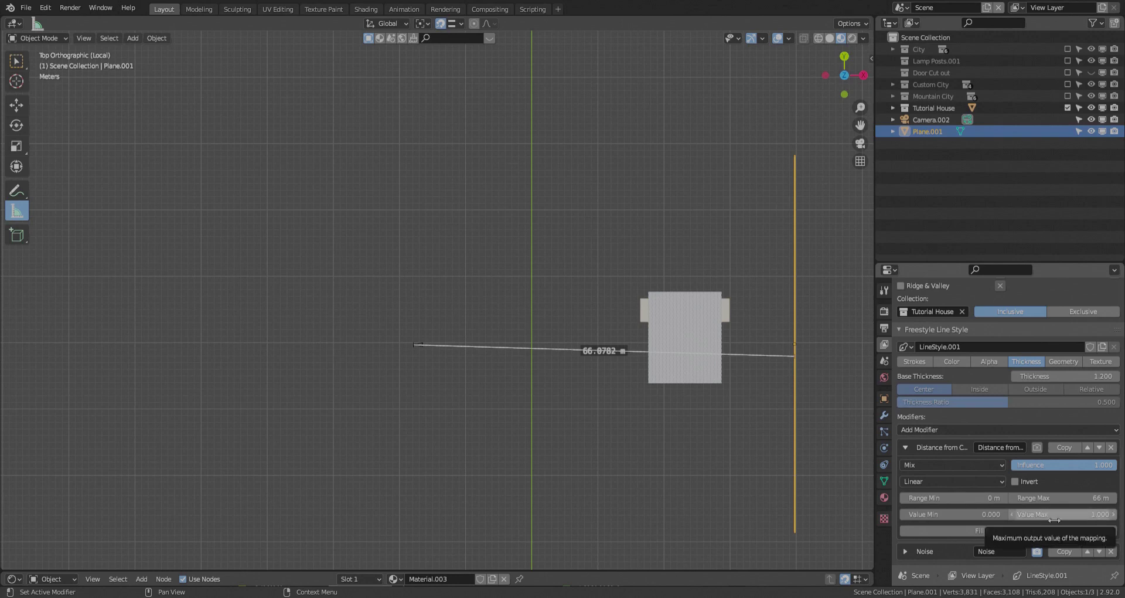
{"action": "double_click", "coordinate": [1054, 514]}
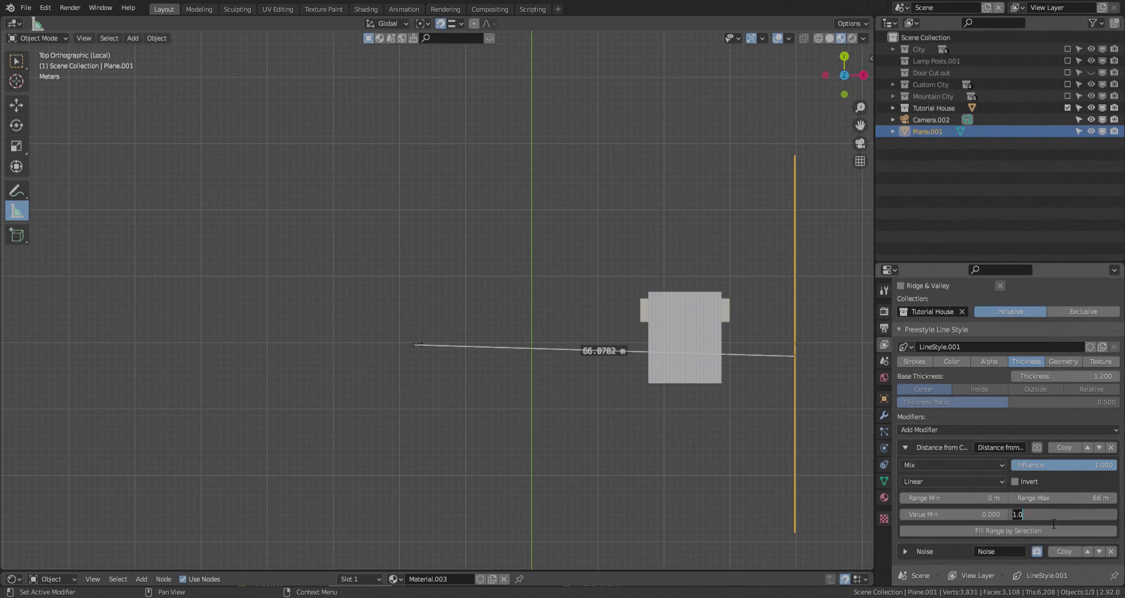
{"action": "key", "text": "Return"}
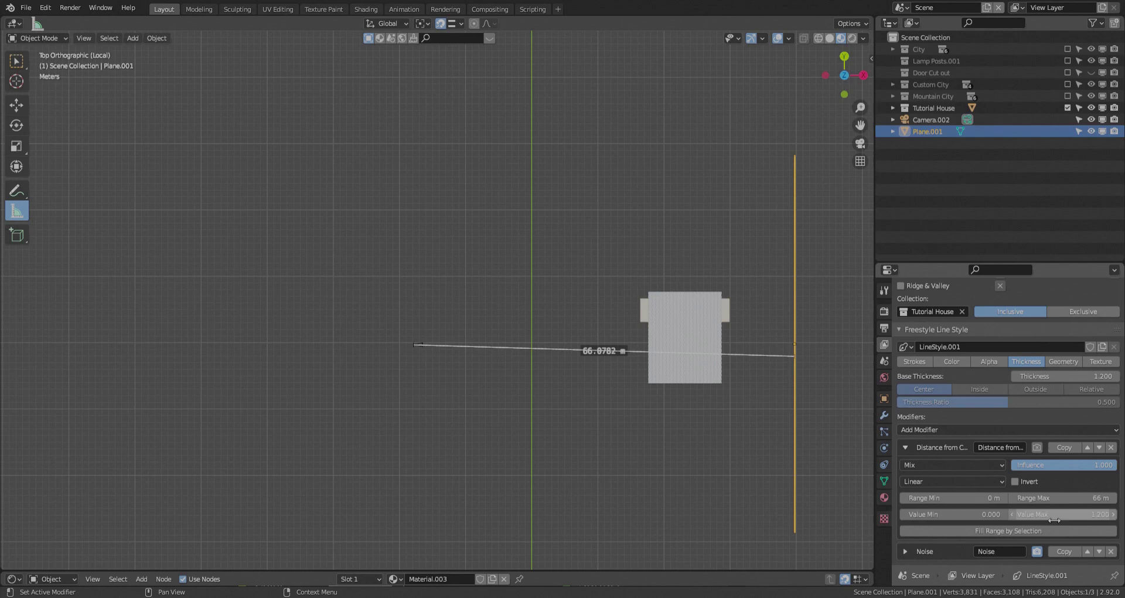
{"action": "double_click", "coordinate": [967, 515]}
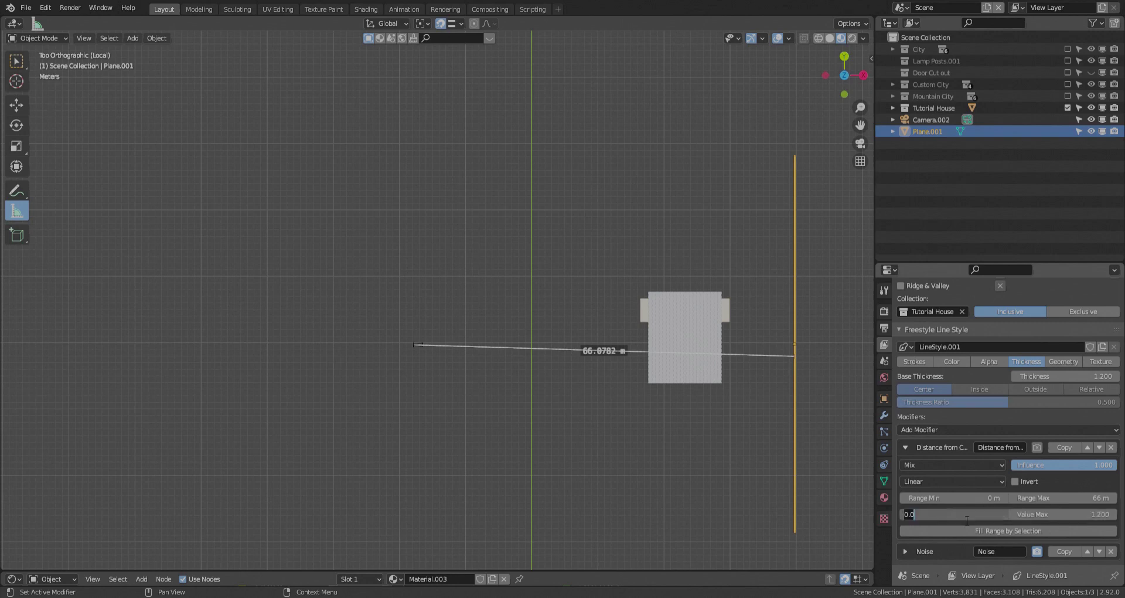
{"action": "type", "text": "0.5"}
{"action": "key", "text": "Return"}
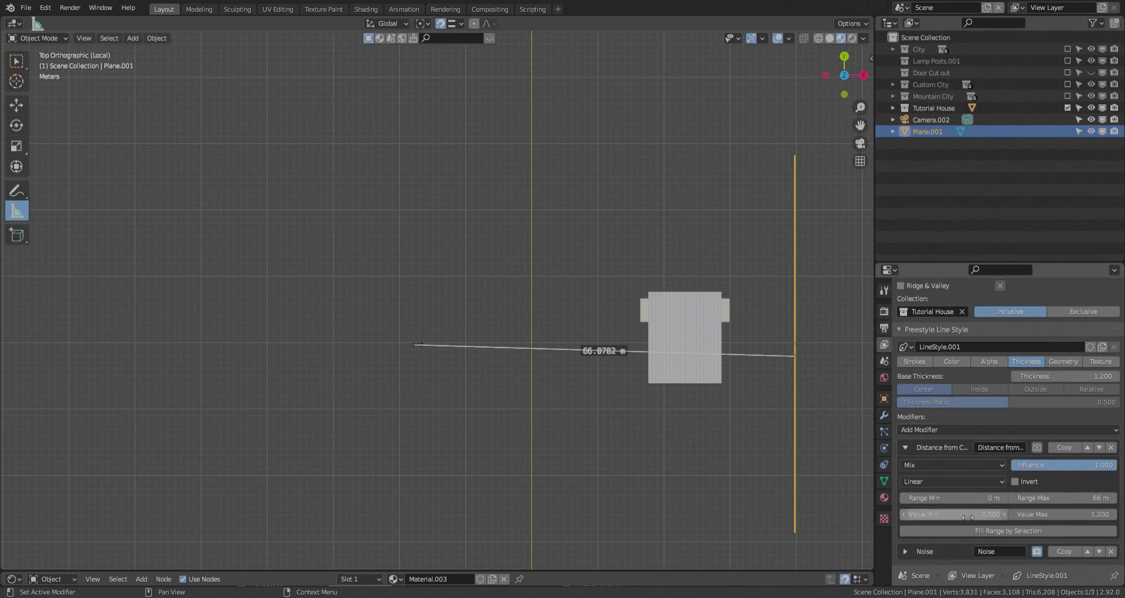
{"action": "double_click", "coordinate": [967, 516]}
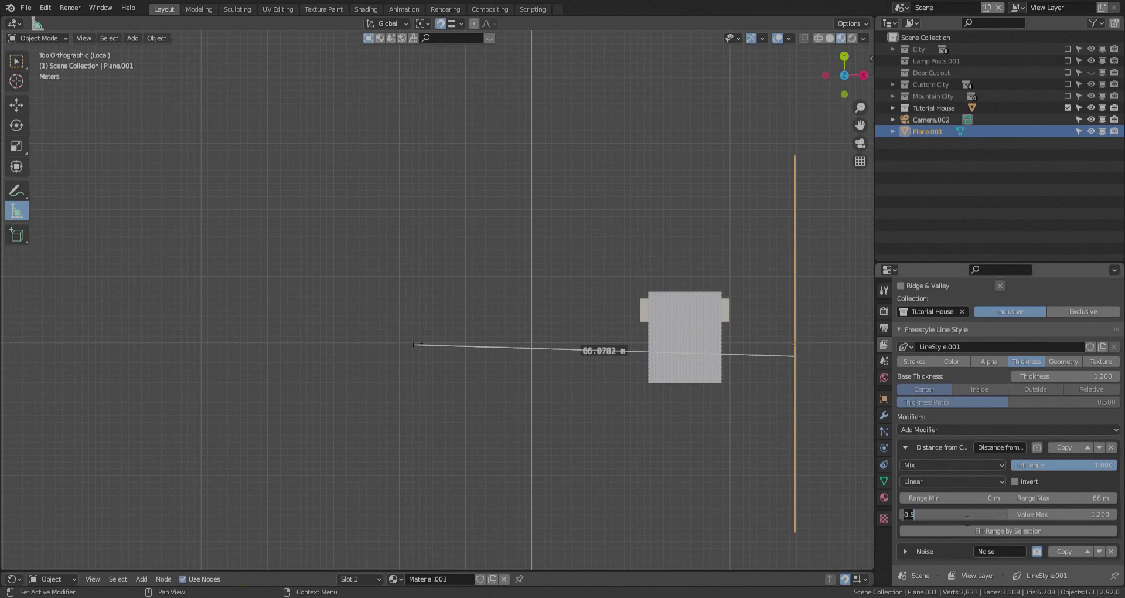
{"action": "type", "text": ".4"}
{"action": "key", "text": "Return"}
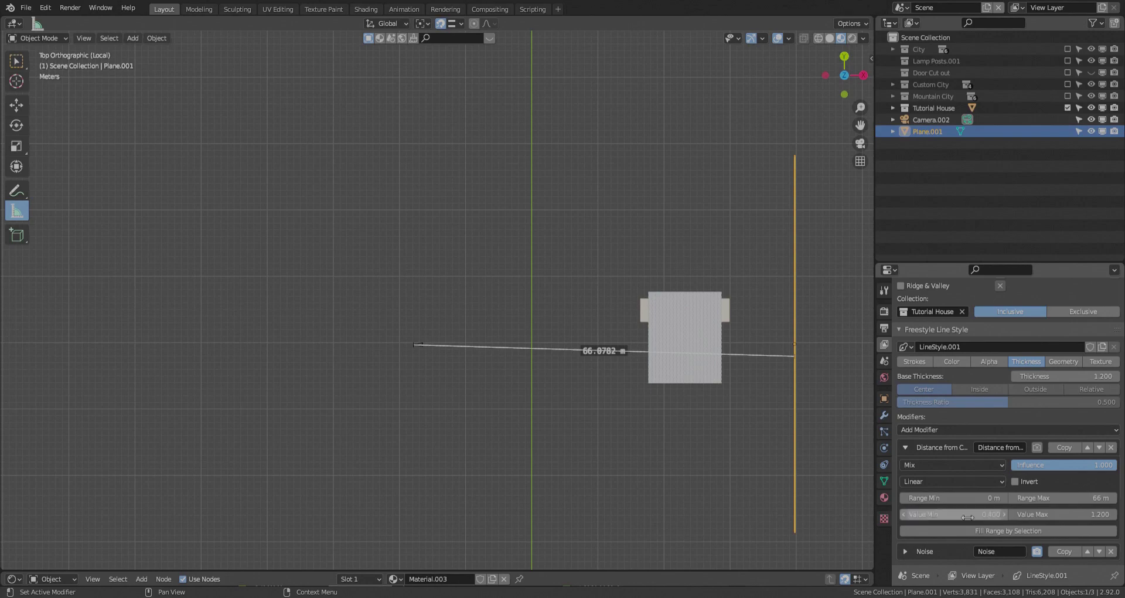
{"action": "middle_click_drag", "start_coordinate": [556, 359], "coordinate": [591, 392]}
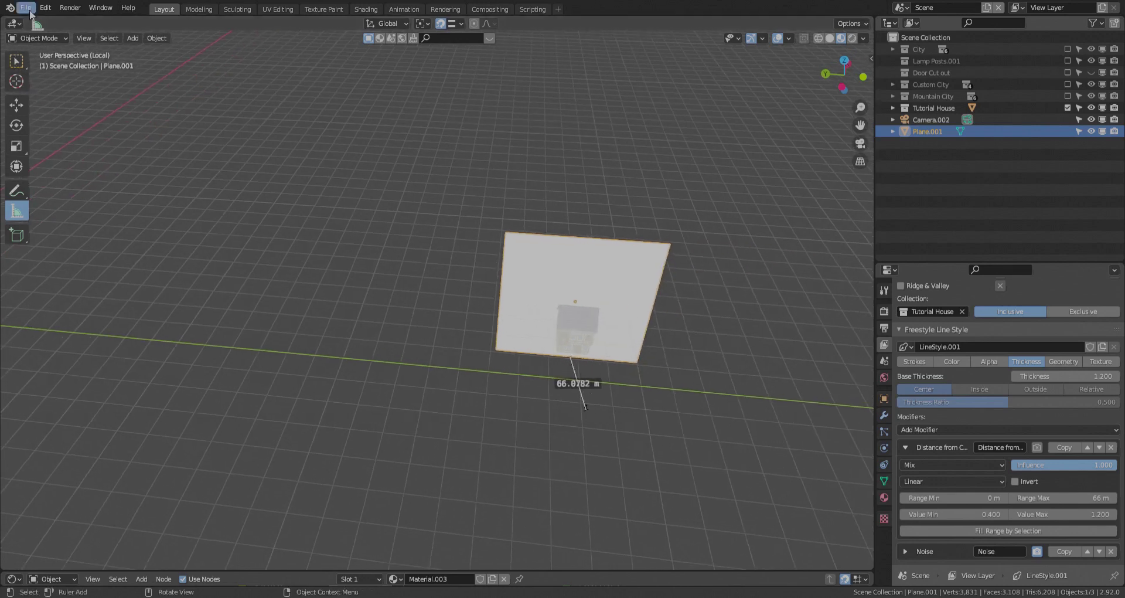
- Select the camera and view the scene through it
{"action": "left_click", "coordinate": [16, 63]}
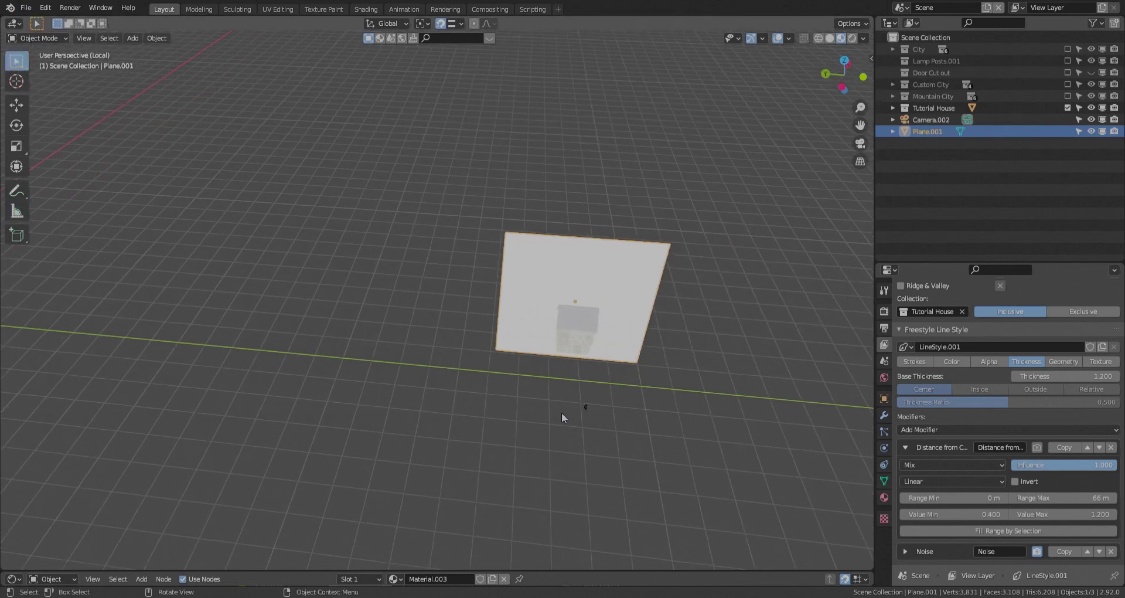
{"action": "left_click", "coordinate": [584, 406]}
{"action": "key", "text": "KP_0"}
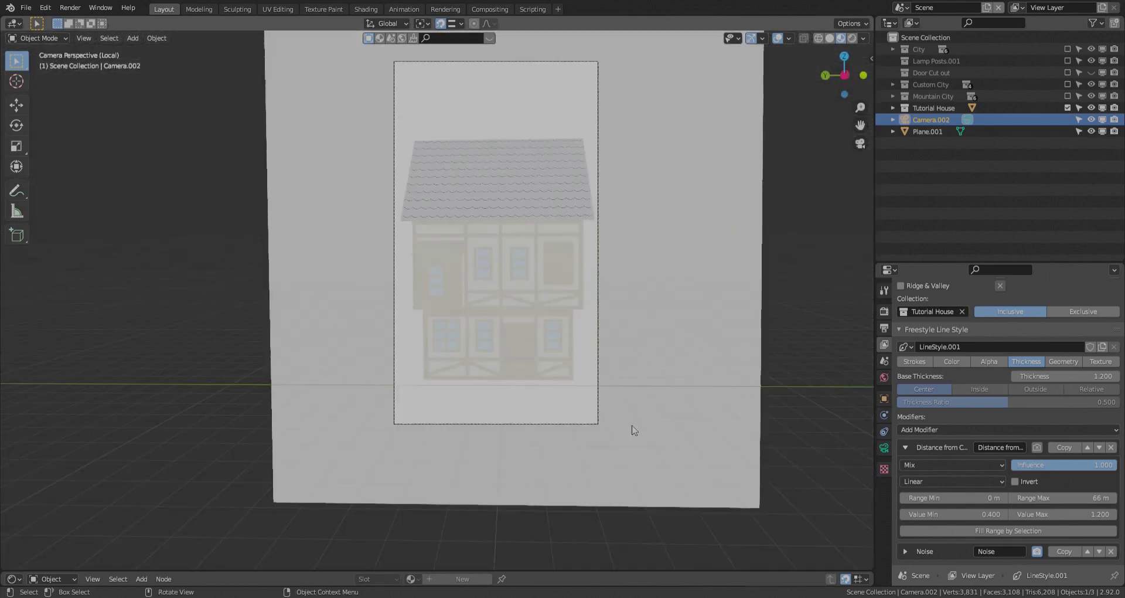
{"action": "scroll", "coordinate": [578, 296], "scroll_direction": "down", "scroll_amount": 2}
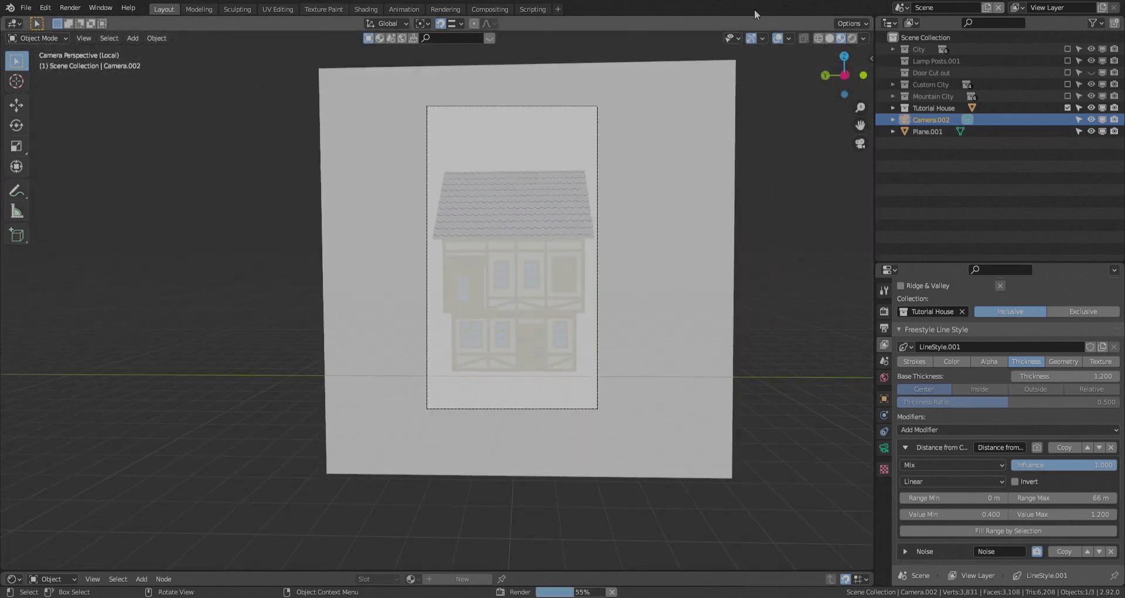
- Inspect the distance-scaled outline render, then back in Layout select Plane.001
{"action": "left_click", "coordinate": [445, 9]}
{"action": "scroll", "coordinate": [516, 208], "scroll_direction": "down", "scroll_amount": 4}
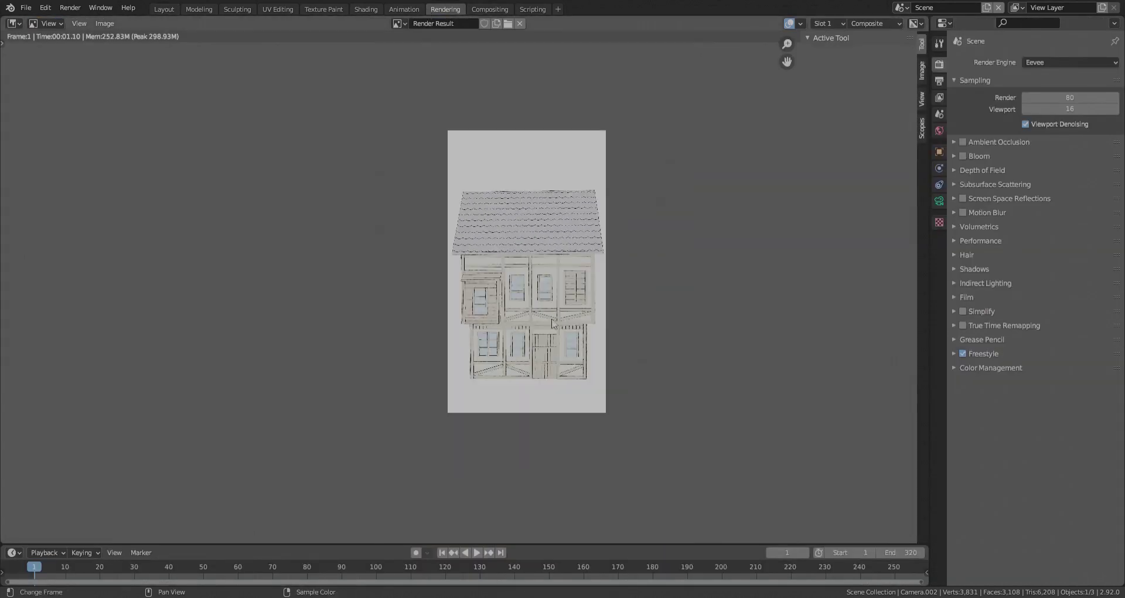
{"action": "scroll", "coordinate": [540, 338], "scroll_direction": "up", "scroll_amount": 3}
{"action": "middle_click_drag", "start_coordinate": [540, 339], "coordinate": [542, 436], "text": "ctrl"}
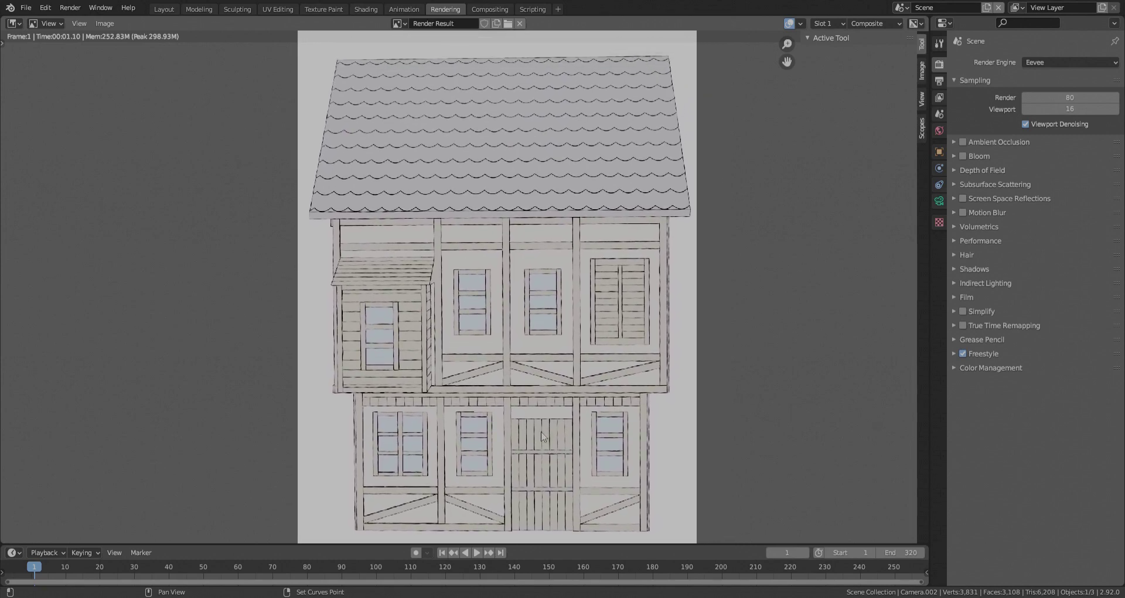
{"action": "left_click", "coordinate": [164, 9]}
{"action": "left_click", "coordinate": [597, 413]}
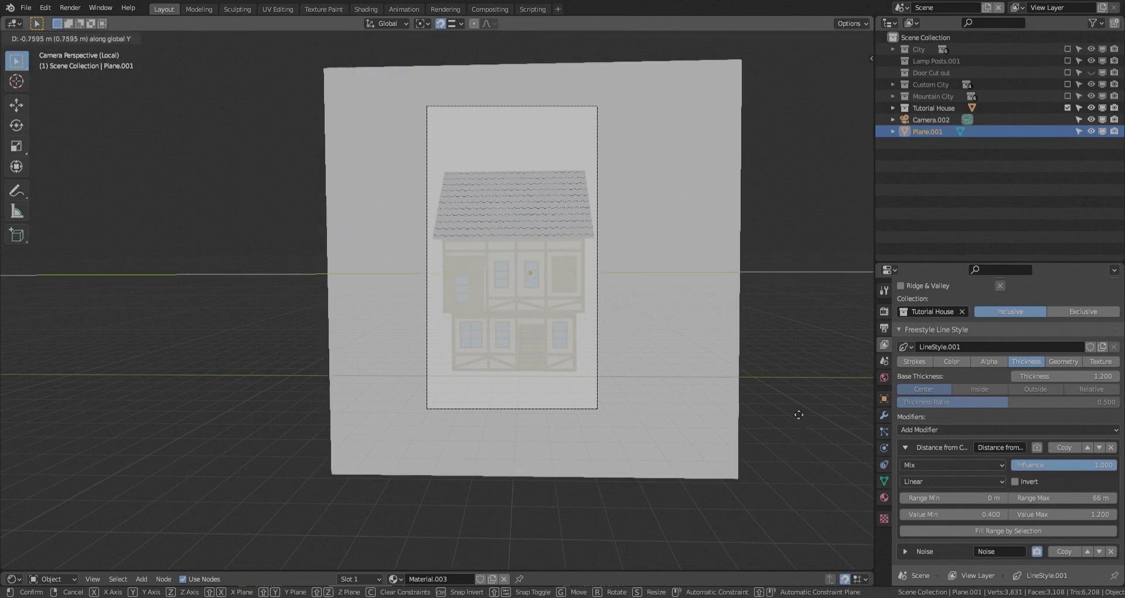
- Move Camera.002 −35 m along X and render from the new position
{"action": "left_click", "coordinate": [597, 411]}
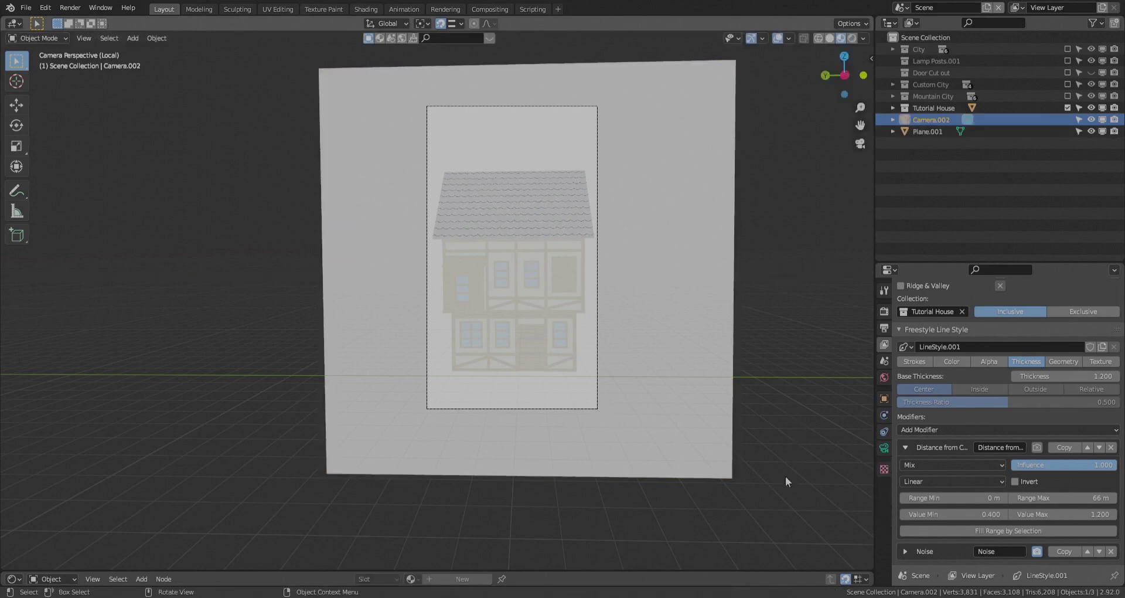
{"action": "key", "text": "g"}
{"action": "key", "text": "x"}
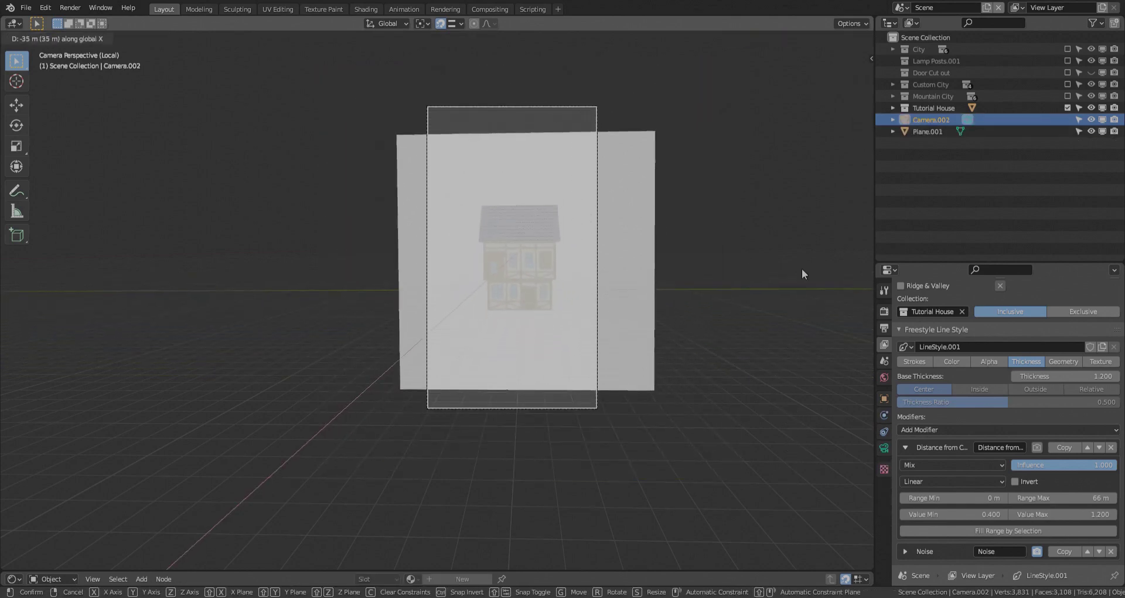
{"action": "left_click", "coordinate": [802, 270]}
{"action": "key", "text": "ctrl+s"}
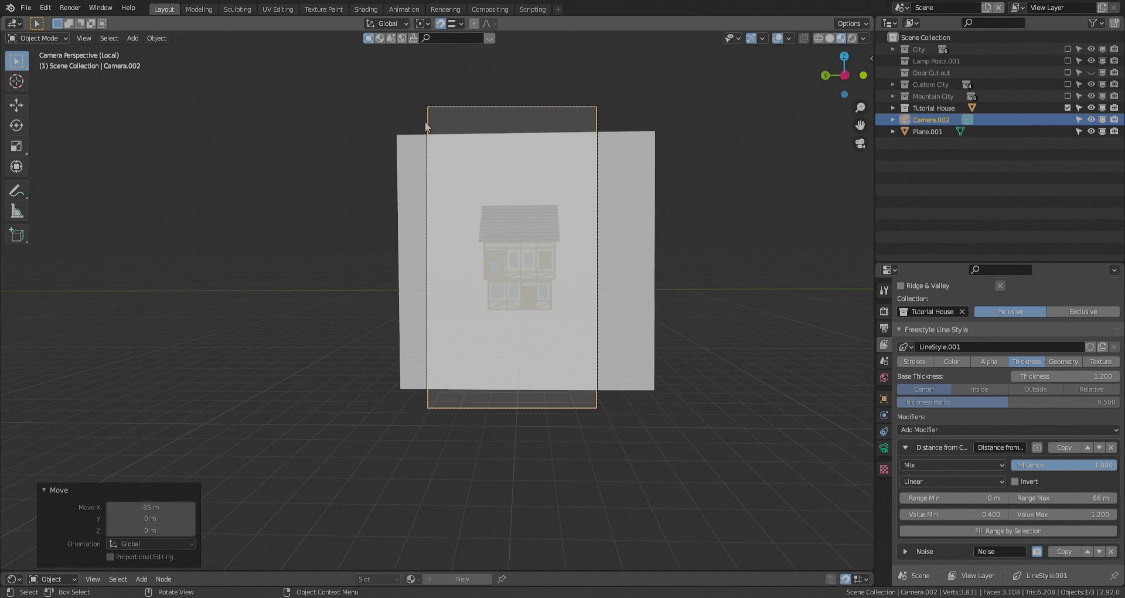
- Zoom in on the new house render in the Rendering workspace
{"action": "left_click", "coordinate": [445, 9]}
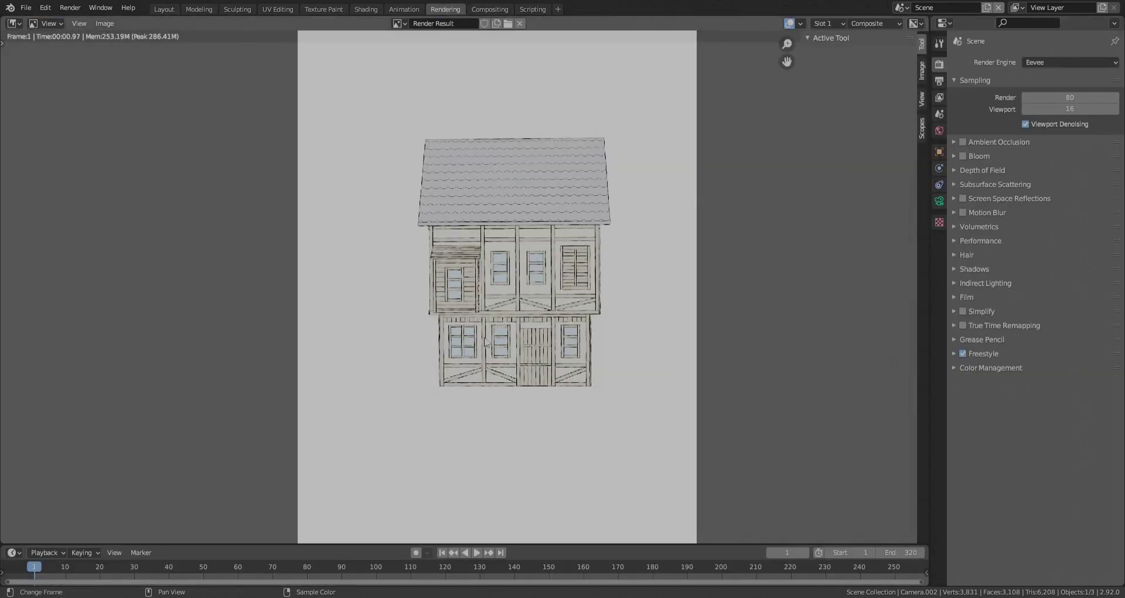
{"action": "middle_click_drag", "start_coordinate": [485, 342], "coordinate": [528, 389], "text": "ctrl"}
{"action": "scroll", "coordinate": [516, 359], "scroll_direction": "down", "scroll_amount": 2}
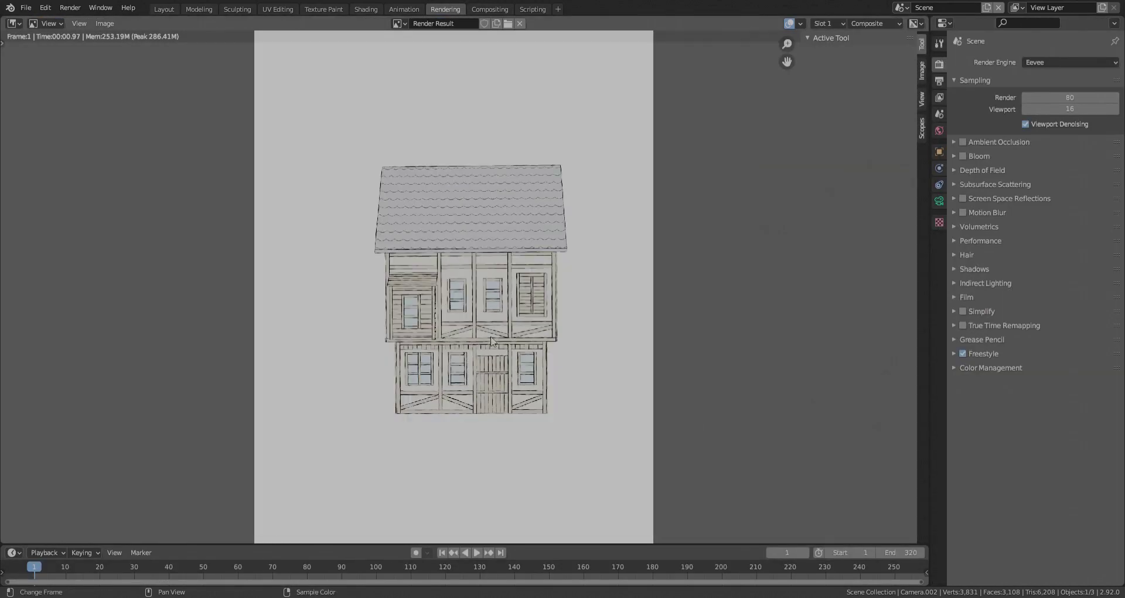
{"action": "scroll", "coordinate": [505, 305], "scroll_direction": "down", "scroll_amount": 1}
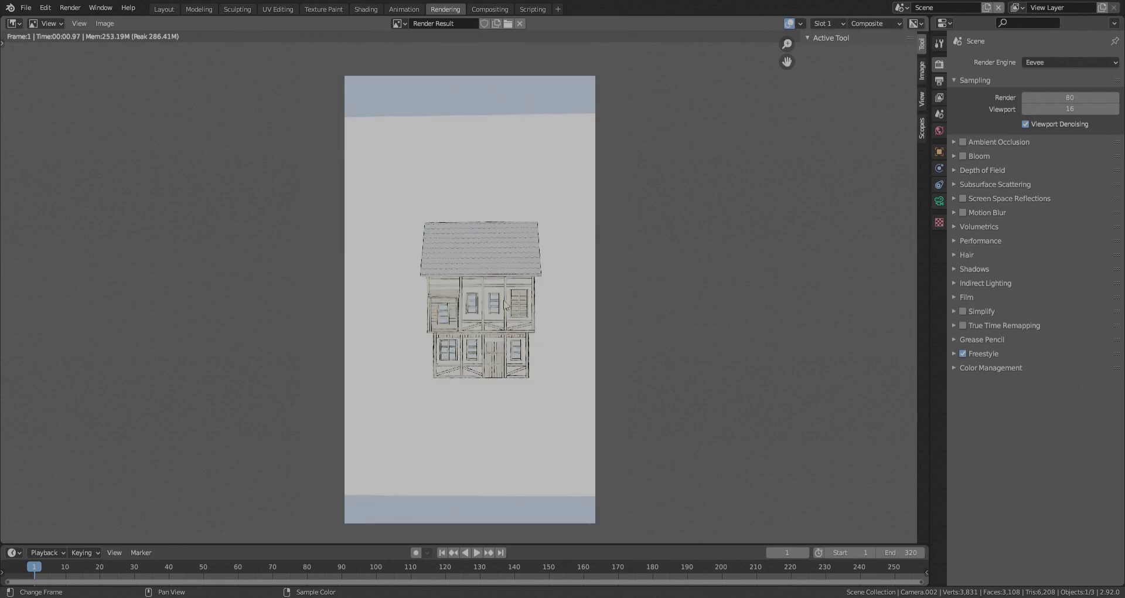
{"action": "scroll", "coordinate": [505, 304], "scroll_direction": "up", "scroll_amount": 1}
- In Layout, change the Distance from Camera Value Min from 0.4 to 0.3
{"action": "left_click", "coordinate": [163, 8]}
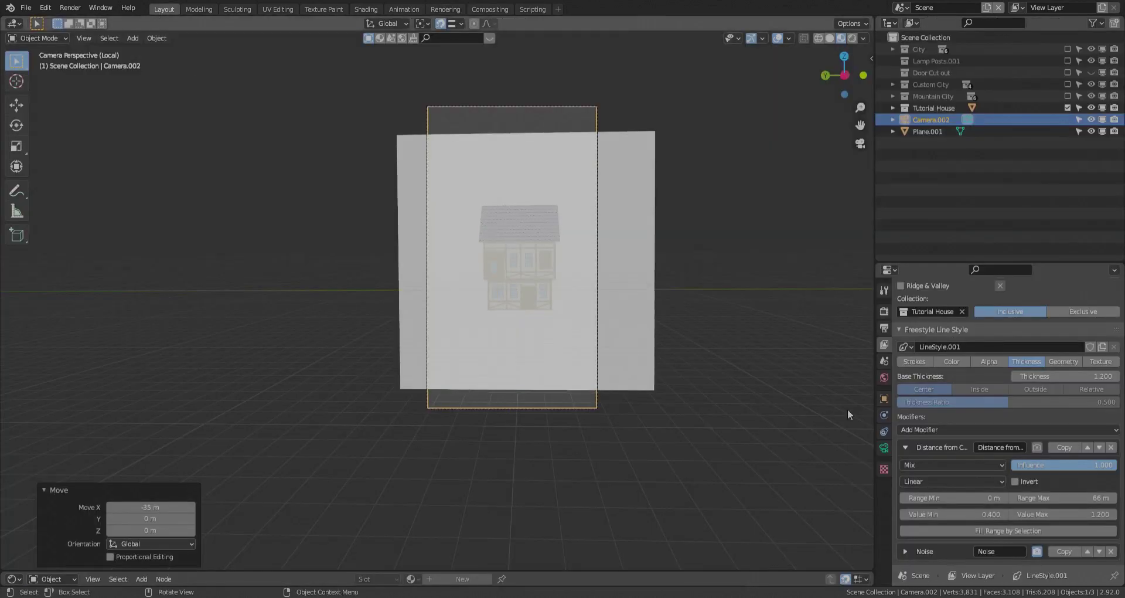
{"action": "left_click", "coordinate": [978, 515]}
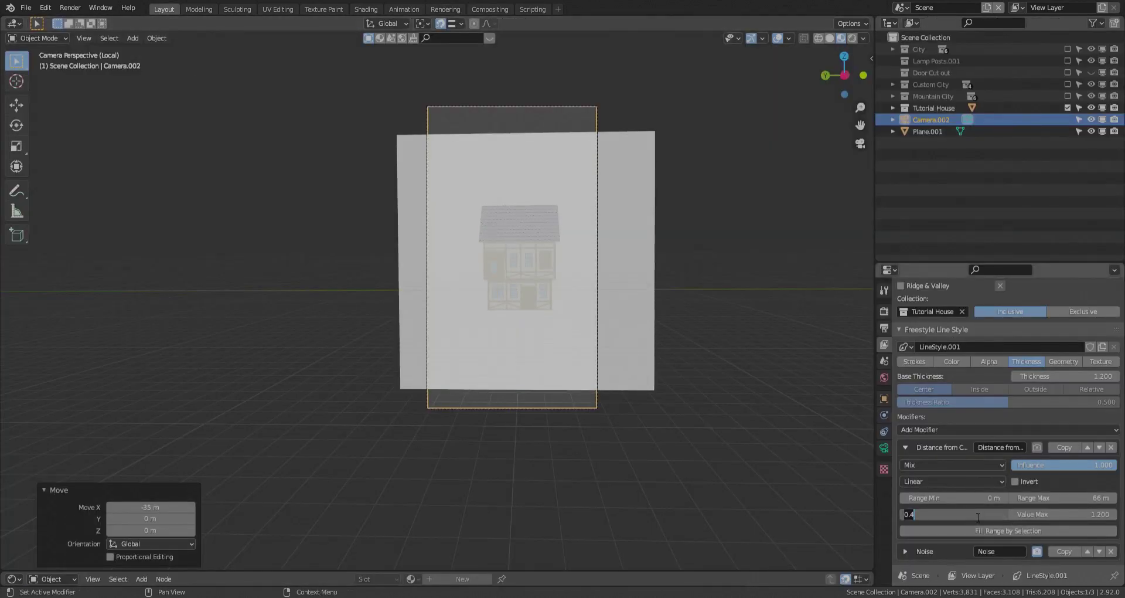
{"action": "key", "text": "BackSpace"}
{"action": "type", "text": ".3"}
{"action": "key", "text": "Return"}
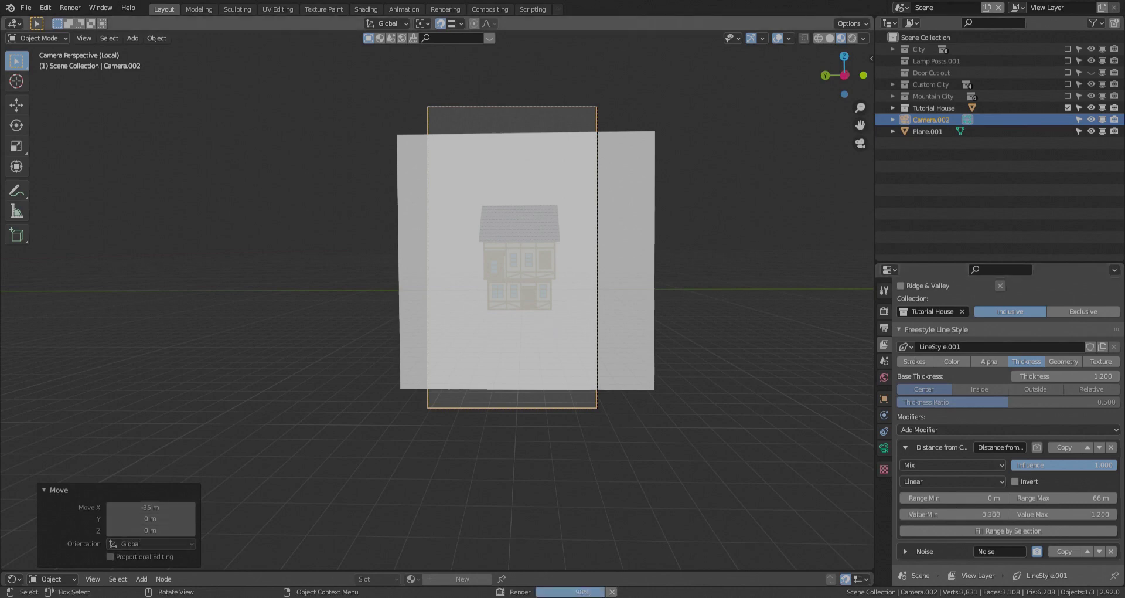
- Pan around the re-rendered house in the Rendering workspace, then return to Layout
{"action": "left_click", "coordinate": [462, 10]}
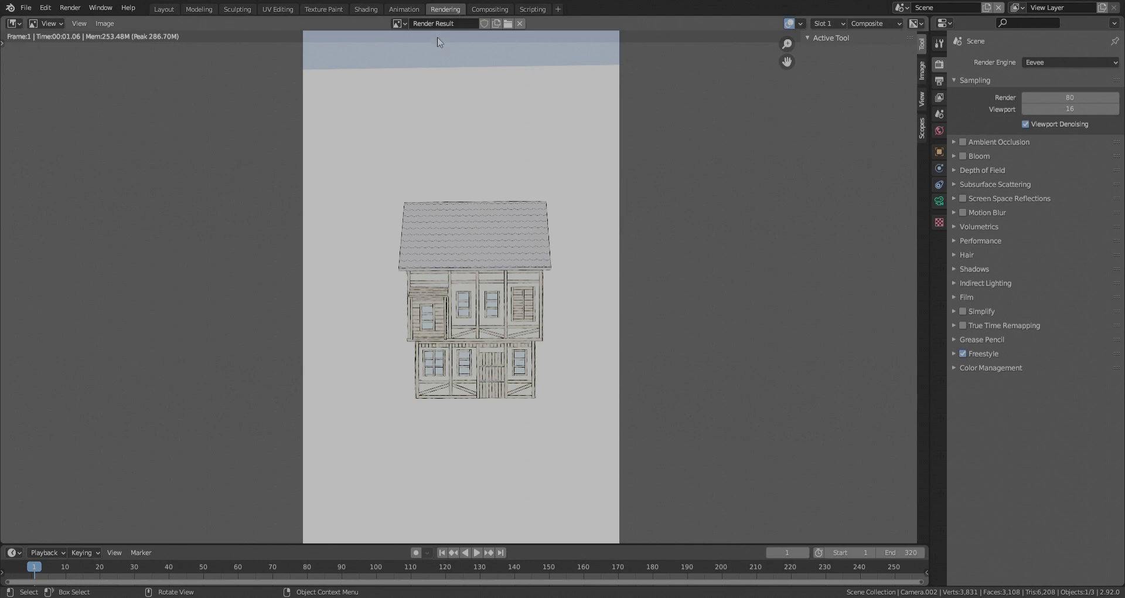
{"action": "middle_click_drag", "start_coordinate": [458, 377], "coordinate": [416, 440]}
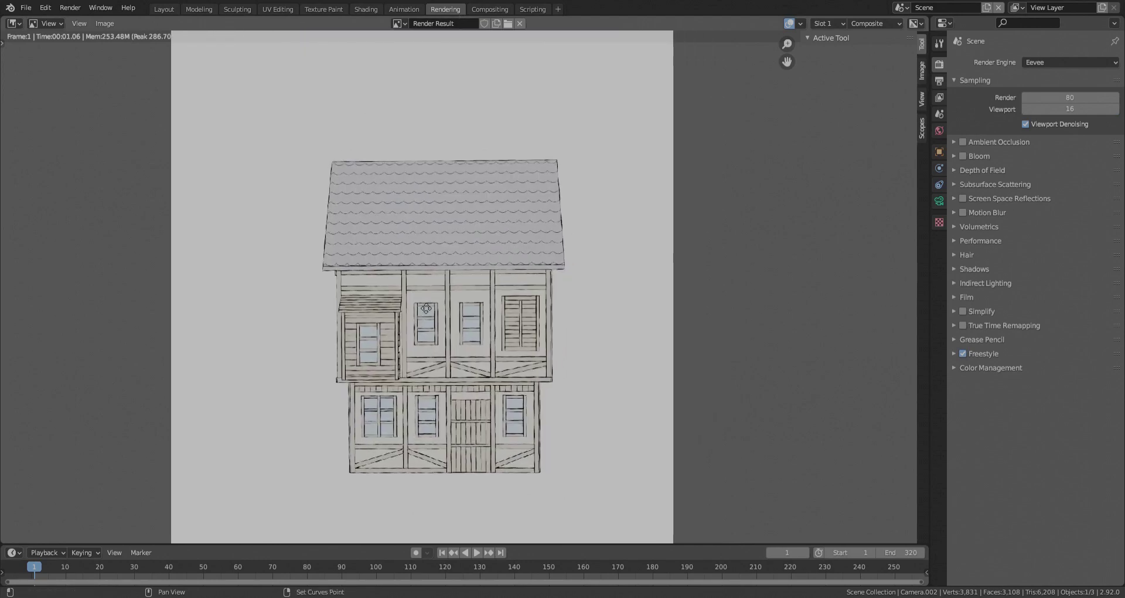
{"action": "scroll", "coordinate": [421, 309], "scroll_direction": "down", "scroll_amount": 1}
{"action": "middle_click_drag", "start_coordinate": [422, 316], "coordinate": [508, 316]}
{"action": "left_click", "coordinate": [163, 9]}
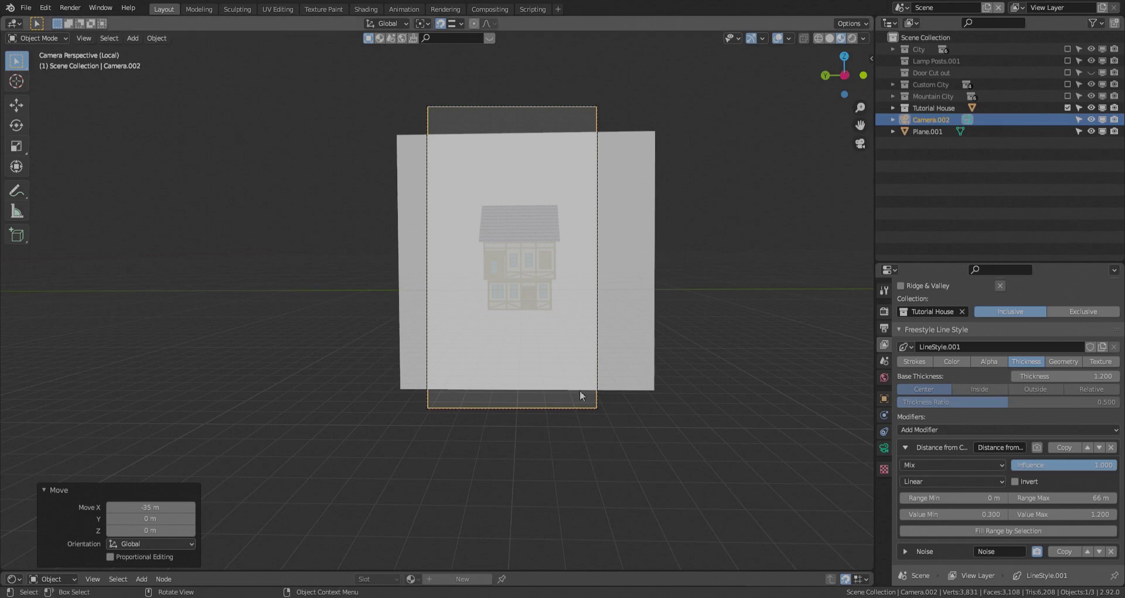
- Move the camera along X to 41 m
{"action": "key", "text": "g"}
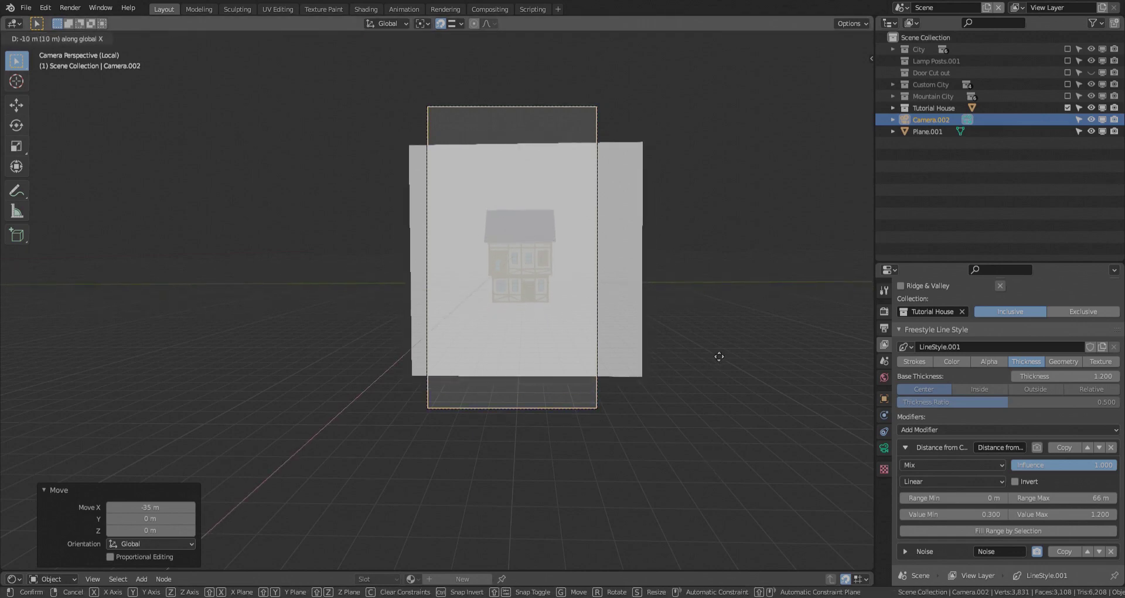
{"action": "key", "text": "x"}
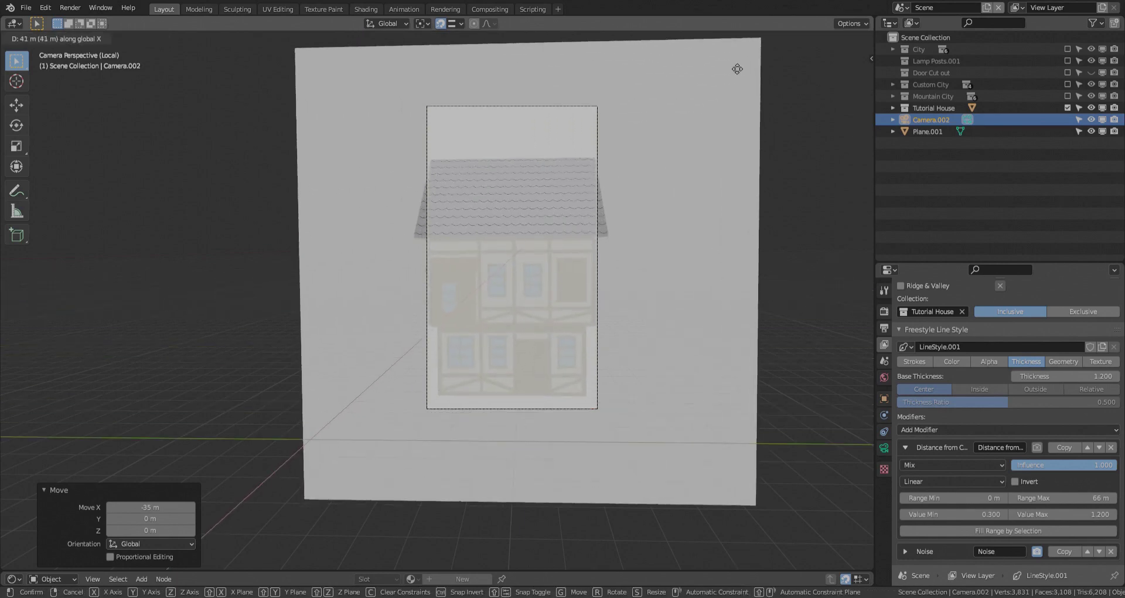
{"action": "left_click", "coordinate": [737, 69]}
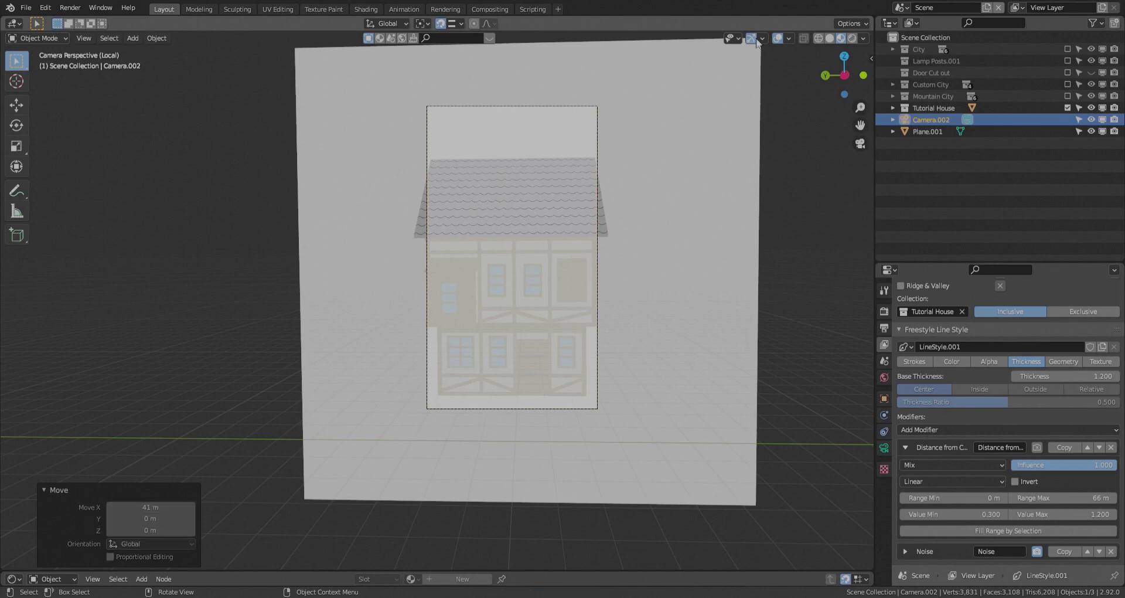
- Zoom and pan the fresh house render up close, then bring up the Compositing workspace
{"action": "left_click", "coordinate": [445, 9]}
{"action": "scroll", "coordinate": [498, 252], "scroll_direction": "down", "scroll_amount": 2}
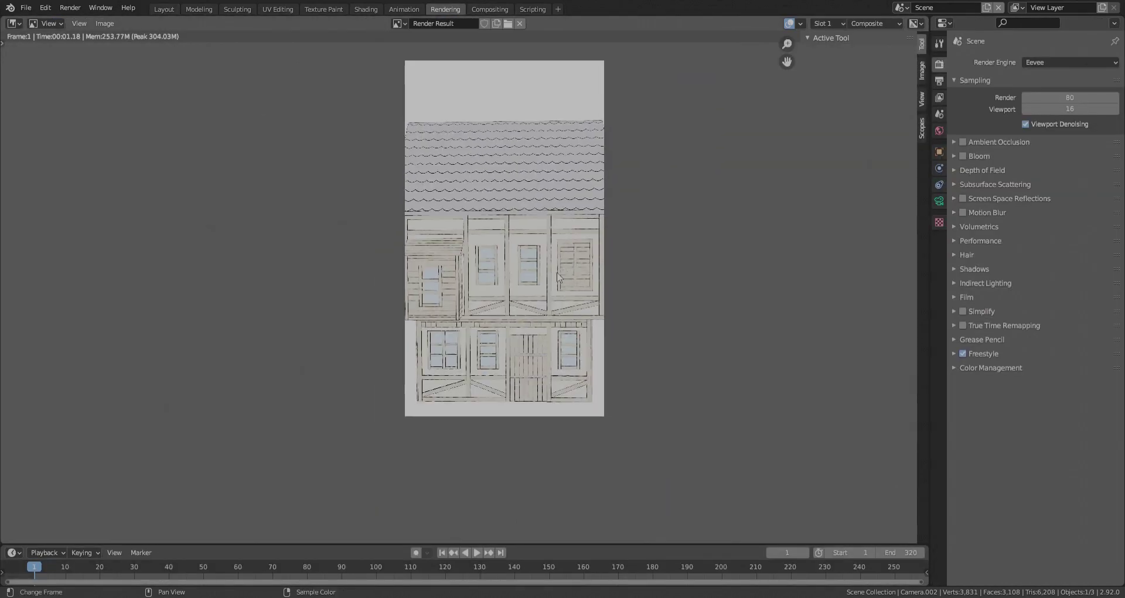
{"action": "scroll", "coordinate": [494, 372], "scroll_direction": "up", "scroll_amount": 8}
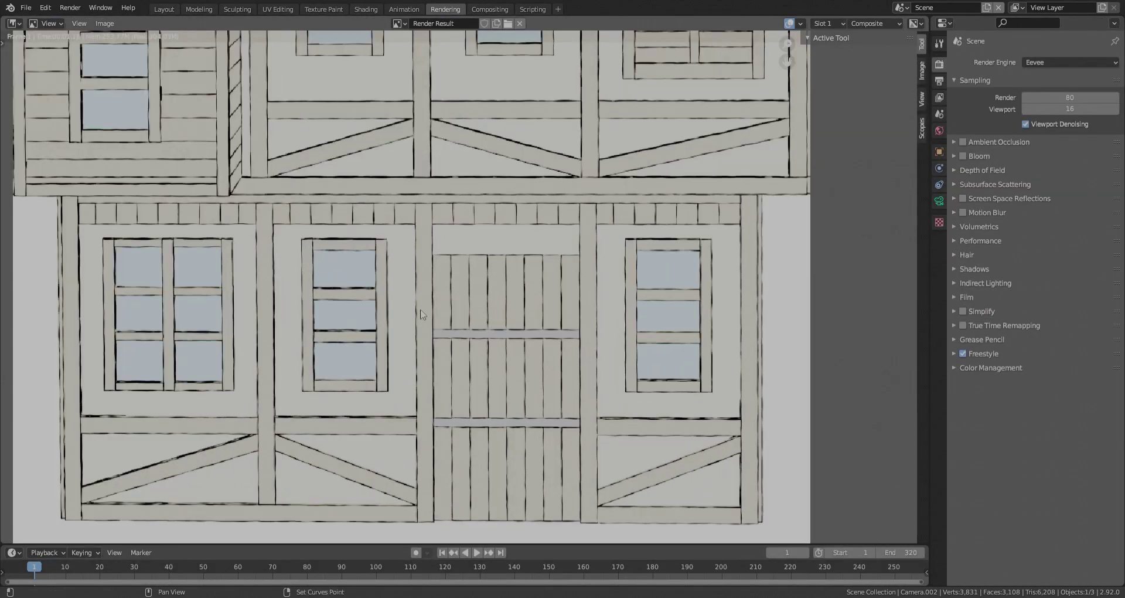
{"action": "middle_click_drag", "start_coordinate": [423, 317], "coordinate": [609, 435]}
{"action": "scroll", "coordinate": [609, 435], "scroll_direction": "down", "scroll_amount": 3}
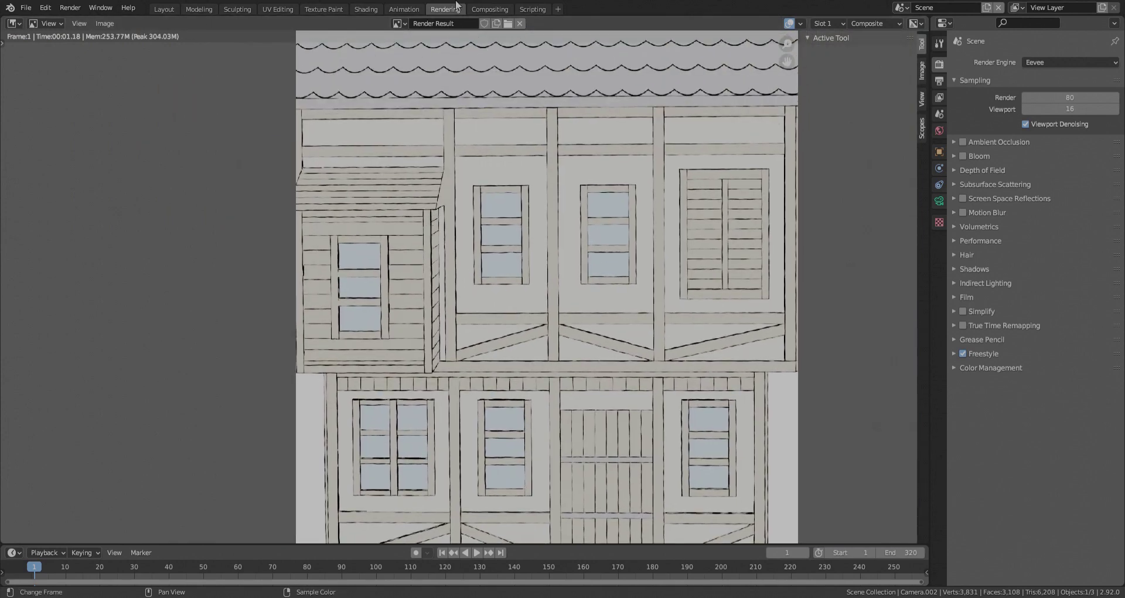
{"action": "left_click", "coordinate": [490, 9]}
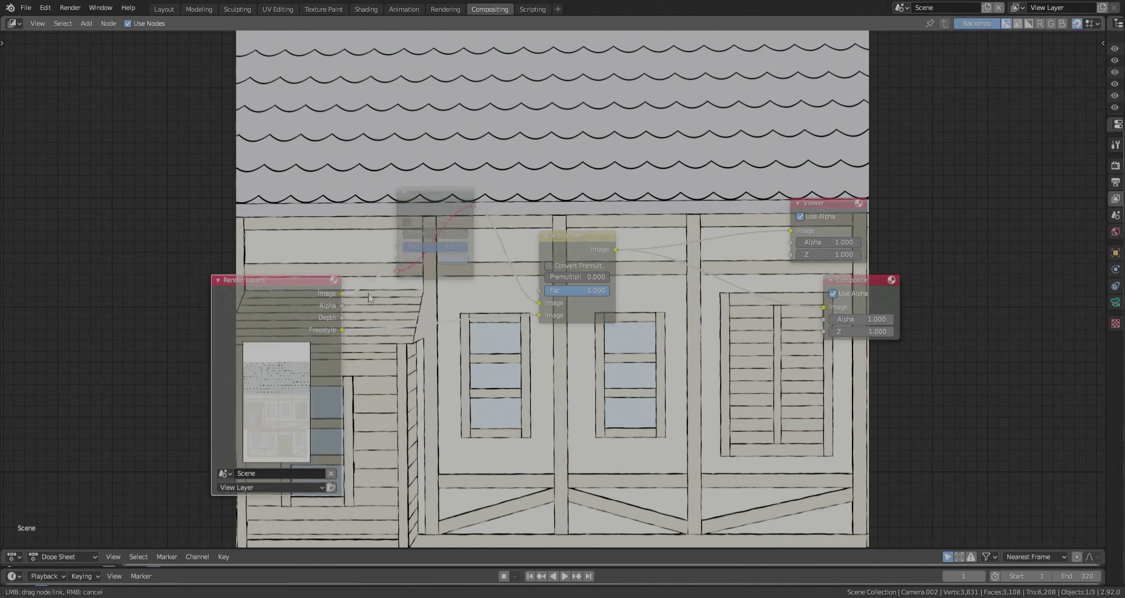
- Move Alpha Over up-left, Viewer up-right and Composite left, then return to Layout
{"action": "left_click_drag", "start_coordinate": [443, 214], "coordinate": [336, 133]}
{"action": "scroll", "coordinate": [387, 293], "scroll_direction": "down", "scroll_amount": 3}
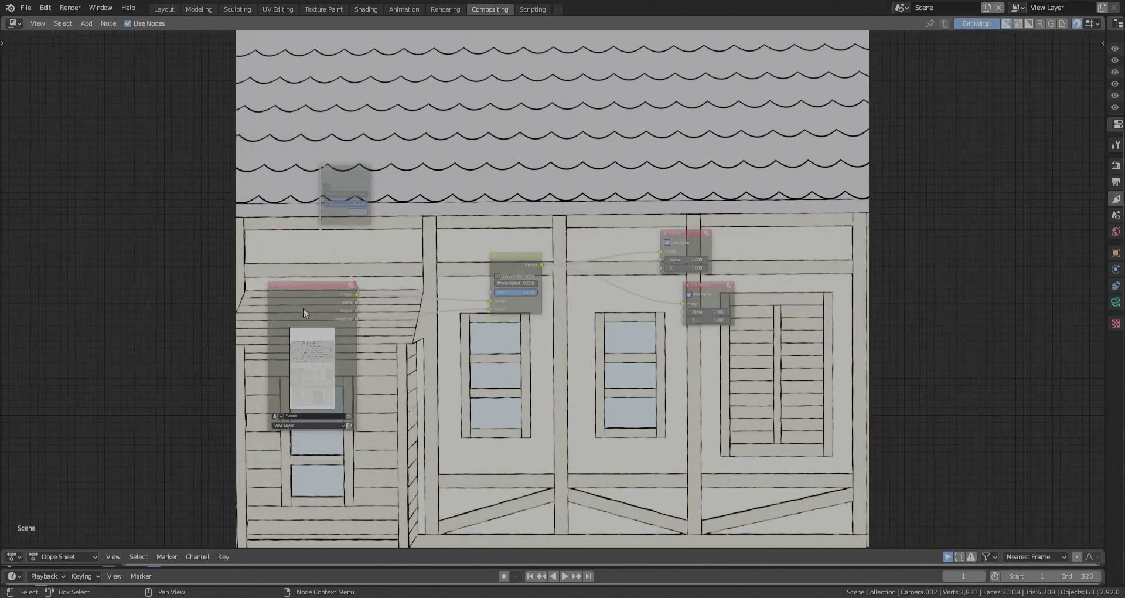
{"action": "scroll", "coordinate": [303, 308], "scroll_direction": "up", "scroll_amount": 1}
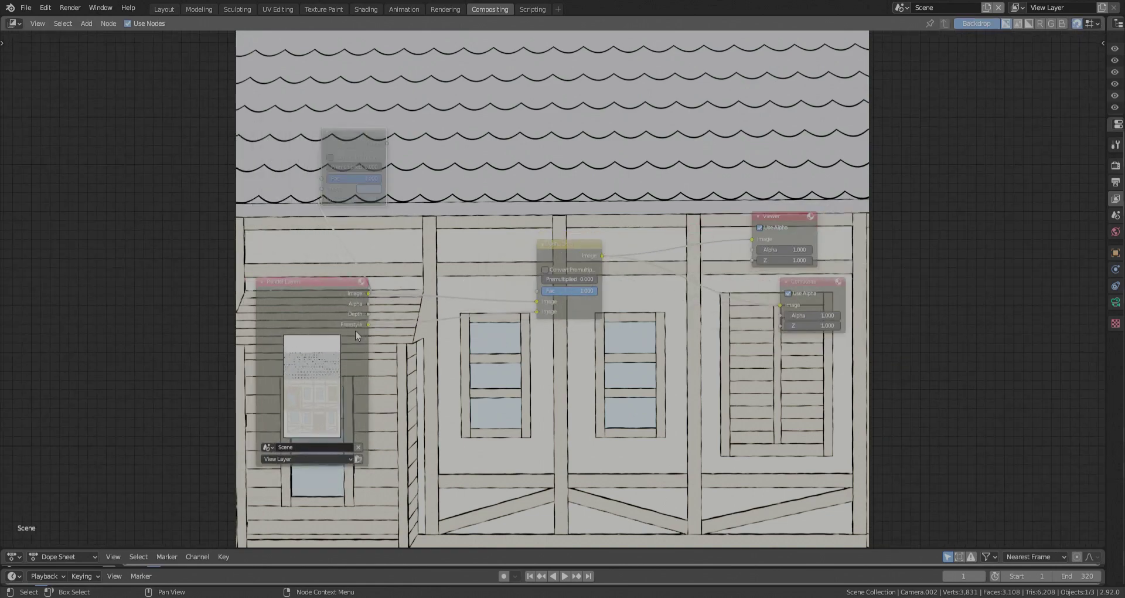
{"action": "key", "text": "g"}
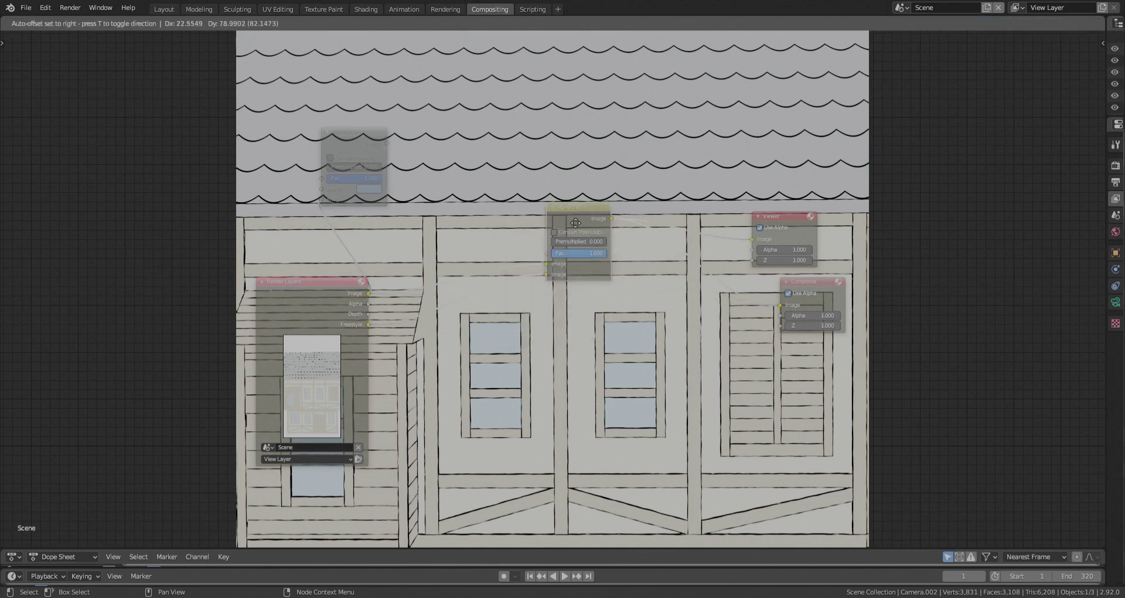
{"action": "left_click", "coordinate": [517, 280]}
{"action": "left_click_drag", "start_coordinate": [780, 216], "coordinate": [790, 198]}
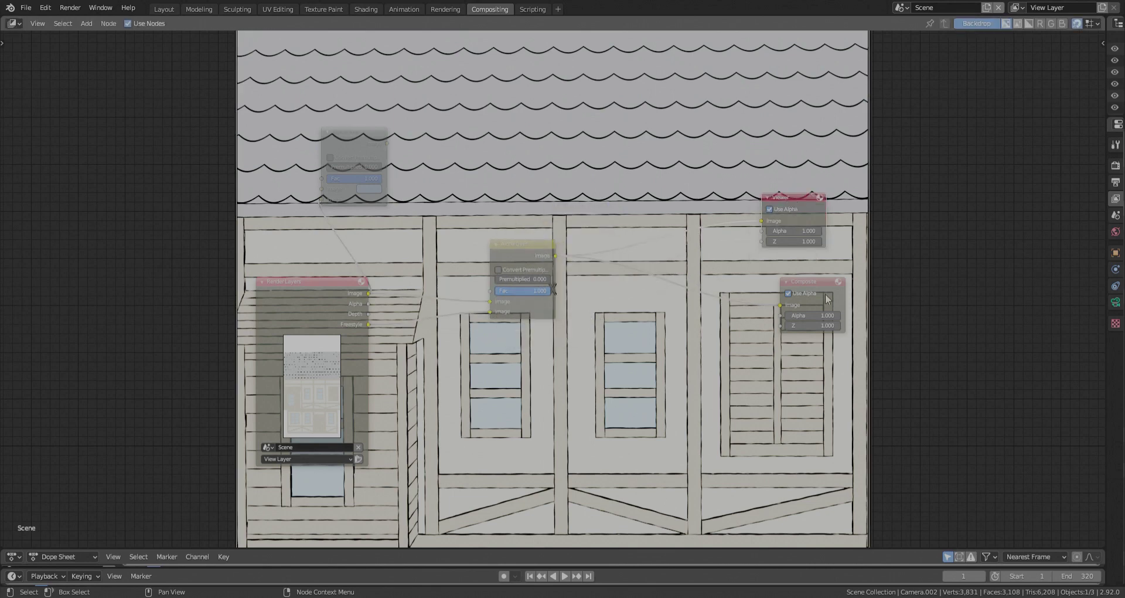
{"action": "left_click_drag", "start_coordinate": [818, 287], "coordinate": [790, 289]}
{"action": "scroll", "coordinate": [380, 327], "scroll_direction": "down", "scroll_amount": 1}
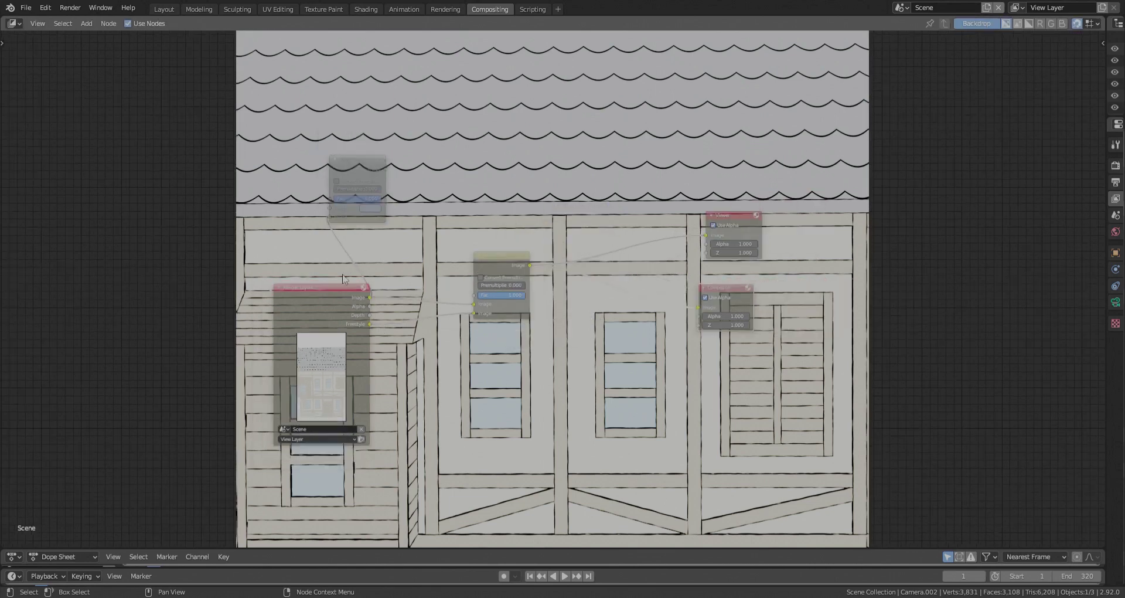
{"action": "left_click", "coordinate": [161, 10]}
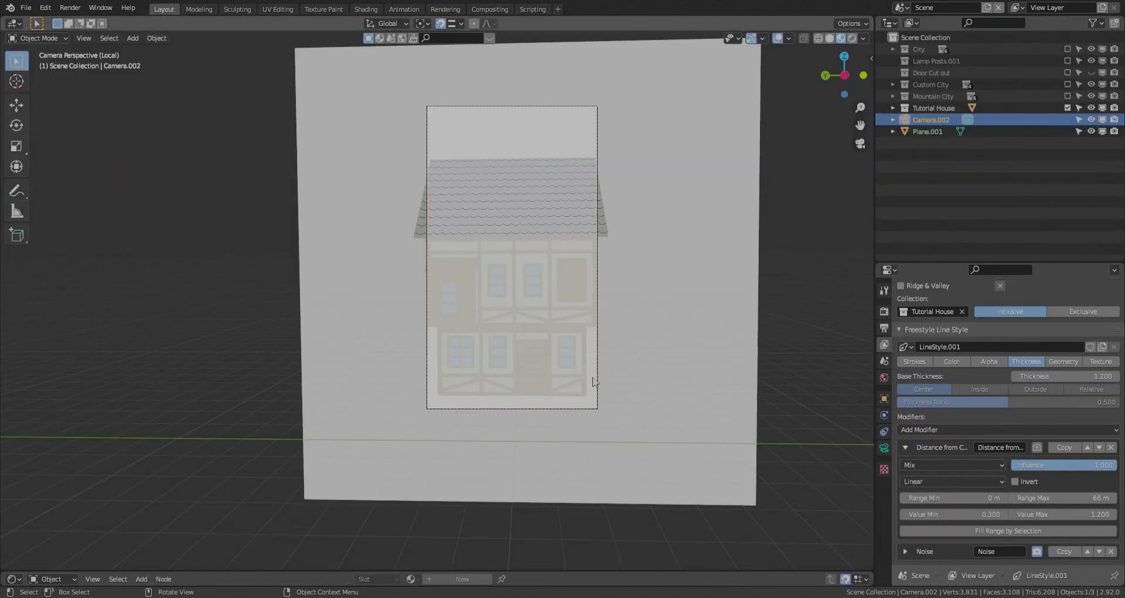
- Move the camera to −8 m on X and deselect it
{"action": "middle_click_drag", "start_coordinate": [534, 331], "coordinate": [498, 326], "text": "shift"}
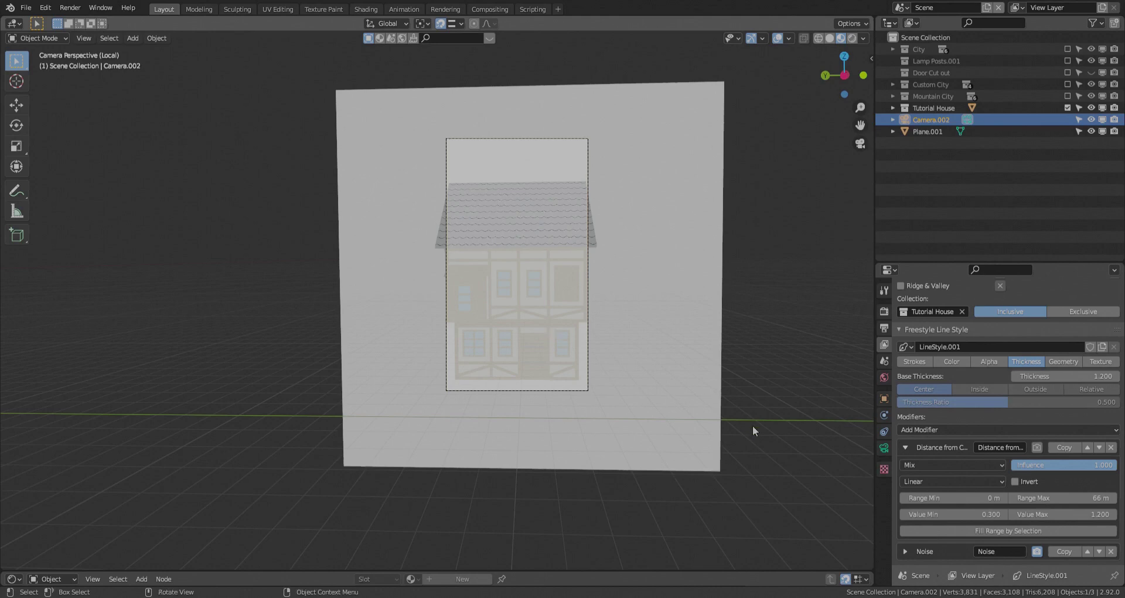
{"action": "key", "text": "g"}
{"action": "key", "text": "y"}
{"action": "key", "text": "x"}
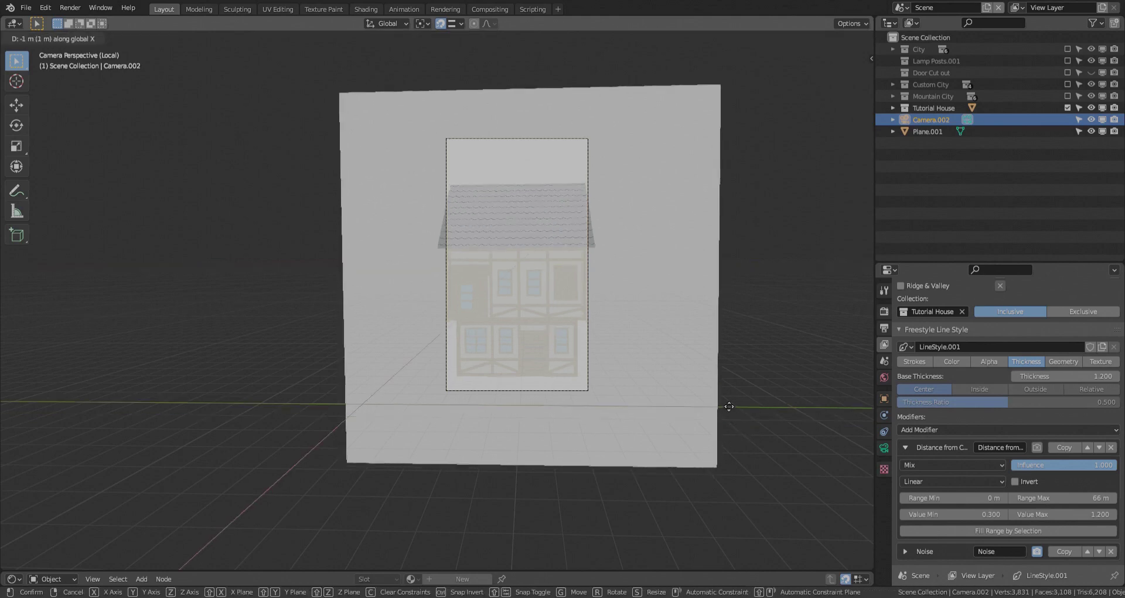
{"action": "left_click", "coordinate": [727, 347]}
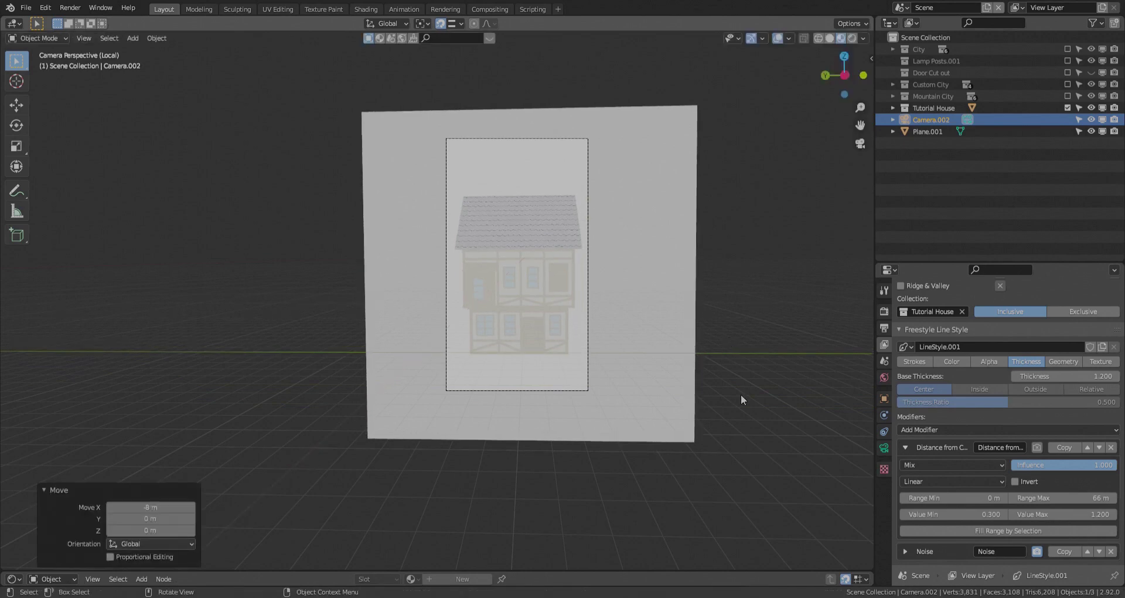
{"action": "left_click", "coordinate": [740, 394]}
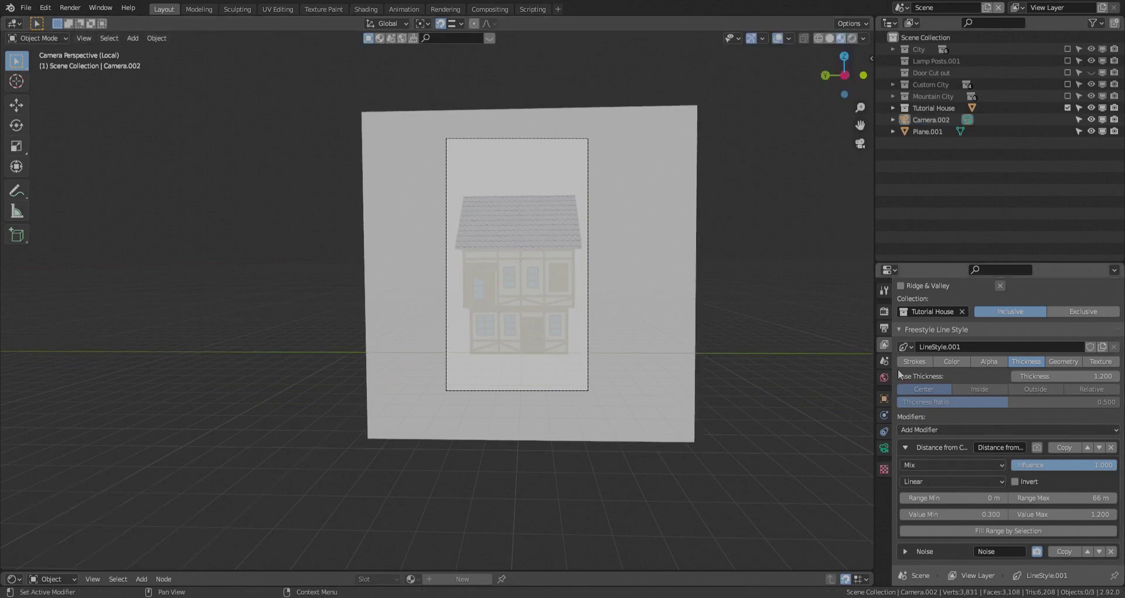
- Disable the Tutorial House line set, enable Hole City, and include the Custom City collection
{"action": "scroll", "coordinate": [926, 387], "scroll_direction": "up", "scroll_amount": 7}
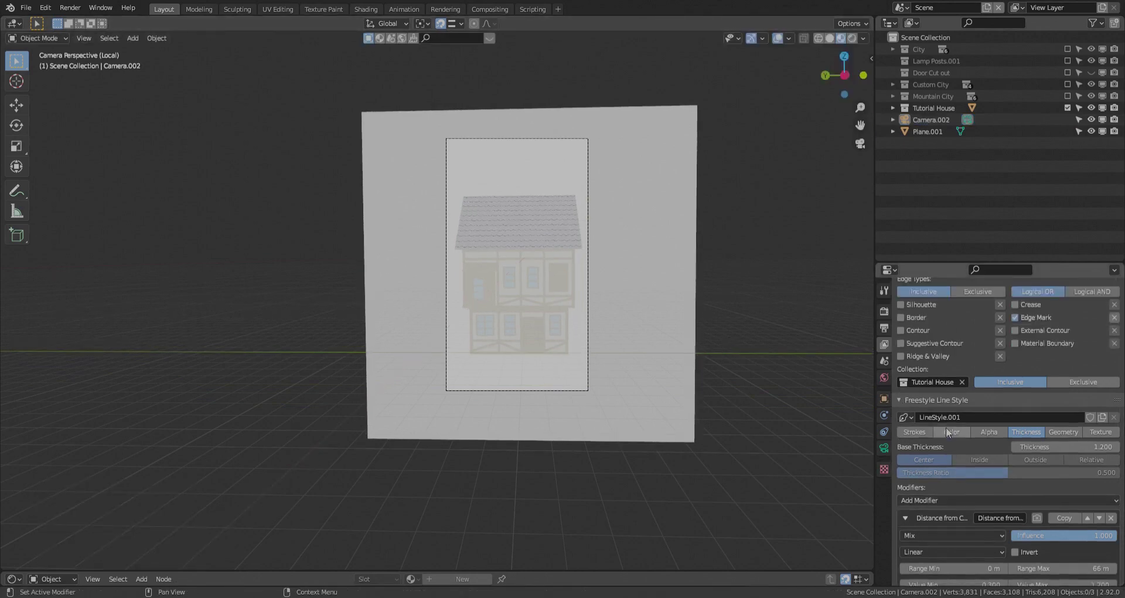
{"action": "scroll", "coordinate": [936, 416], "scroll_direction": "up", "scroll_amount": 1}
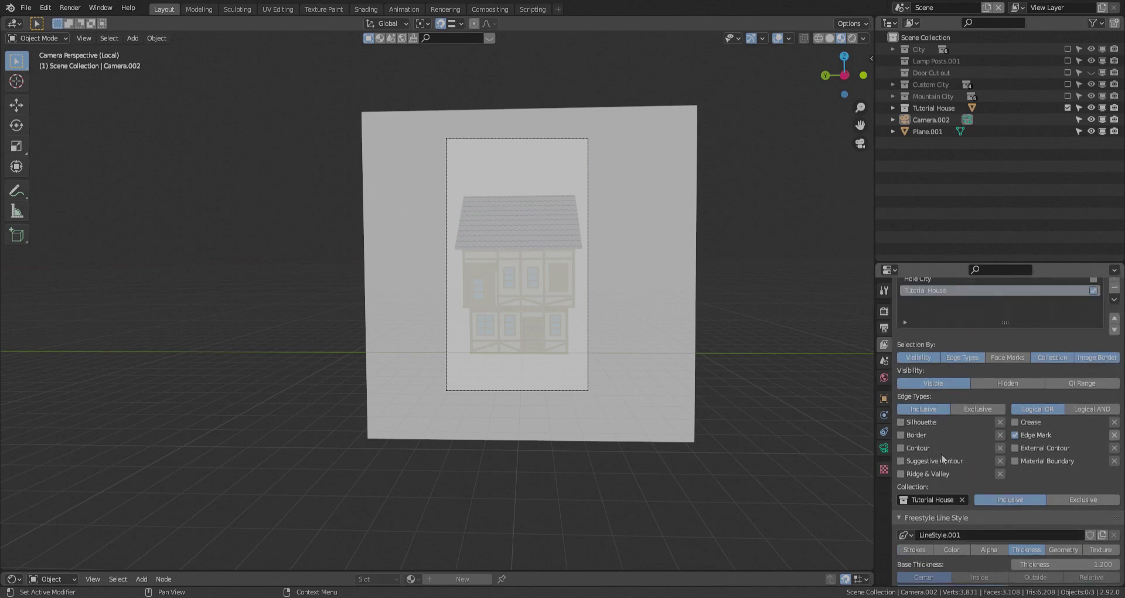
{"action": "scroll", "coordinate": [938, 460], "scroll_direction": "up", "scroll_amount": 1}
{"action": "scroll", "coordinate": [968, 396], "scroll_direction": "up", "scroll_amount": 3}
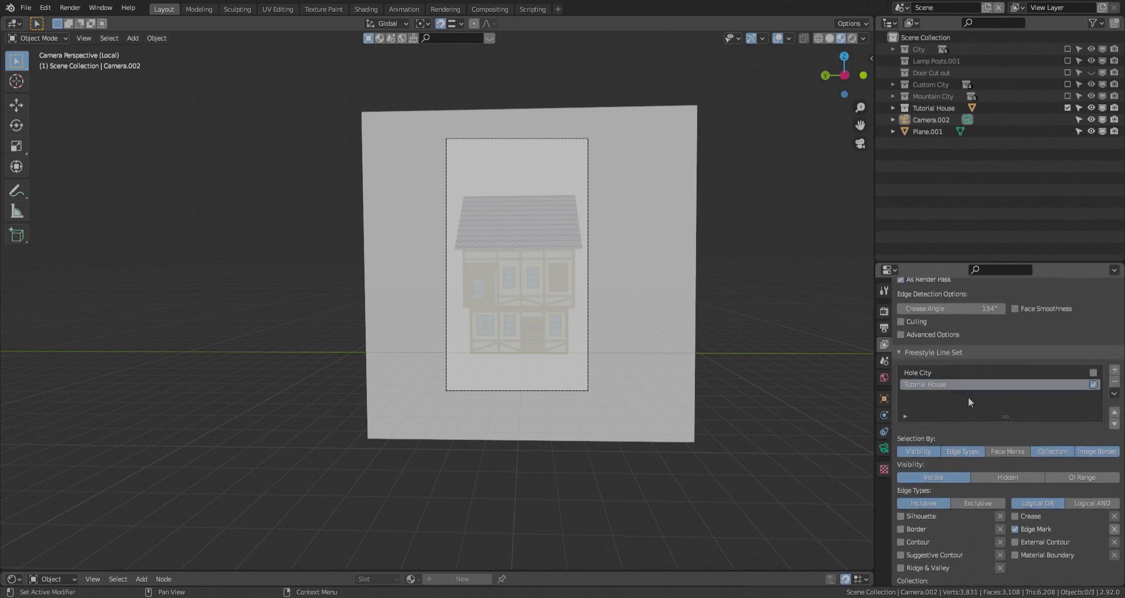
{"action": "left_click", "coordinate": [1093, 384]}
{"action": "left_click", "coordinate": [1092, 375]}
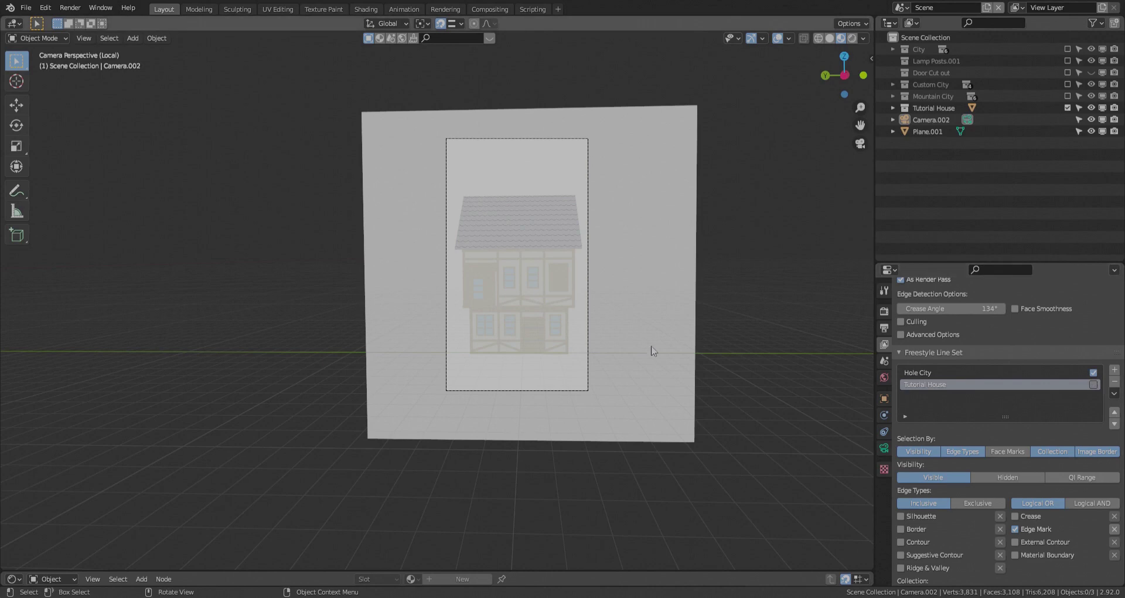
{"action": "left_click", "coordinate": [1067, 84]}
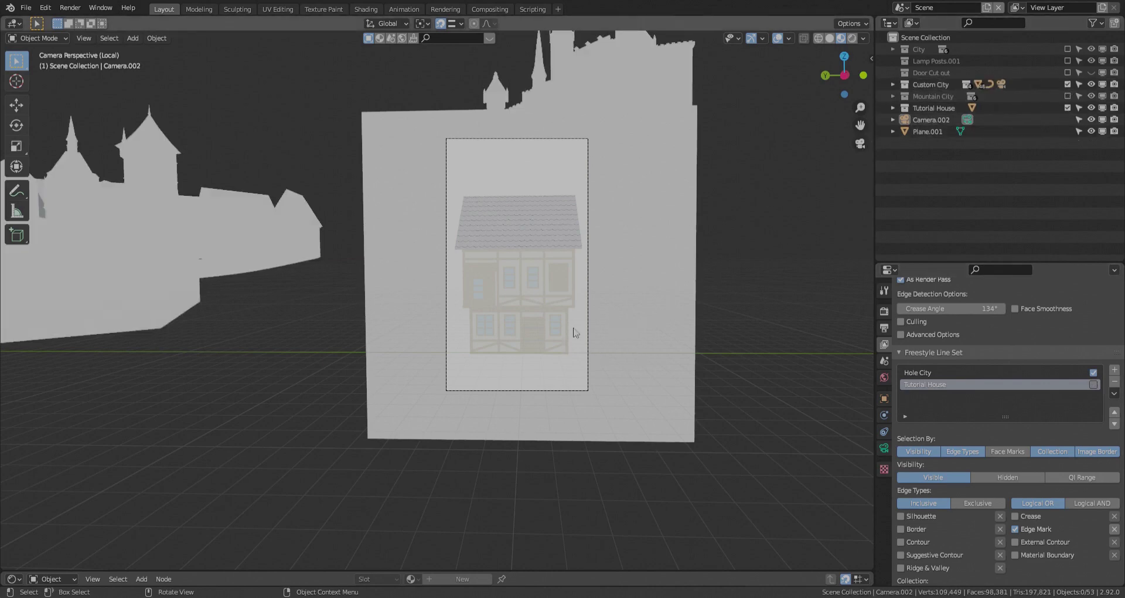
- Make Camera.001 the active camera view of the city and set Hole City as the active line set
{"action": "middle_click_drag", "start_coordinate": [532, 326], "coordinate": [469, 414]}
{"action": "scroll", "coordinate": [413, 437], "scroll_direction": "up", "scroll_amount": 2}
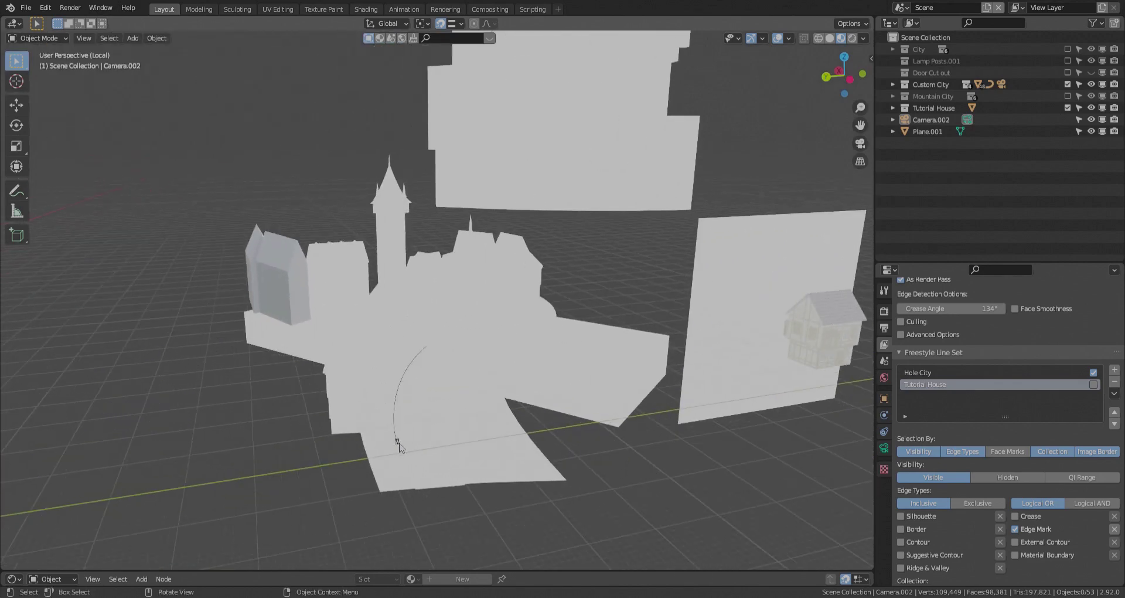
{"action": "left_click", "coordinate": [397, 443]}
{"action": "key", "text": "ctrl+KP_0"}
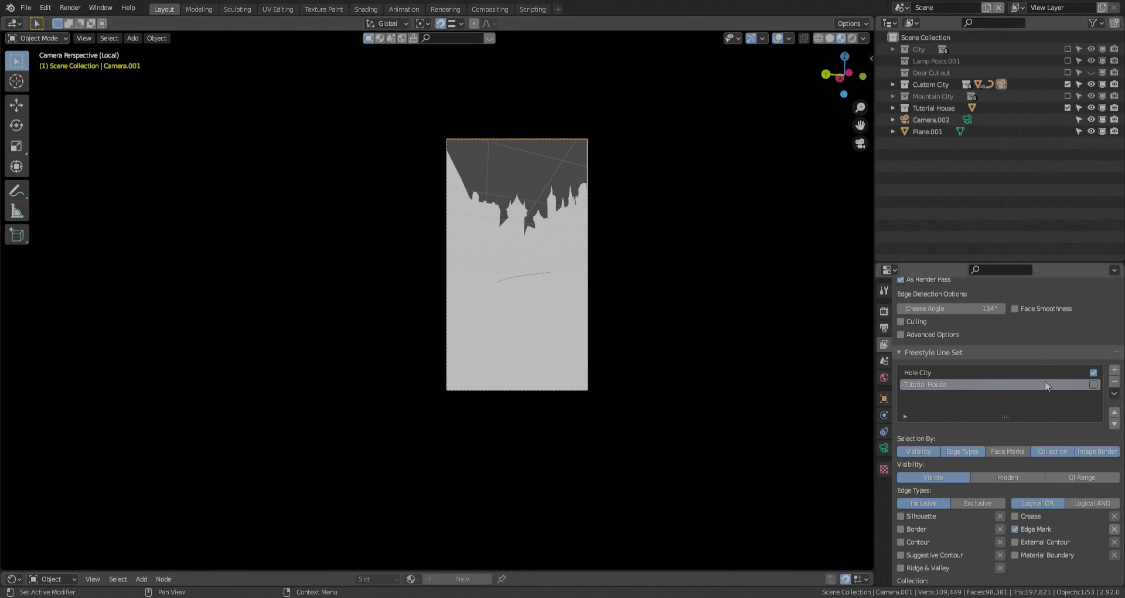
{"action": "left_click", "coordinate": [940, 374]}
- Orbit down to a street-level view of the city and select the lamp post
{"action": "scroll", "coordinate": [923, 539], "scroll_direction": "down", "scroll_amount": 1}
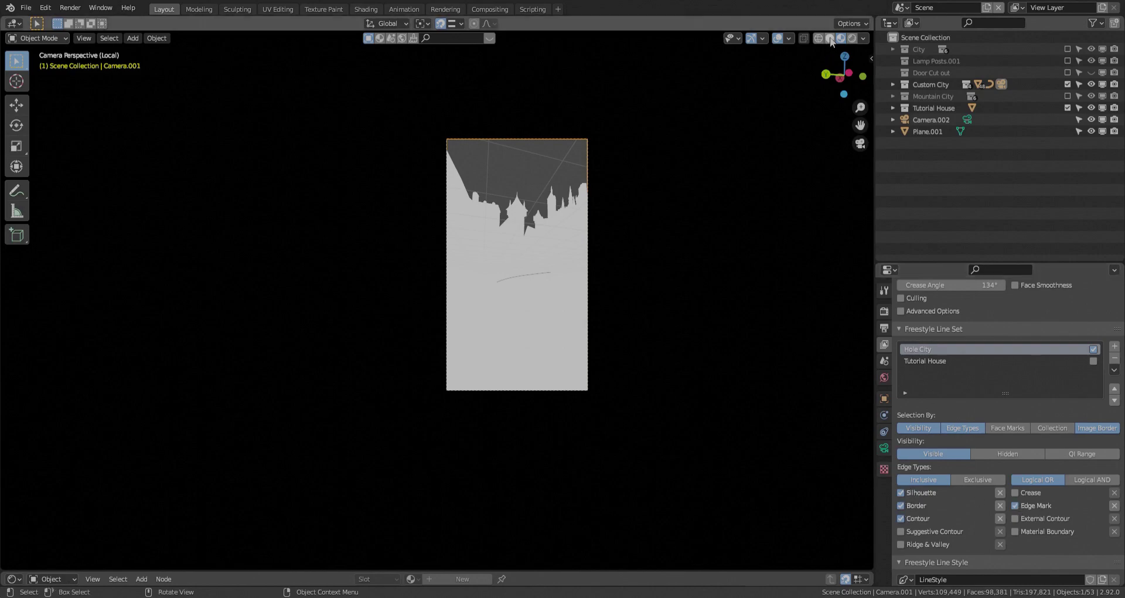
{"action": "middle_click_drag", "start_coordinate": [545, 249], "coordinate": [543, 198]}
{"action": "scroll", "coordinate": [543, 198], "scroll_direction": "up", "scroll_amount": 6}
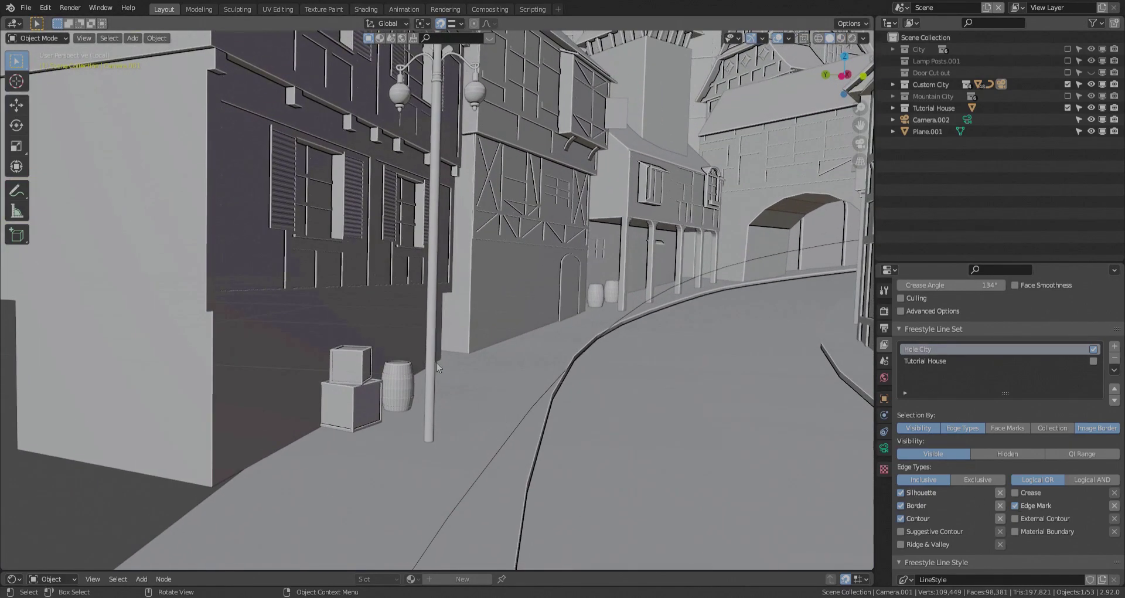
{"action": "scroll", "coordinate": [388, 399], "scroll_direction": "down", "scroll_amount": 6}
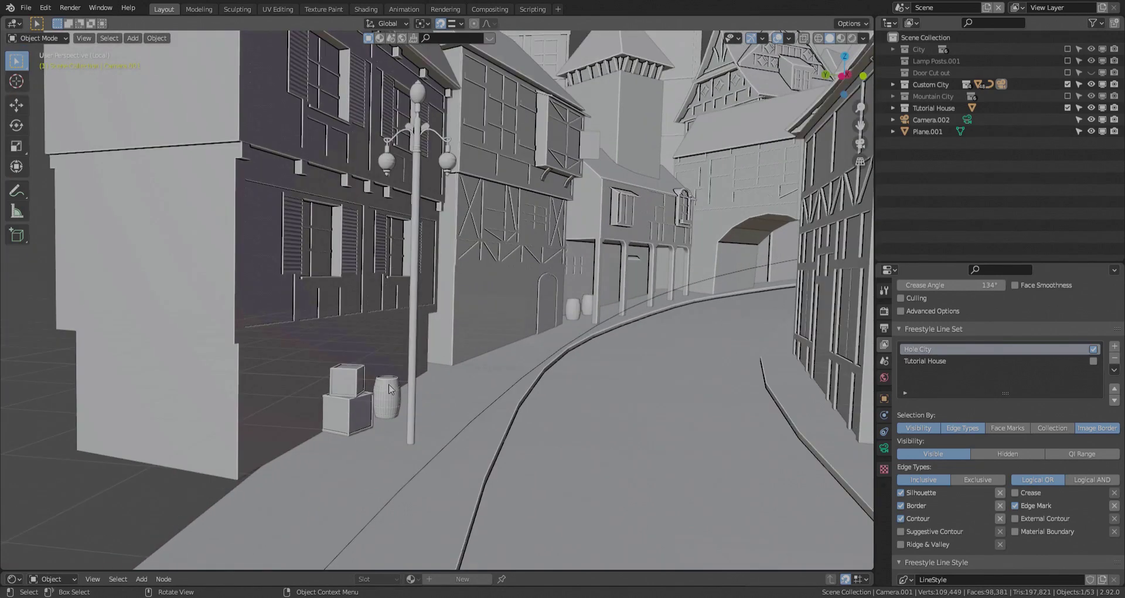
{"action": "left_click", "coordinate": [416, 327]}
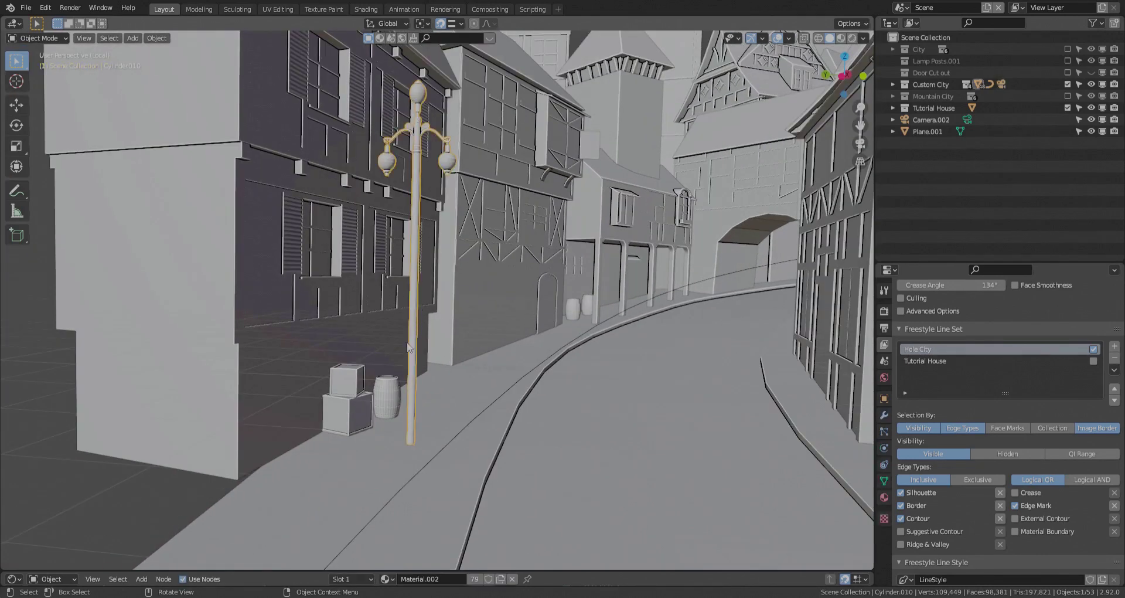